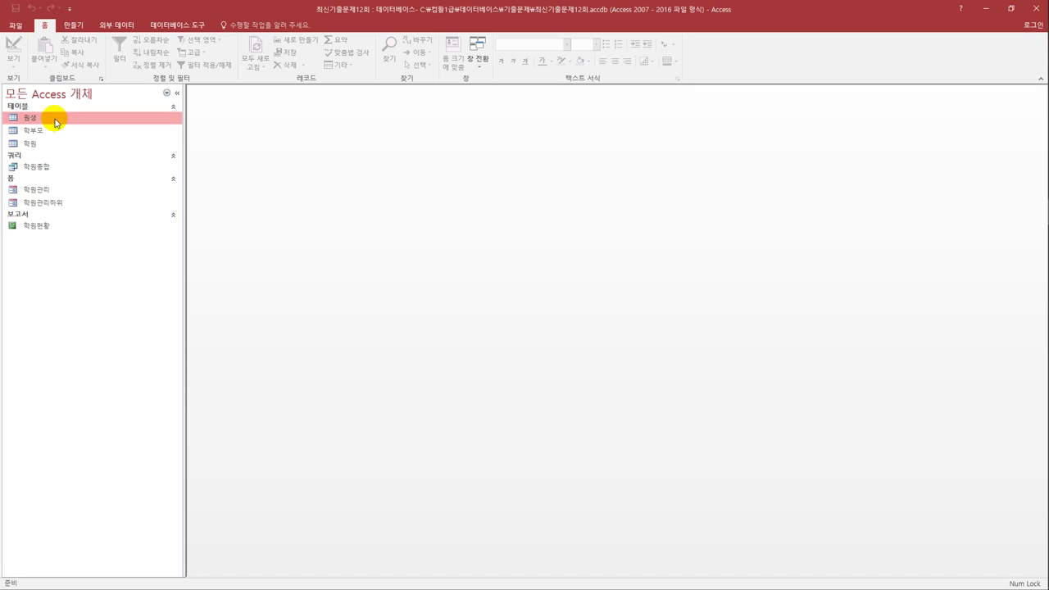
Open the 원생 table in Design View in a smaller window and select the 번호 field.
right_click(56, 119)
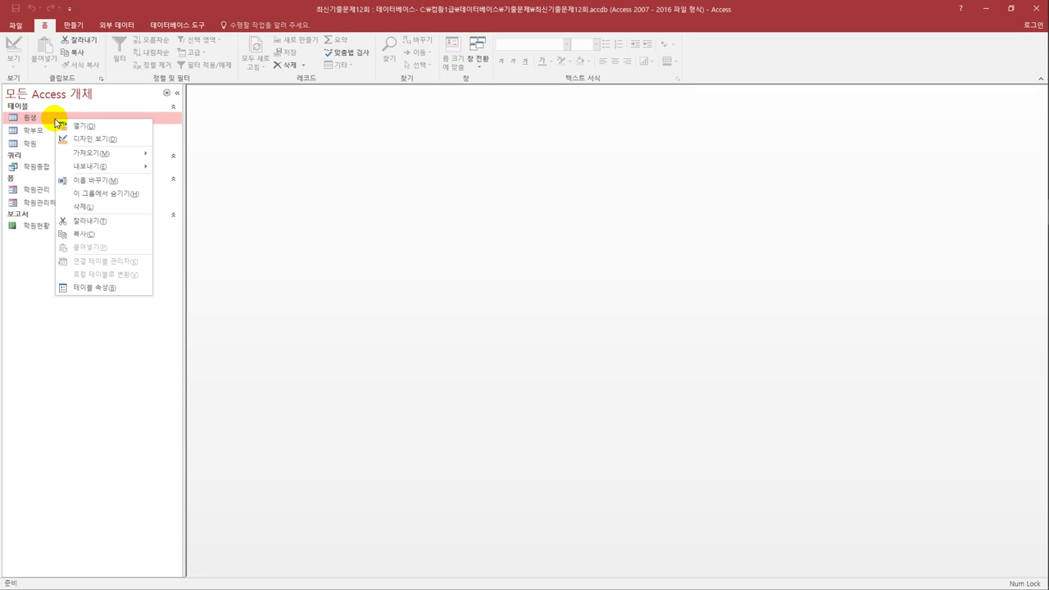
click(96, 140)
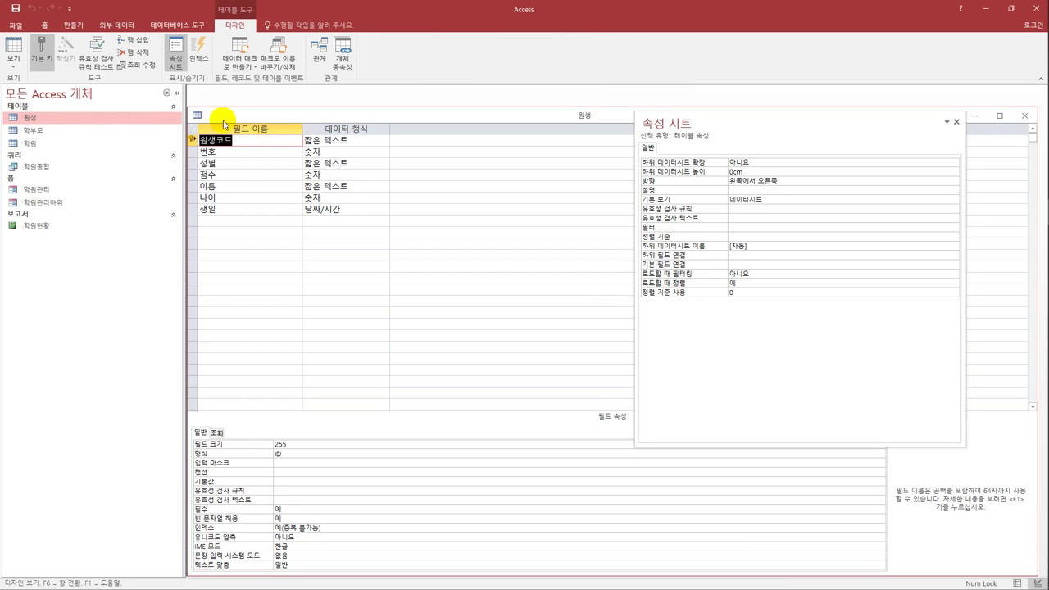
drag(198, 113, 242, 127)
click(245, 168)
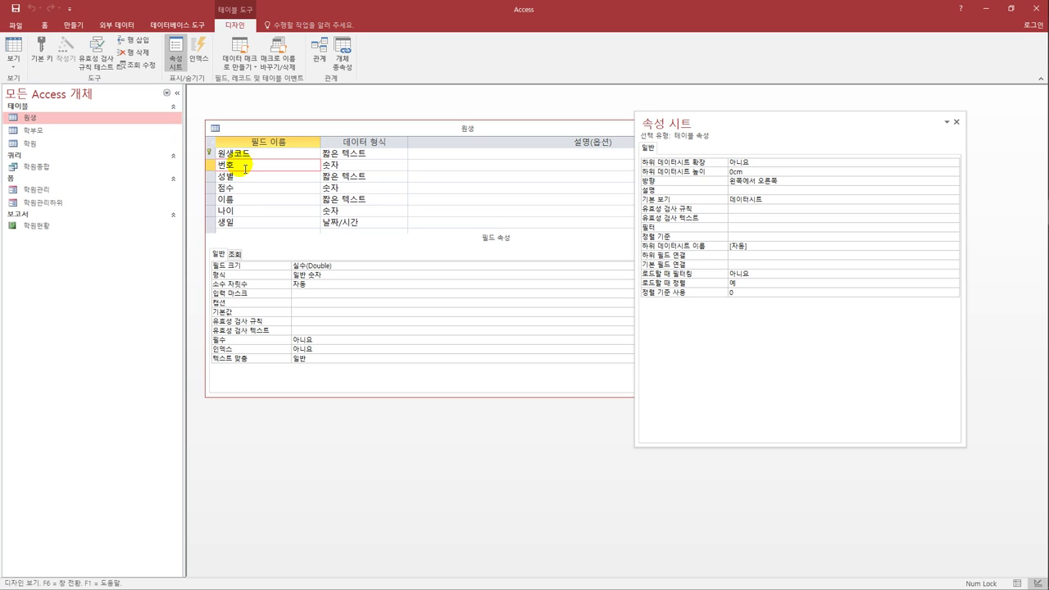
Close the property sheet and set the 번호 field's 인덱스 to 예(중복 불가능).
click(955, 121)
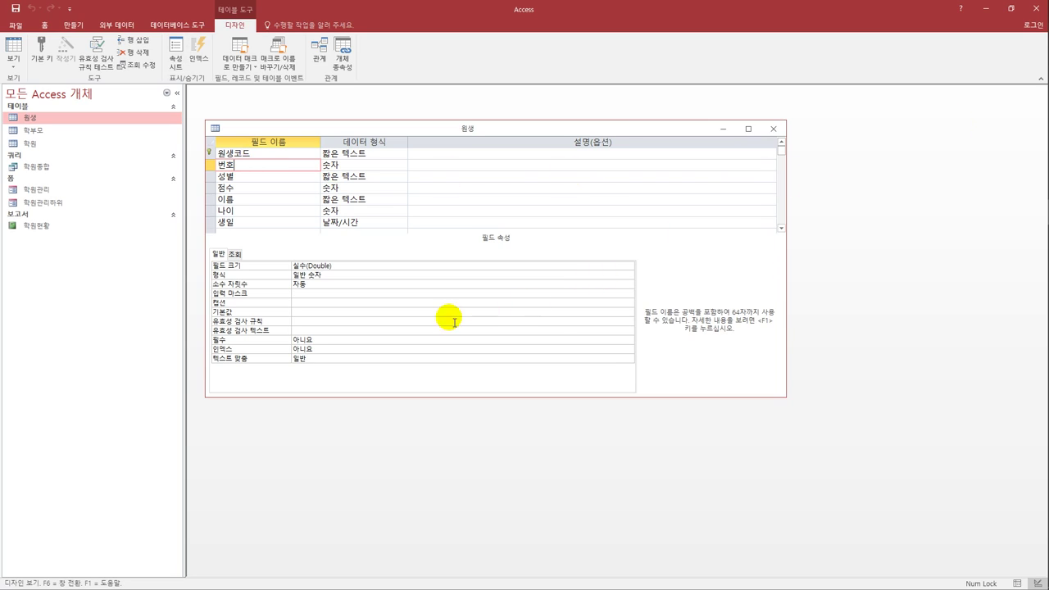
click(315, 352)
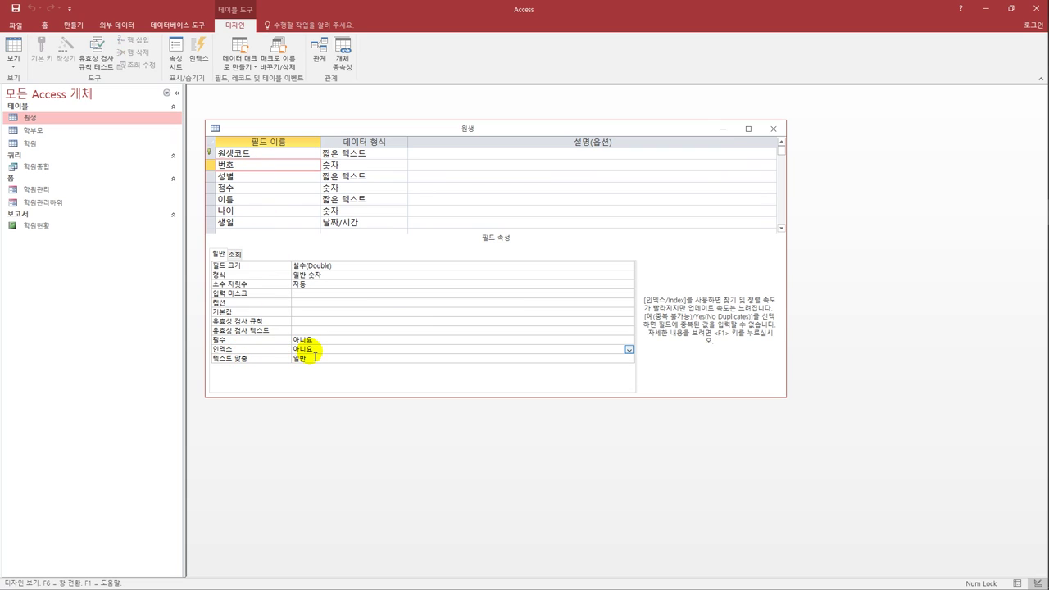
click(628, 350)
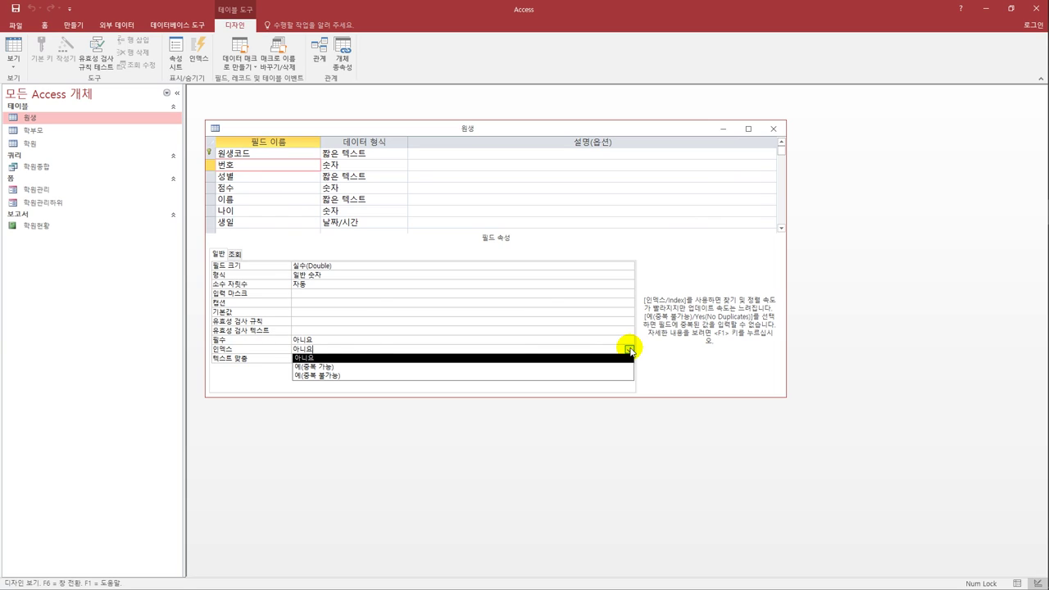
click(553, 376)
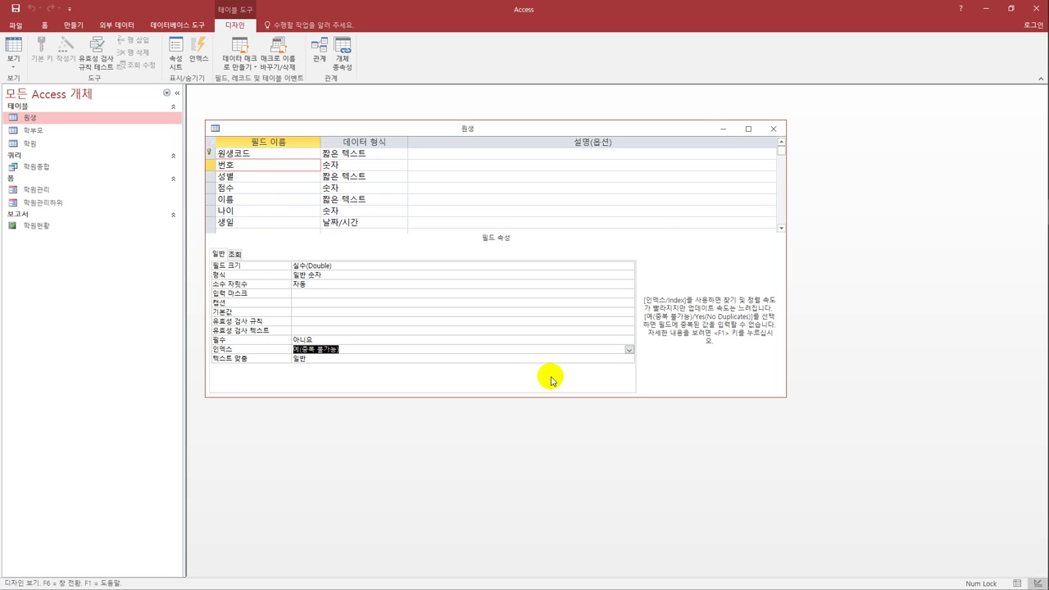
click(268, 158)
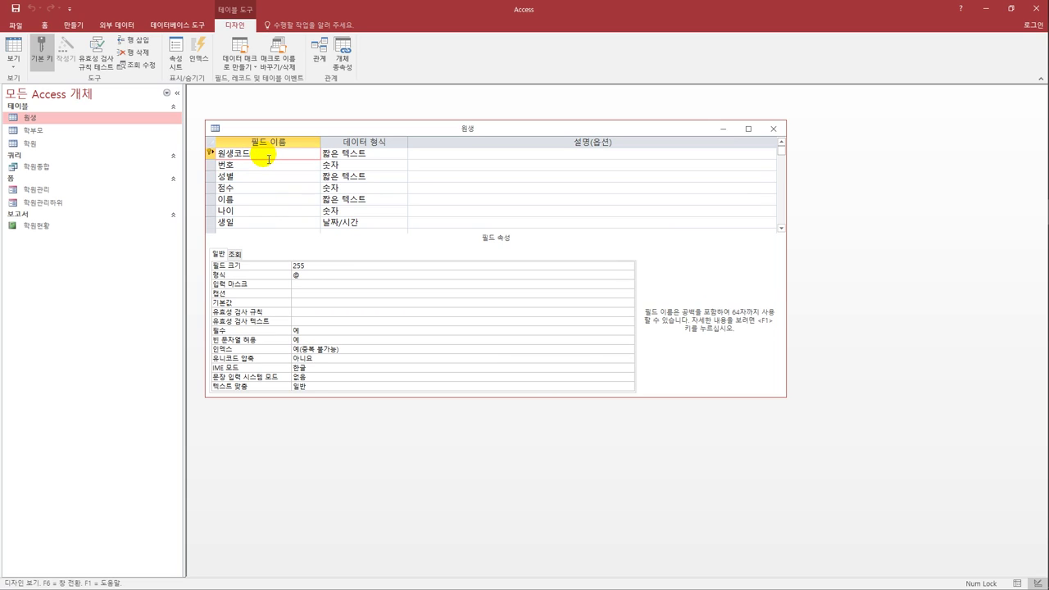
Enter the input mask 00->LLL;0 for the 원생코드 field.
click(307, 285)
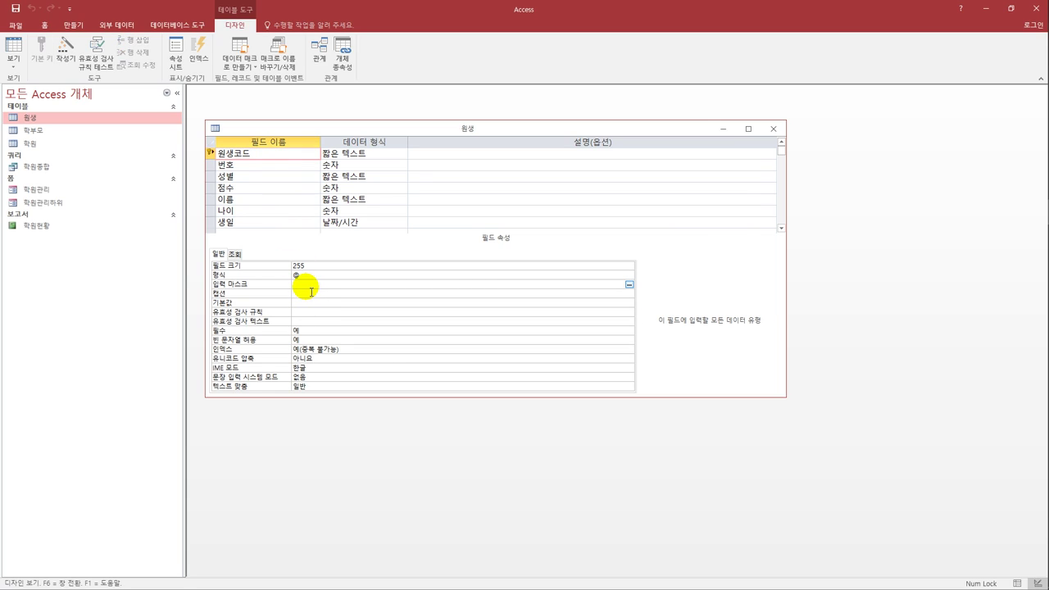
text(00)
text(->)
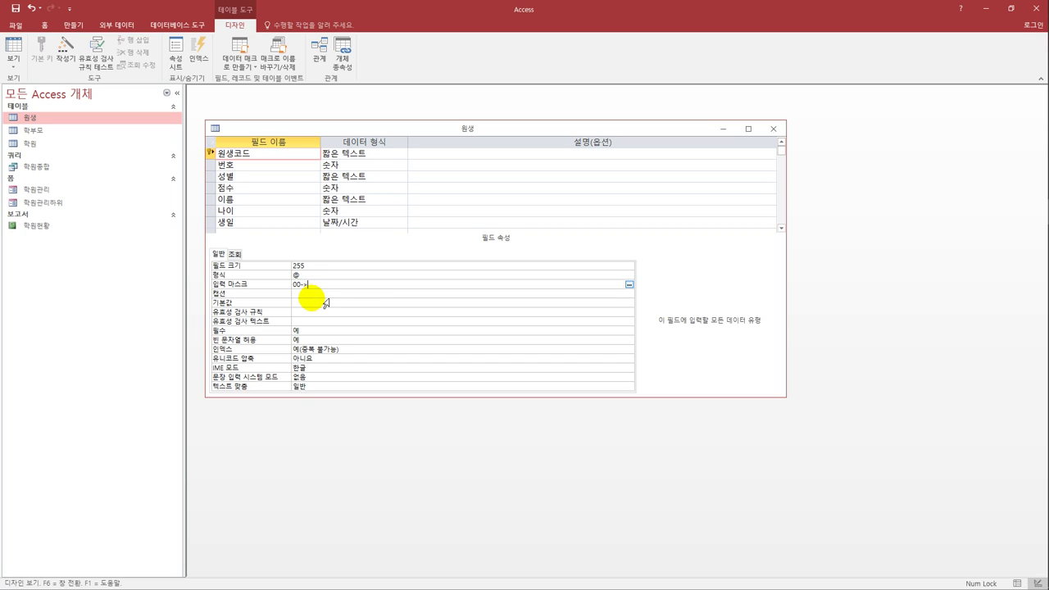
text(LL)
text(;0)
click(245, 180)
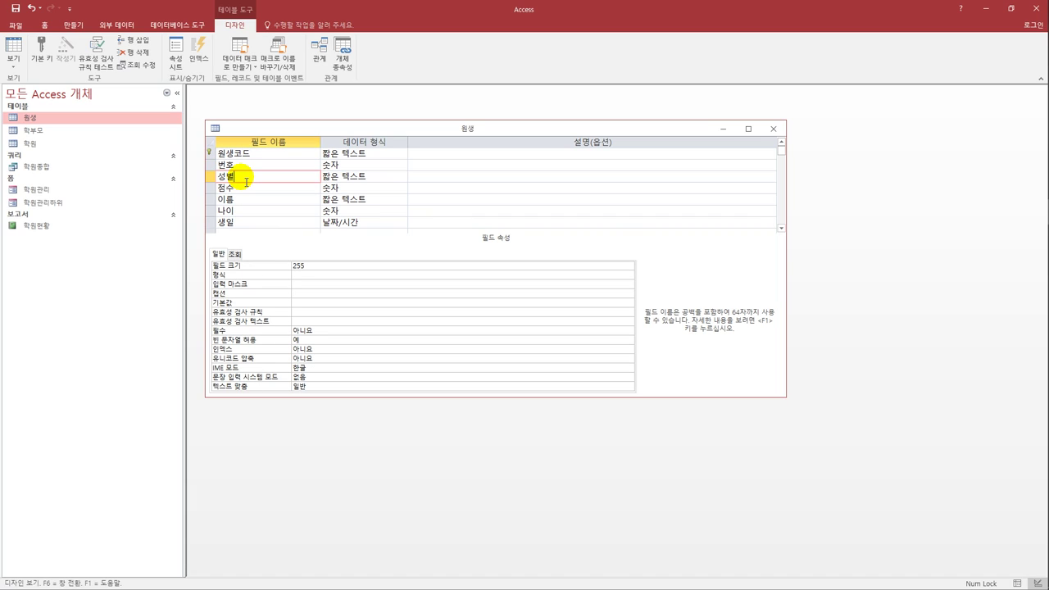
Change the 성별 field's data type to Yes/No.
click(397, 177)
click(401, 177)
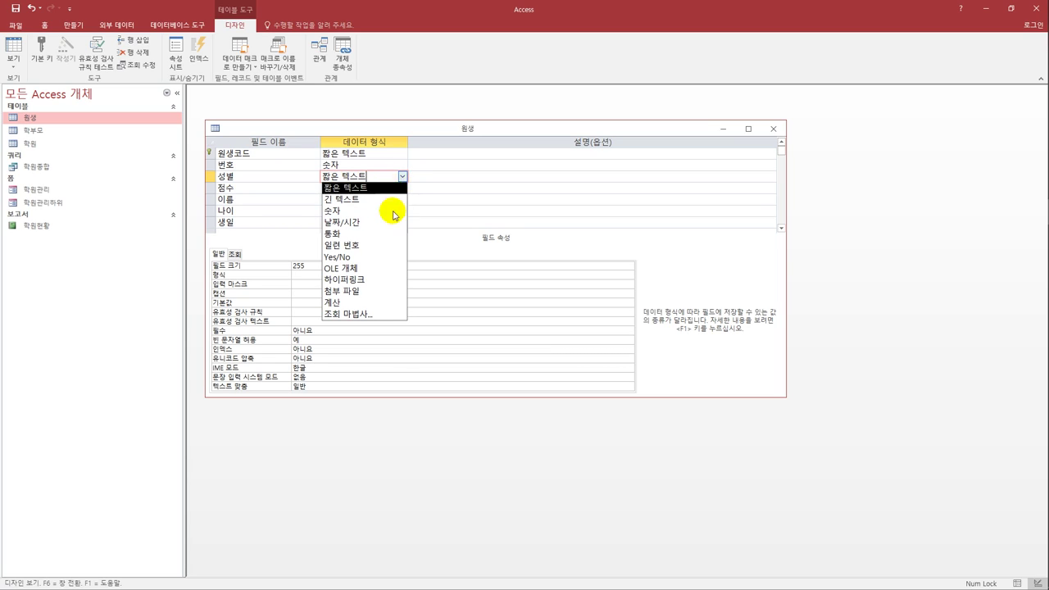
click(378, 259)
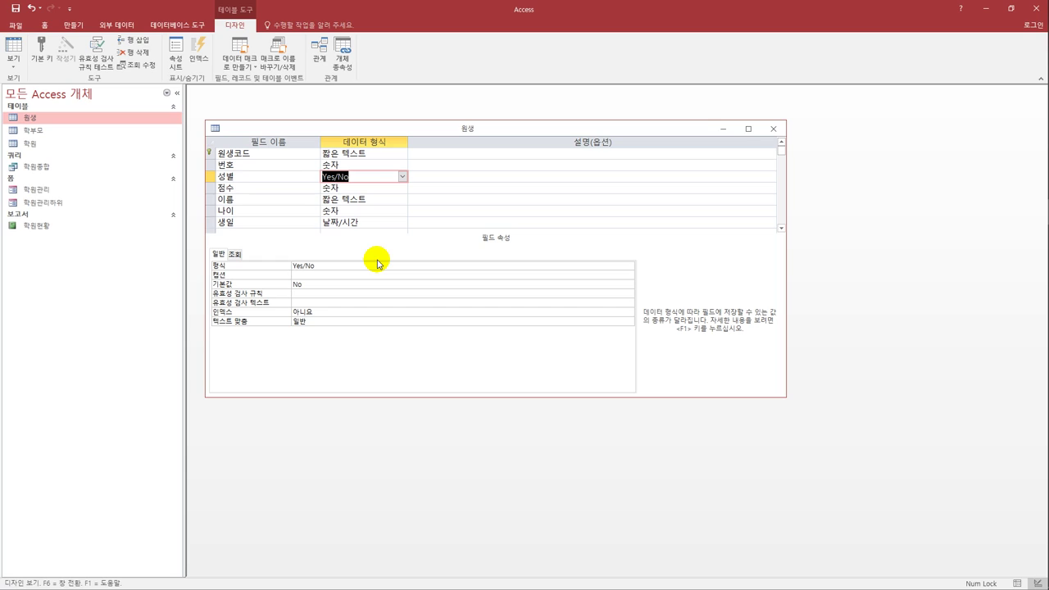
click(279, 189)
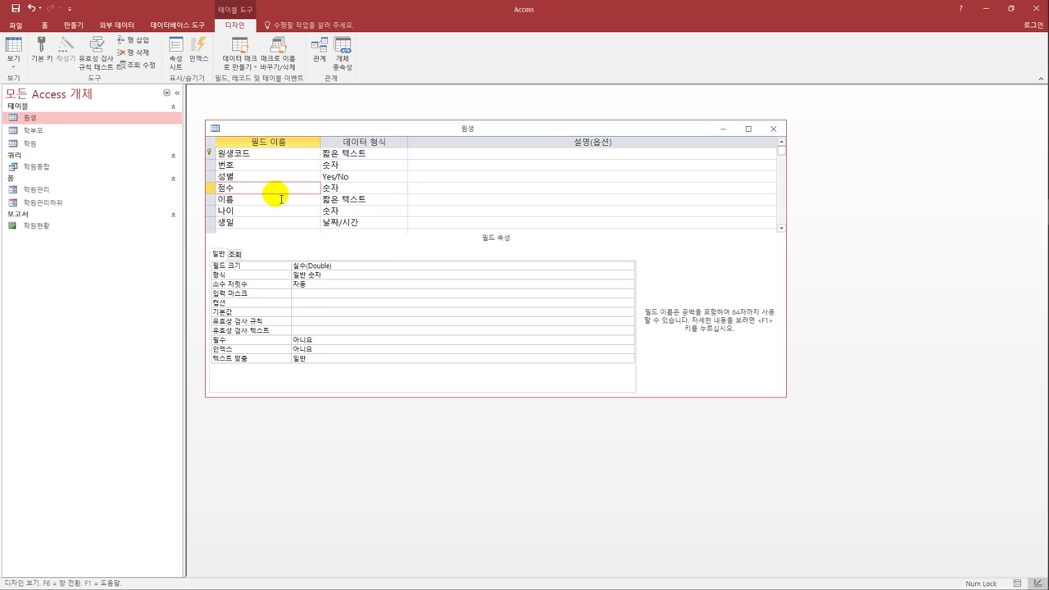
Add the validation rule >=0 and <=100 to the 점수 field.
click(314, 322)
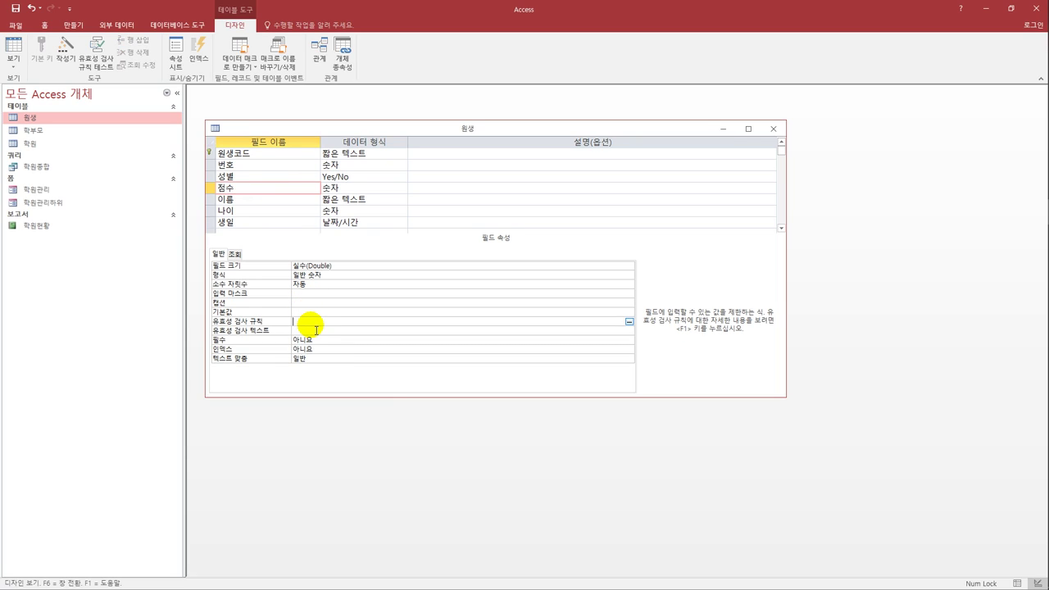
text(>=0 and <=100)
click(257, 199)
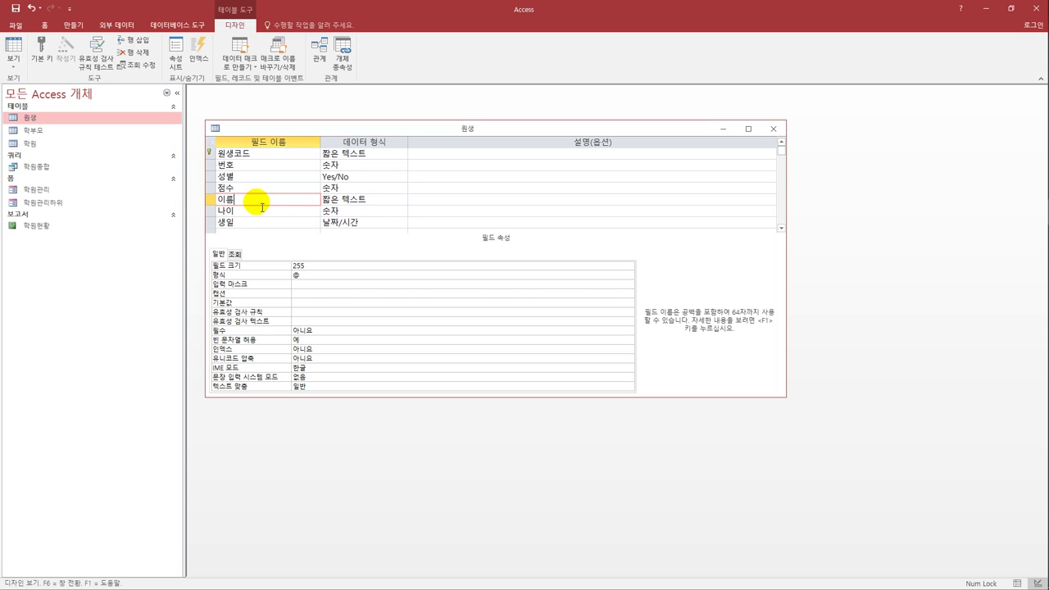
Give the 이름 field the validation rule InStr([이름]," ")=0 and save the table design.
click(317, 314)
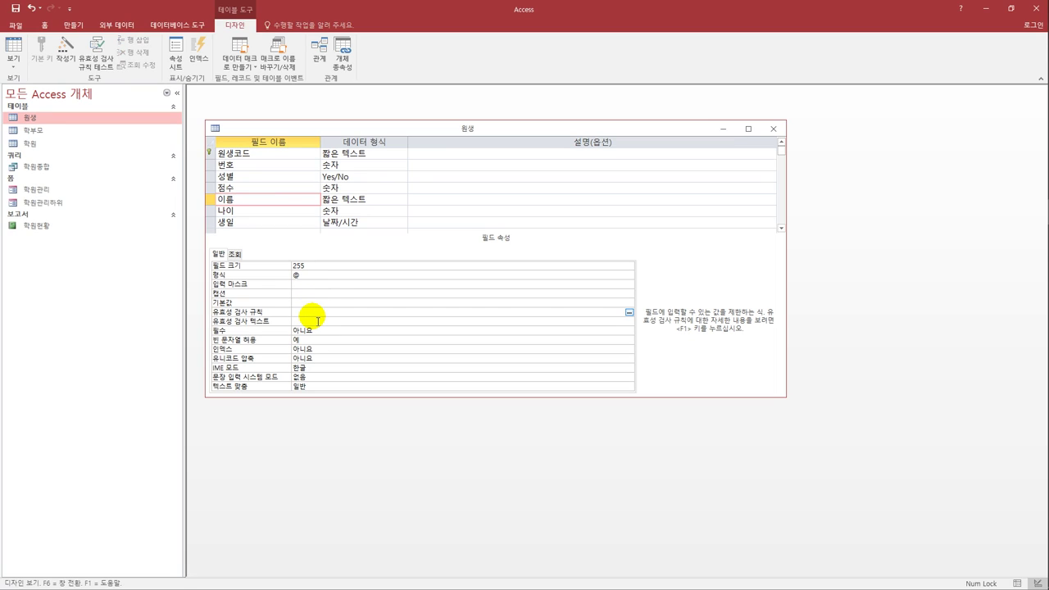
text(in)
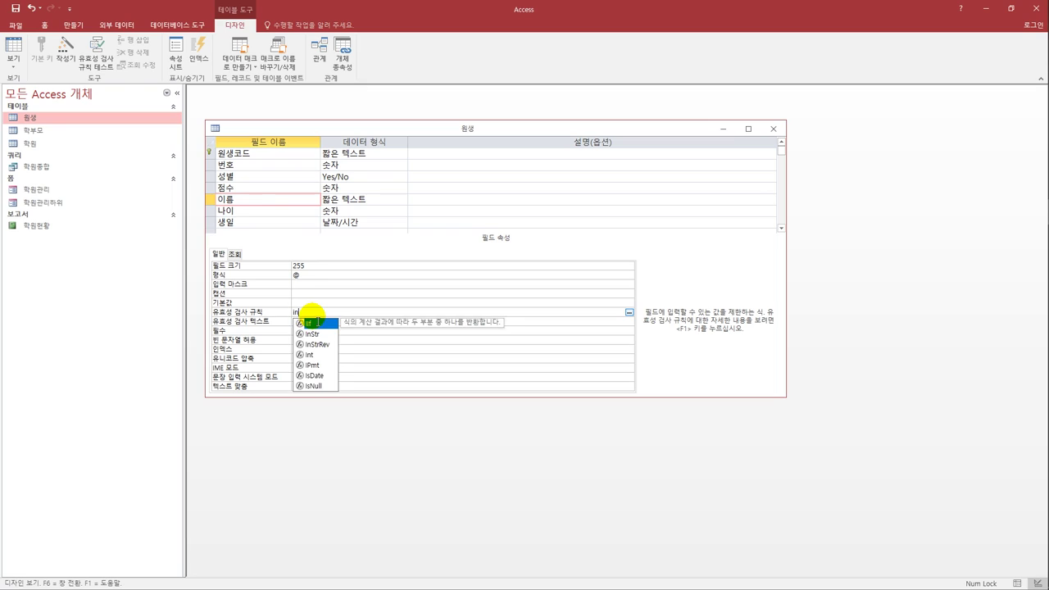
text(str)
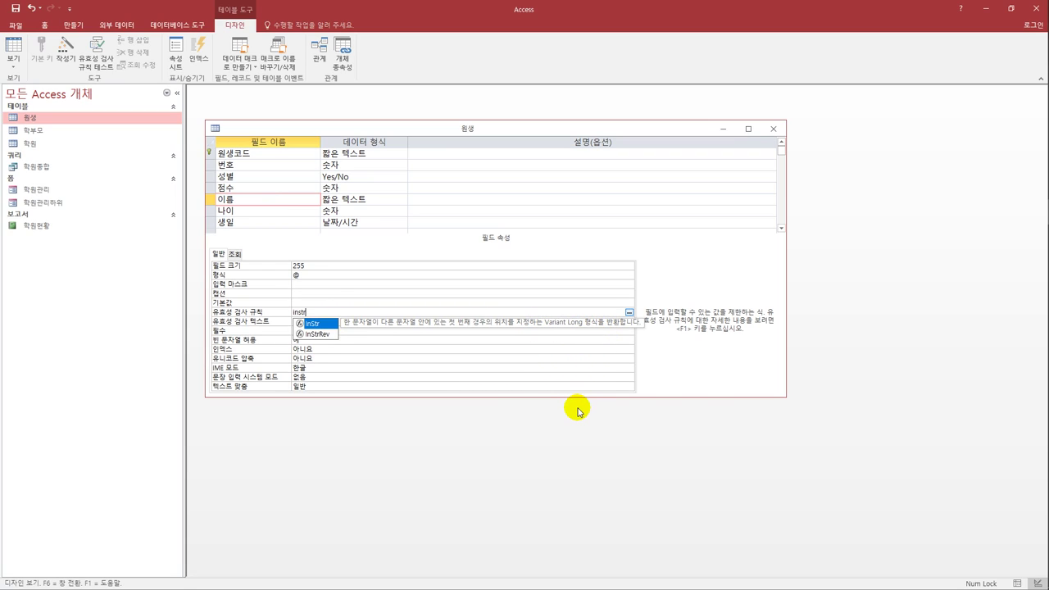
text(()
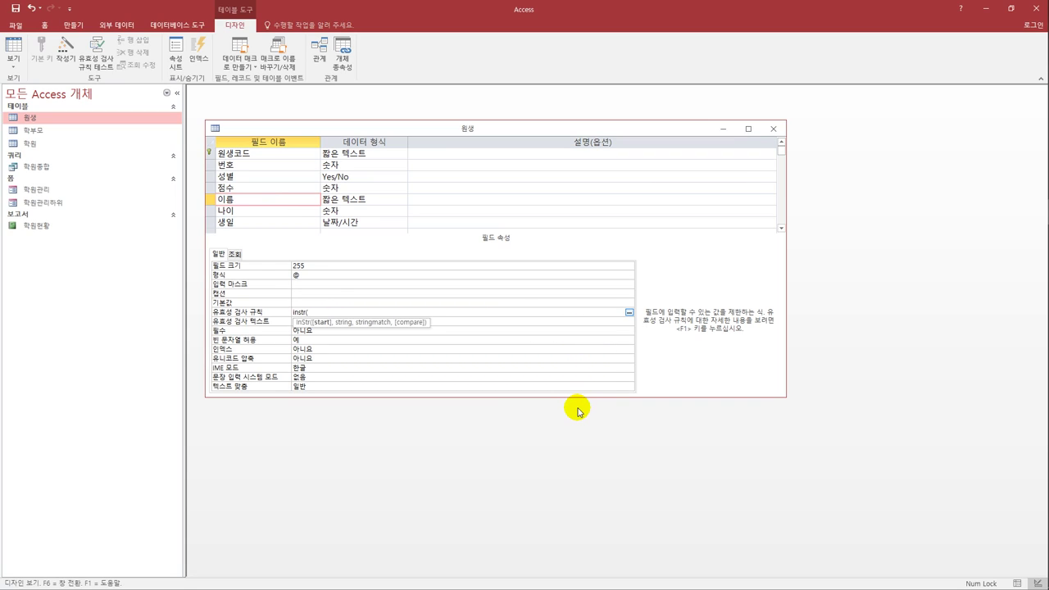
text([이름],""))
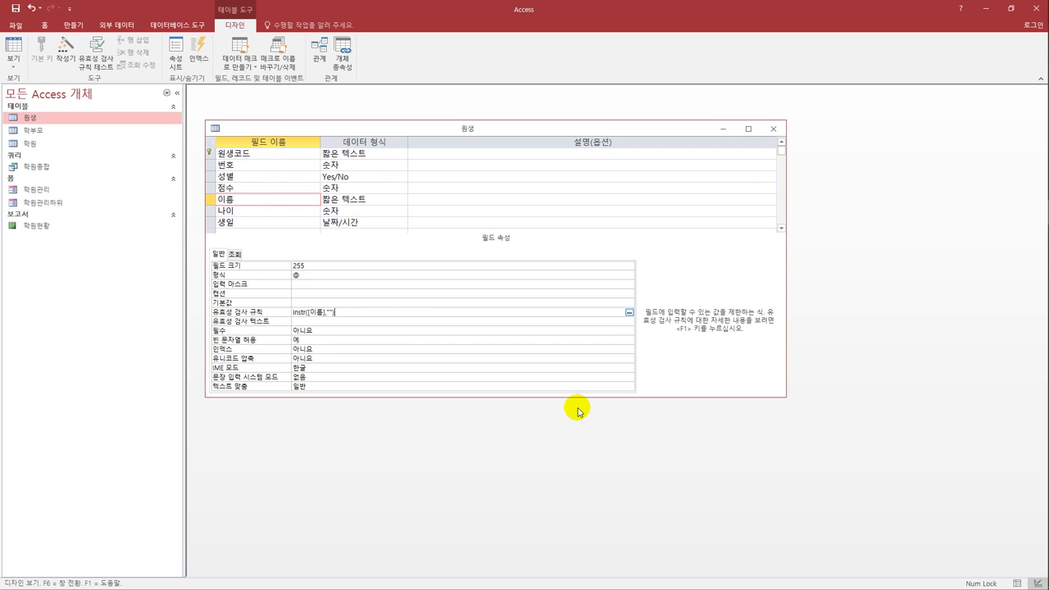
text(=0)
key(Return)
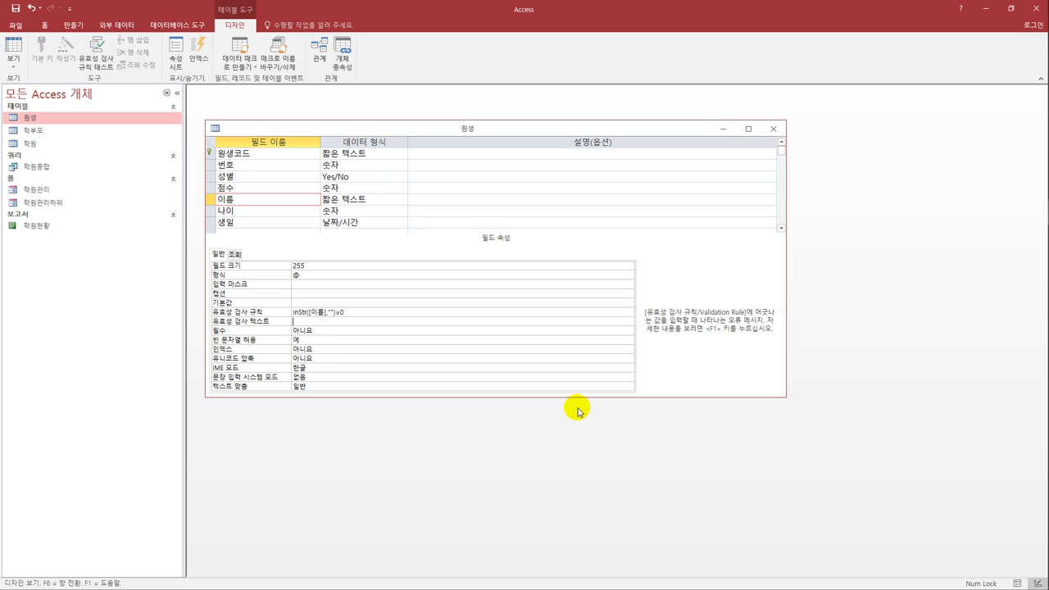
click(15, 8)
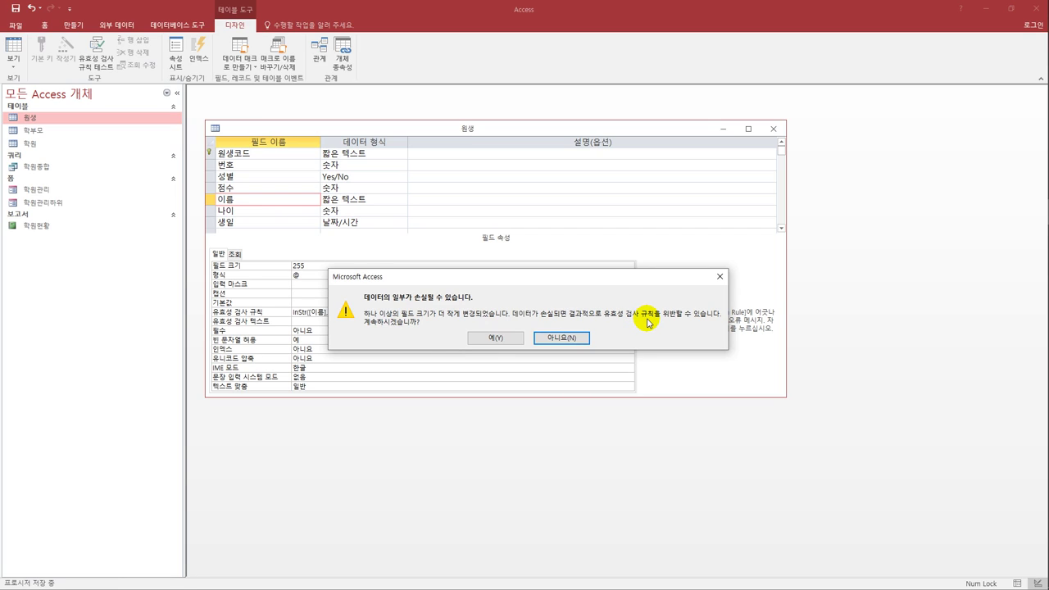
Accept the data-loss warning and let Access test existing data against the new rules.
click(496, 337)
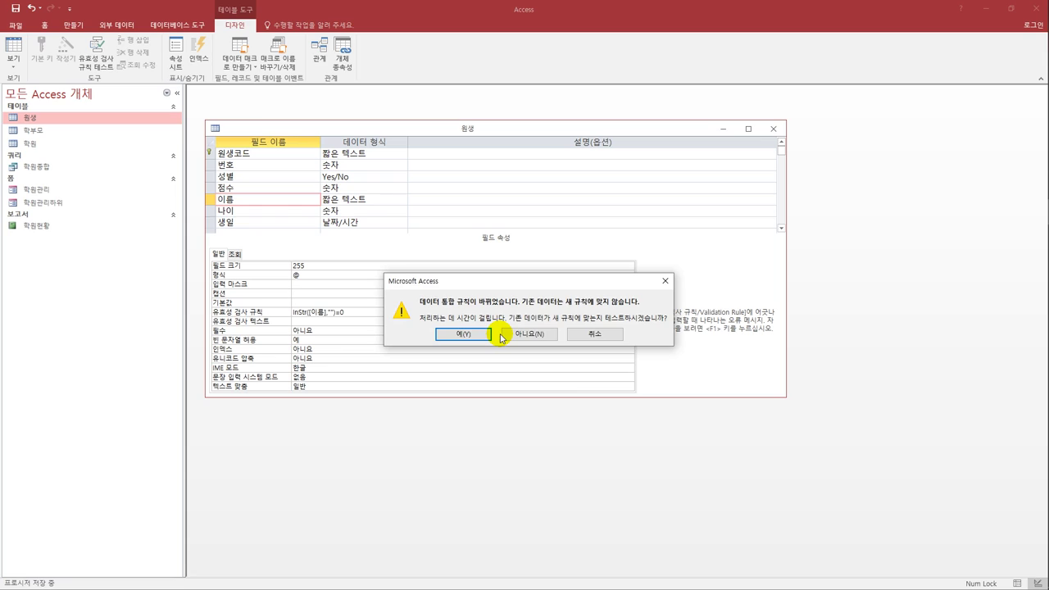
click(463, 334)
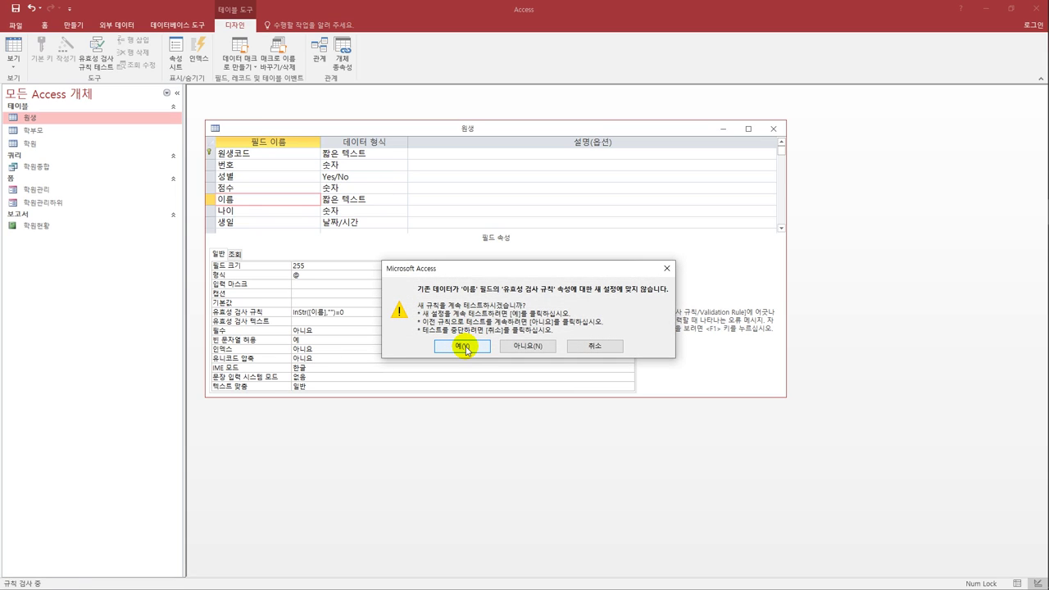
click(464, 346)
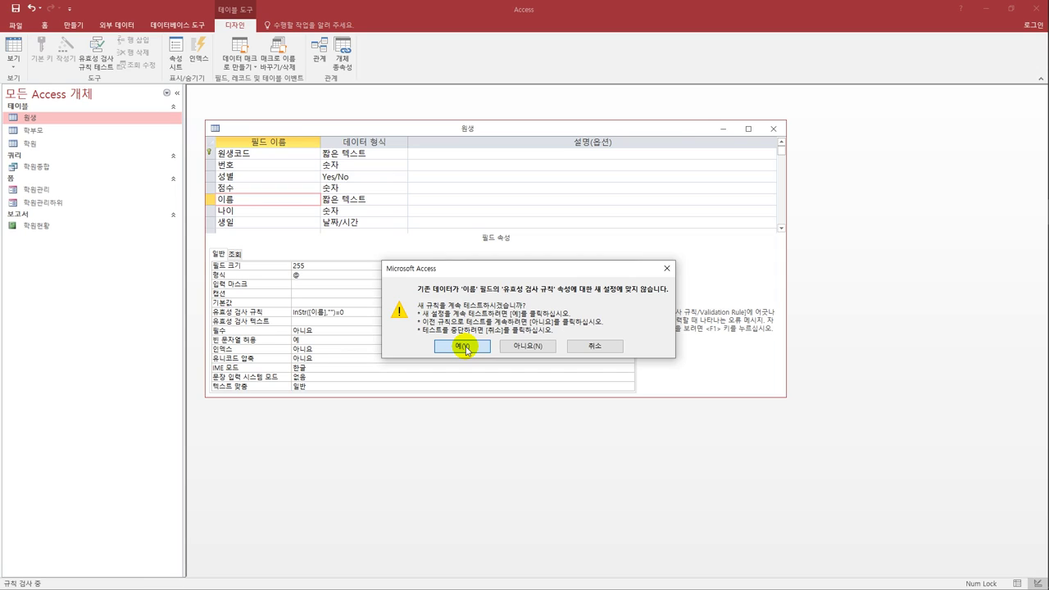
click(463, 347)
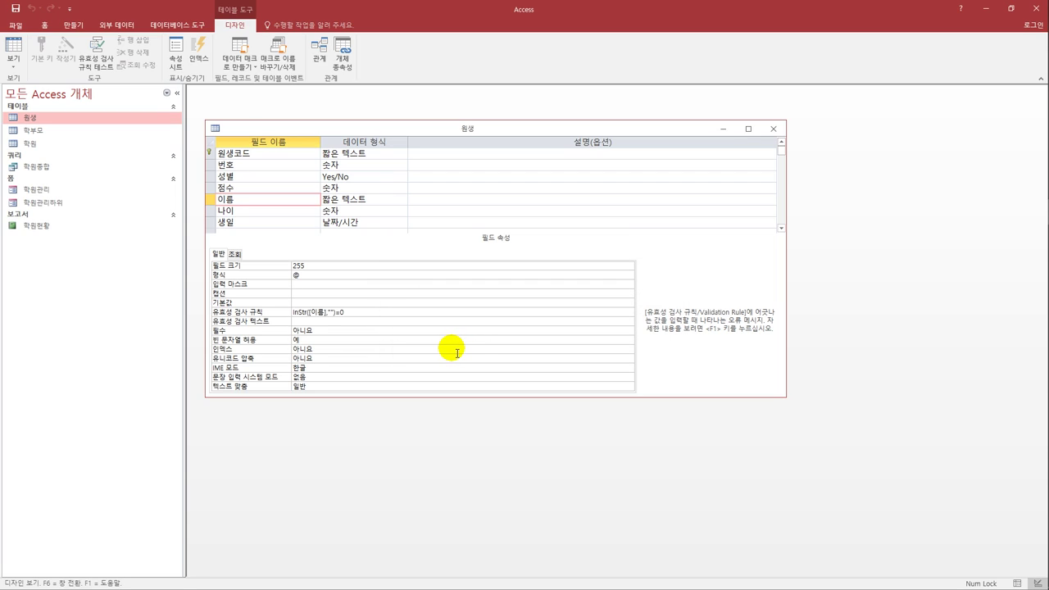
Open the 원생 datasheet and confirm a space in 15-KHM's 이름 is rejected.
click(780, 128)
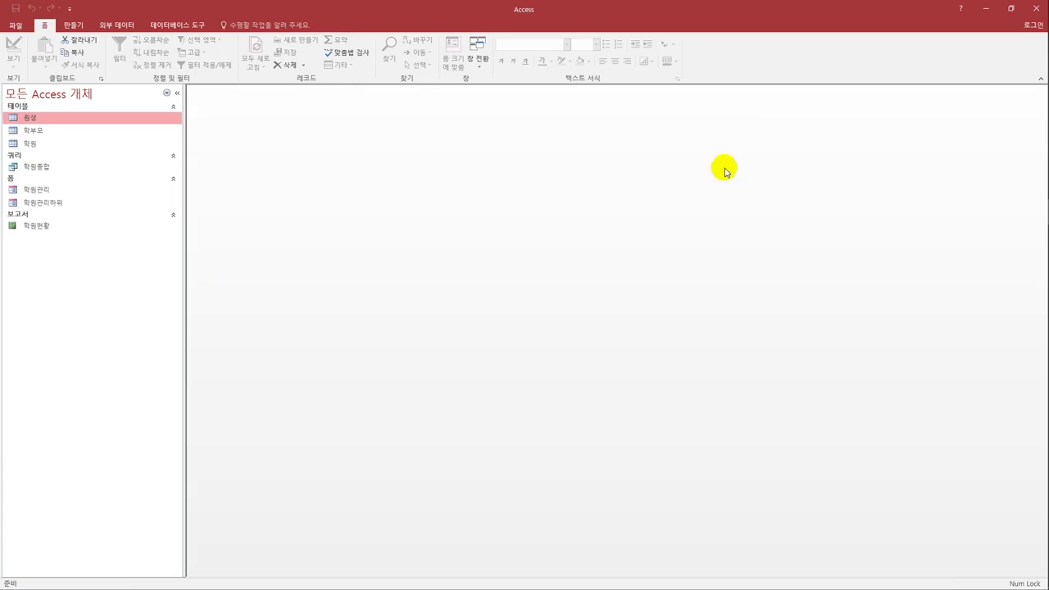
double_click(73, 121)
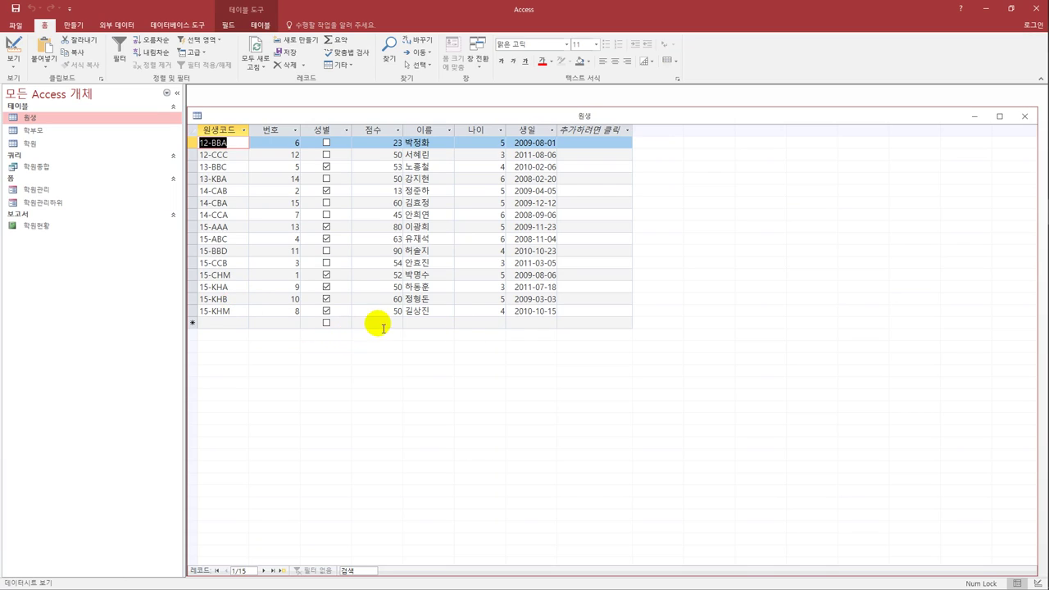
click(421, 324)
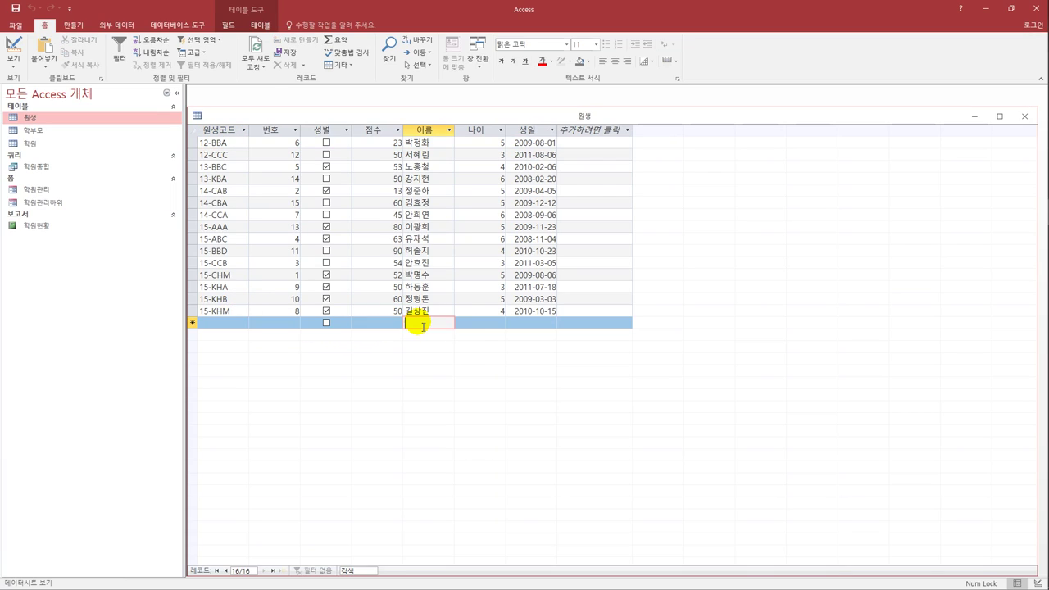
click(420, 312)
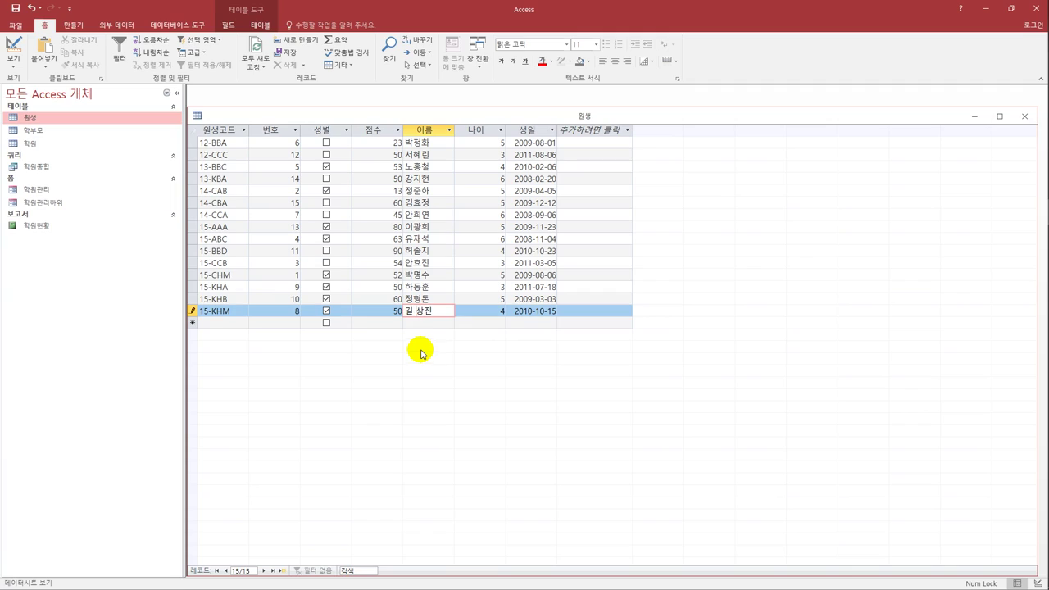
click(414, 324)
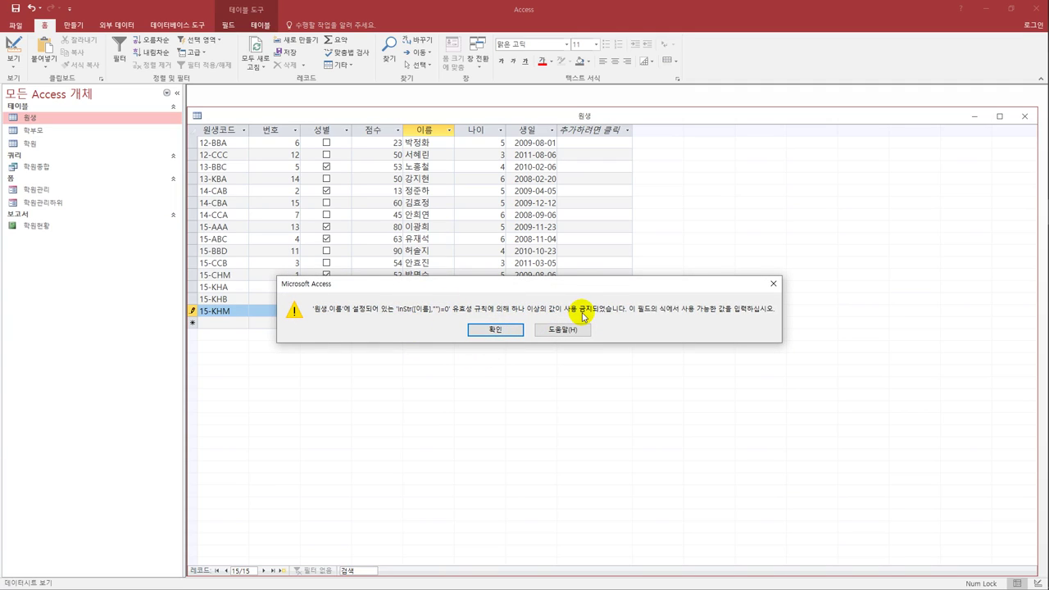
click(481, 329)
double_click(435, 314)
text(길상진)
click(428, 323)
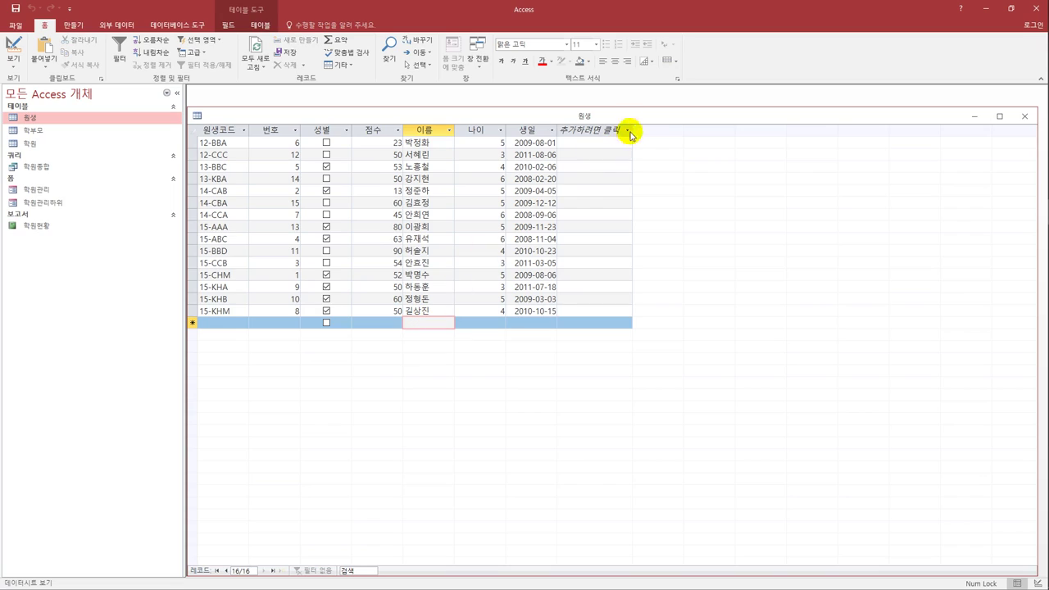
click(1024, 115)
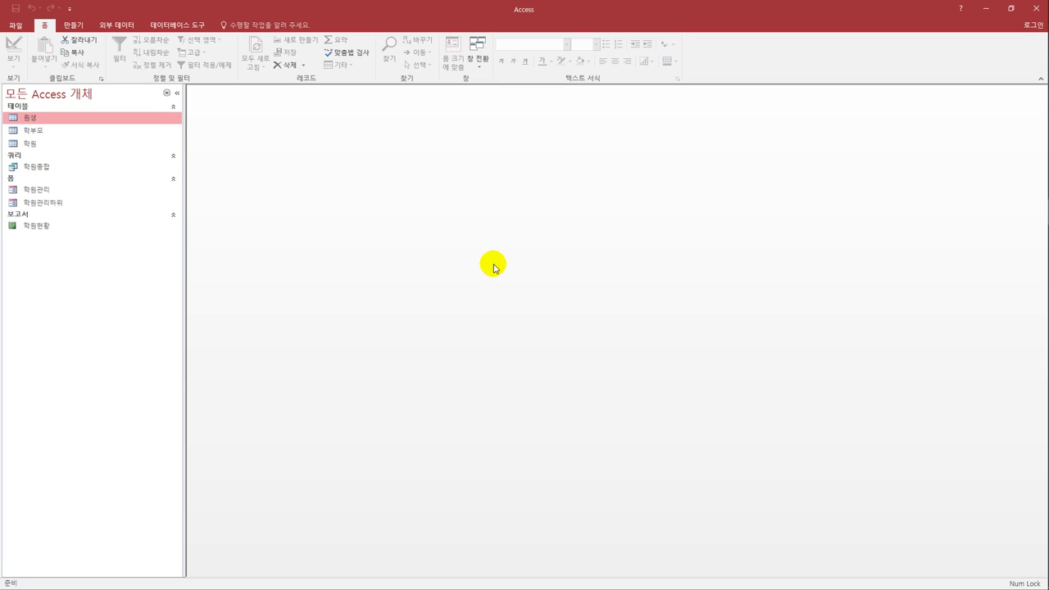
Open the Relationships window and add the 학원, 원생 and 학부모 tables.
click(185, 27)
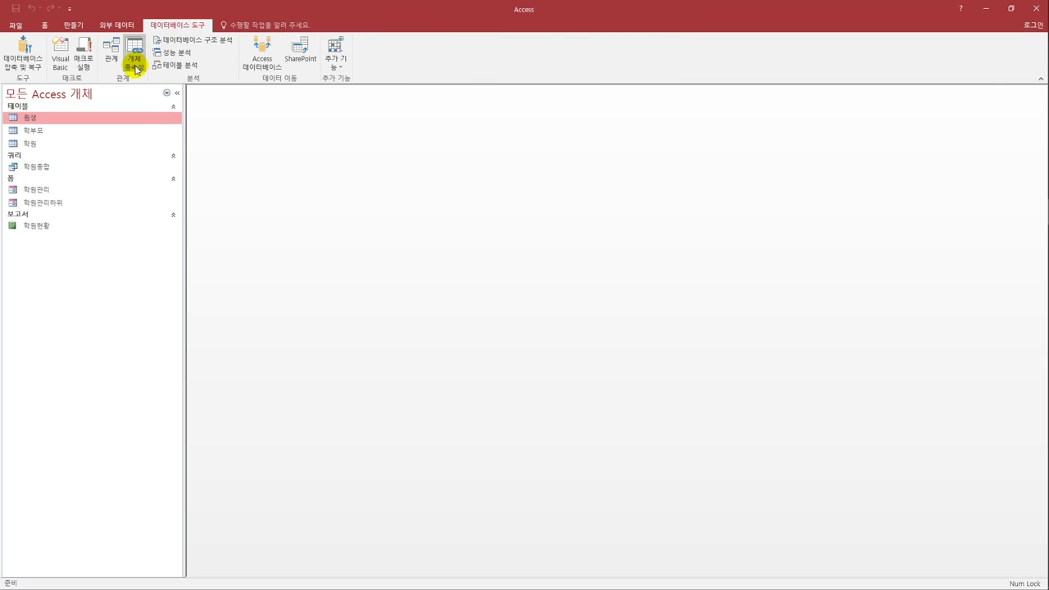
click(112, 53)
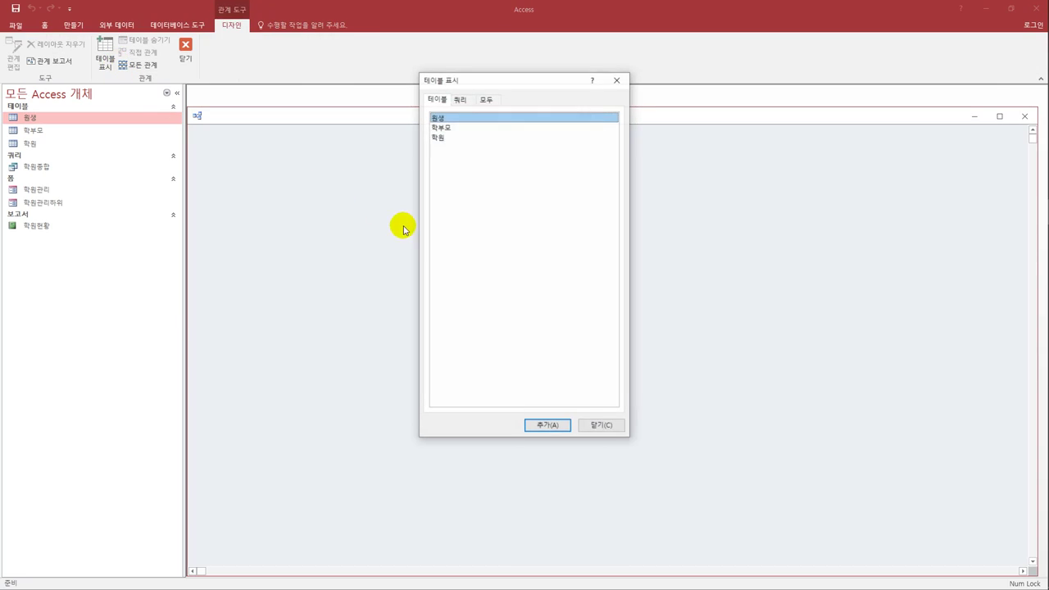
double_click(449, 138)
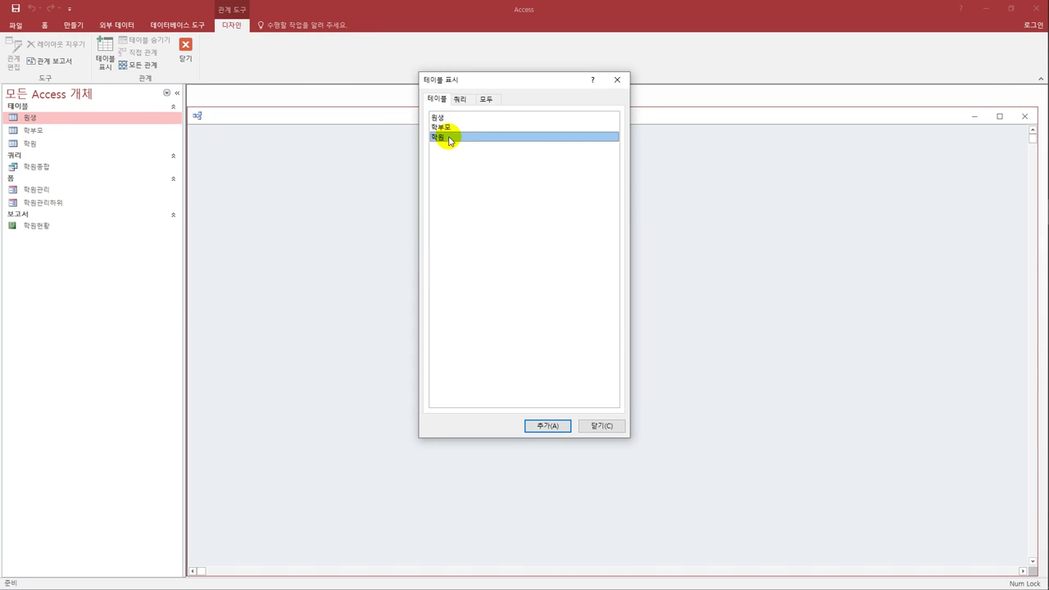
double_click(446, 119)
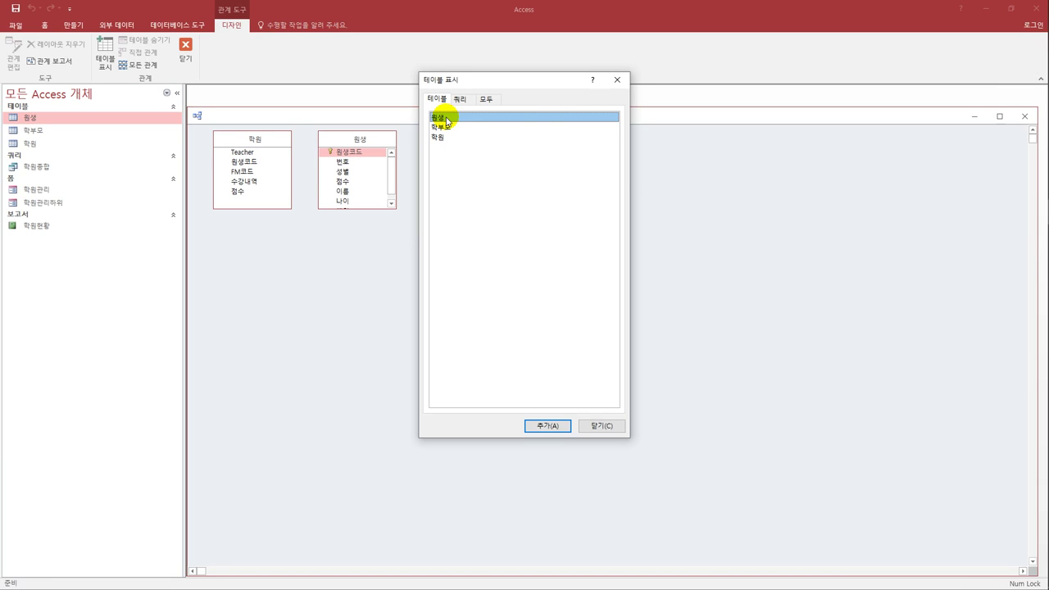
click(446, 127)
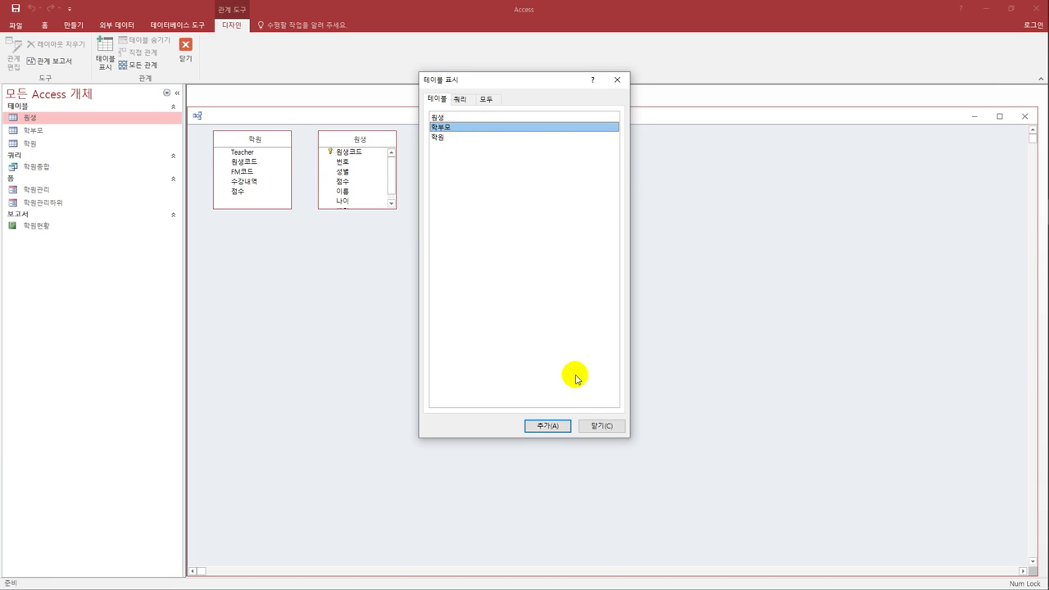
click(599, 426)
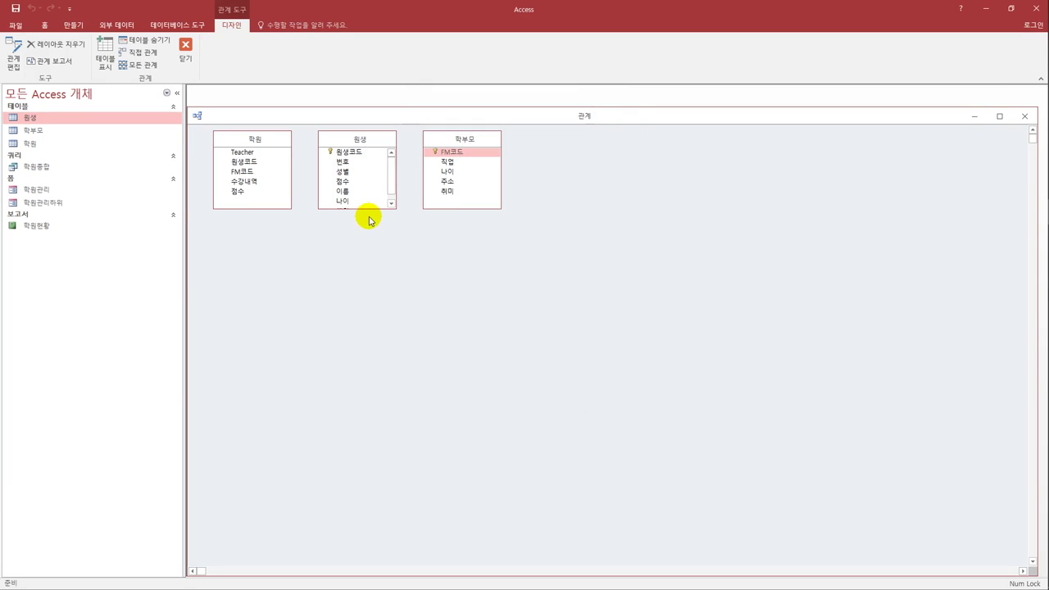
Link 원생 to 학원 by 원생코드 with referential integrity enforced.
drag(369, 209, 366, 237)
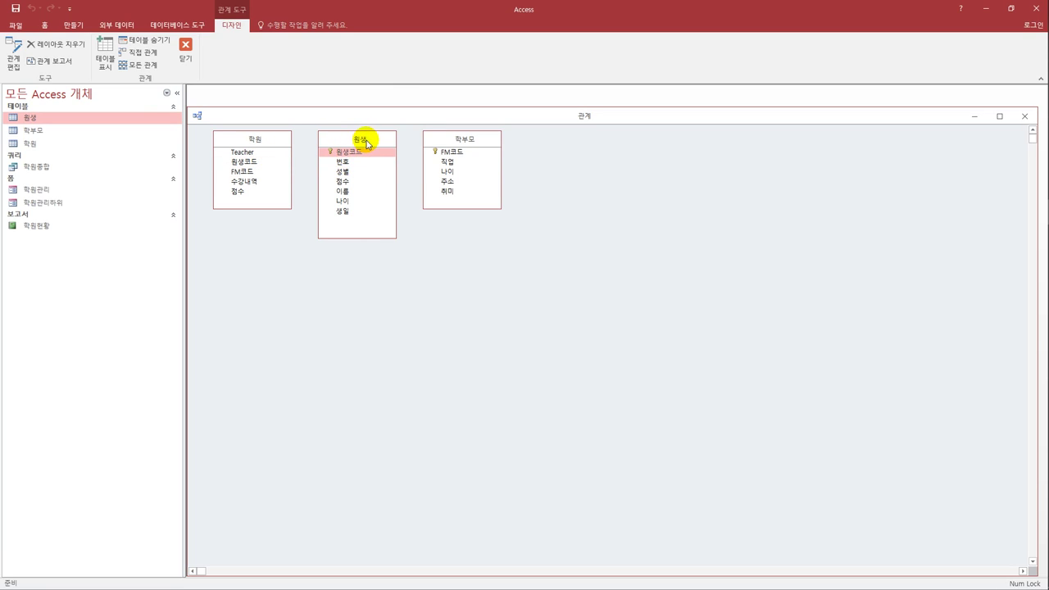
drag(370, 145, 256, 169)
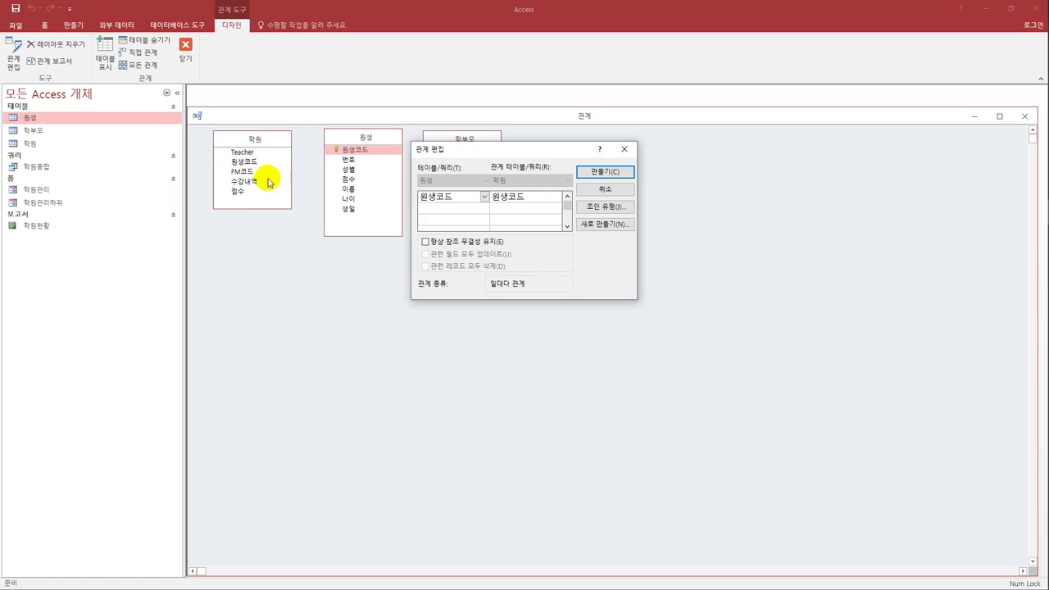
drag(473, 149, 377, 240)
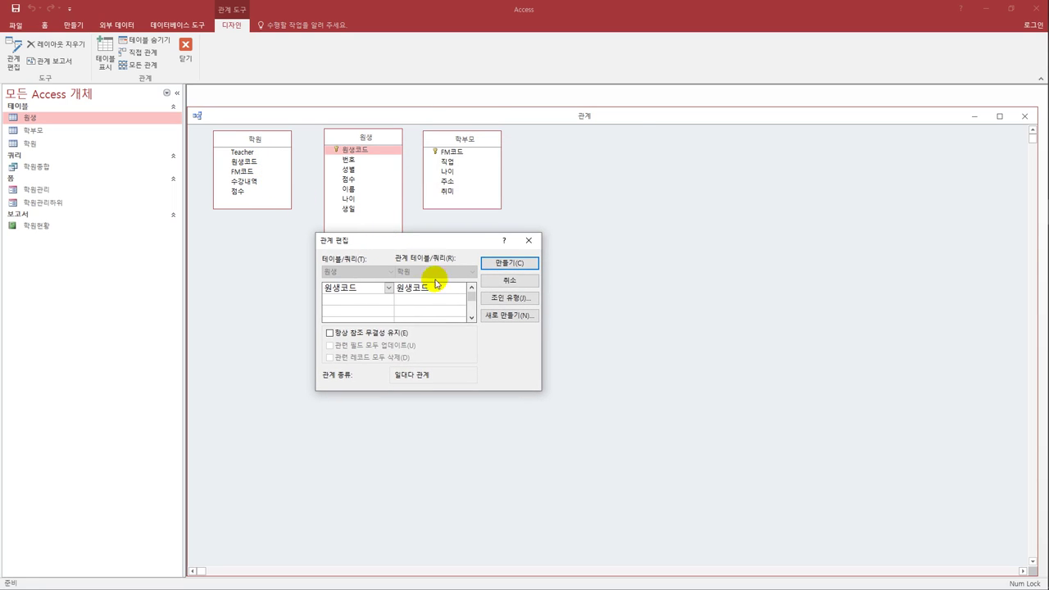
click(372, 333)
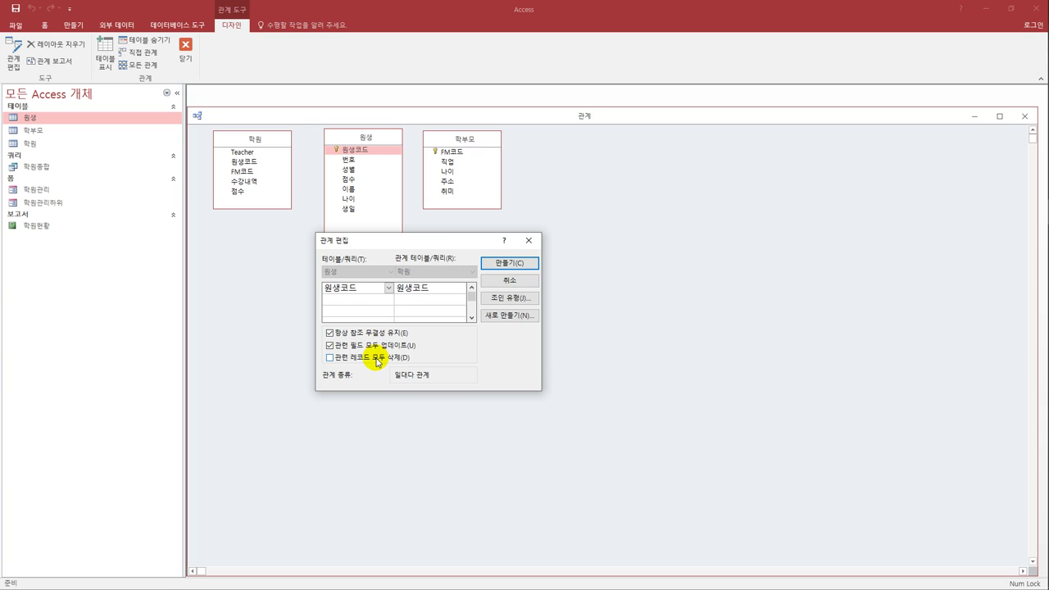
click(509, 263)
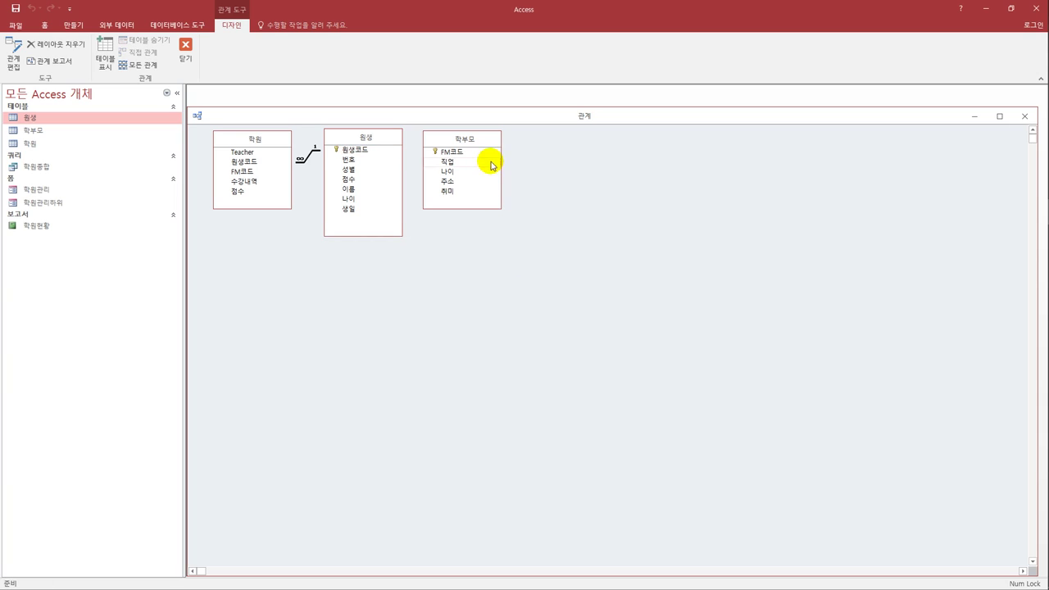
Rearrange the tables, link 학부모 to 학원 by FM코드 with referential integrity, and close.
drag(489, 140, 507, 141)
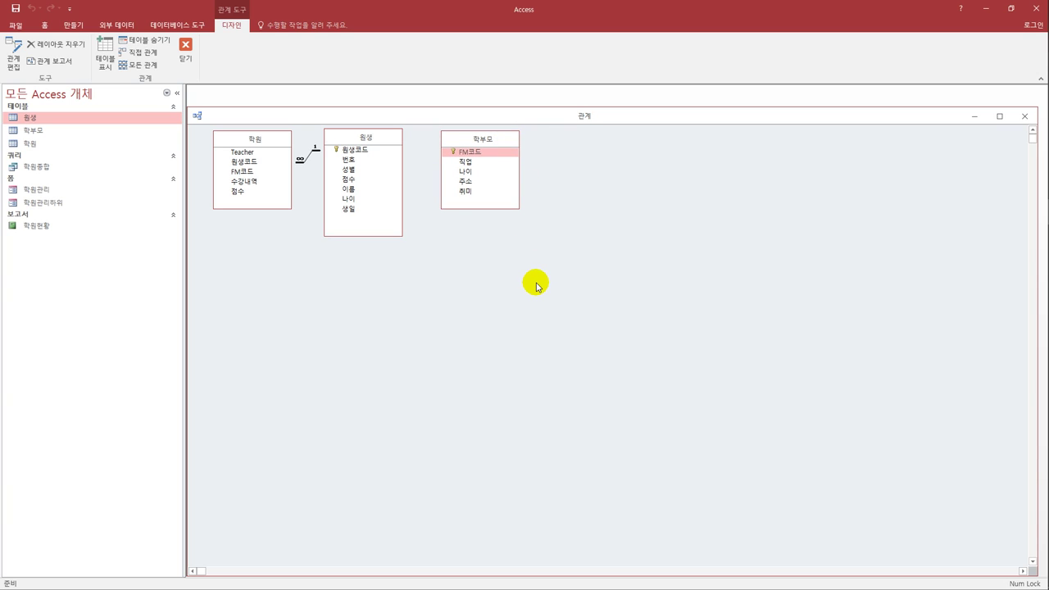
drag(271, 140, 372, 229)
drag(375, 140, 276, 145)
drag(382, 225, 403, 165)
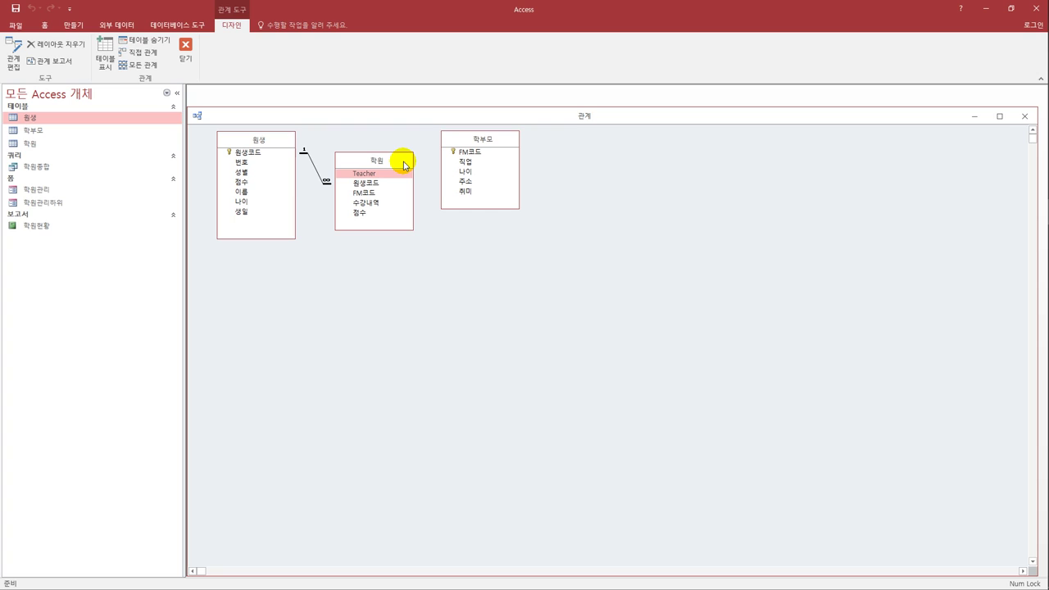
drag(498, 136, 363, 196)
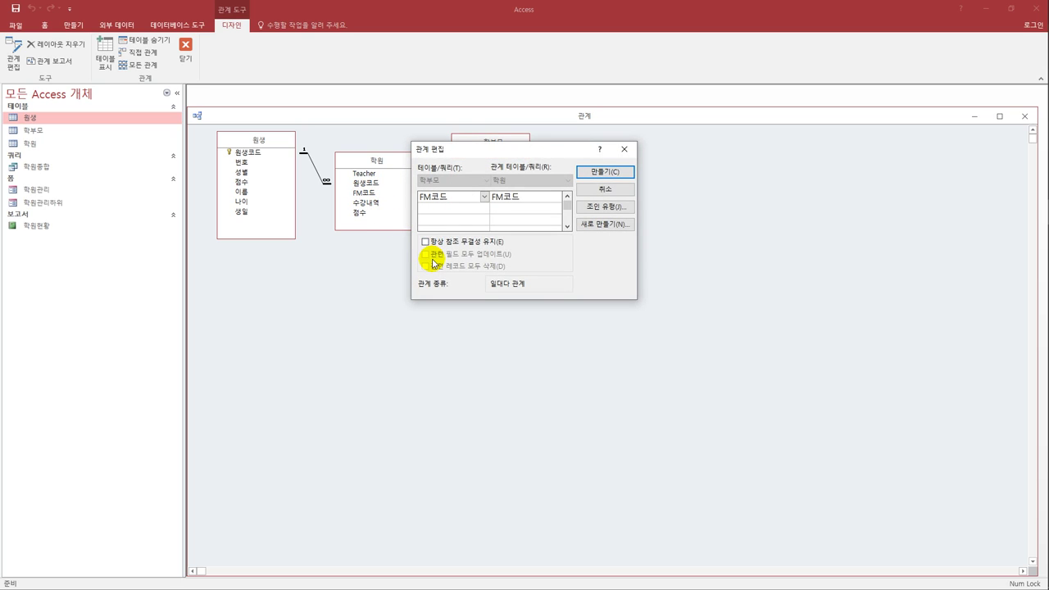
click(431, 241)
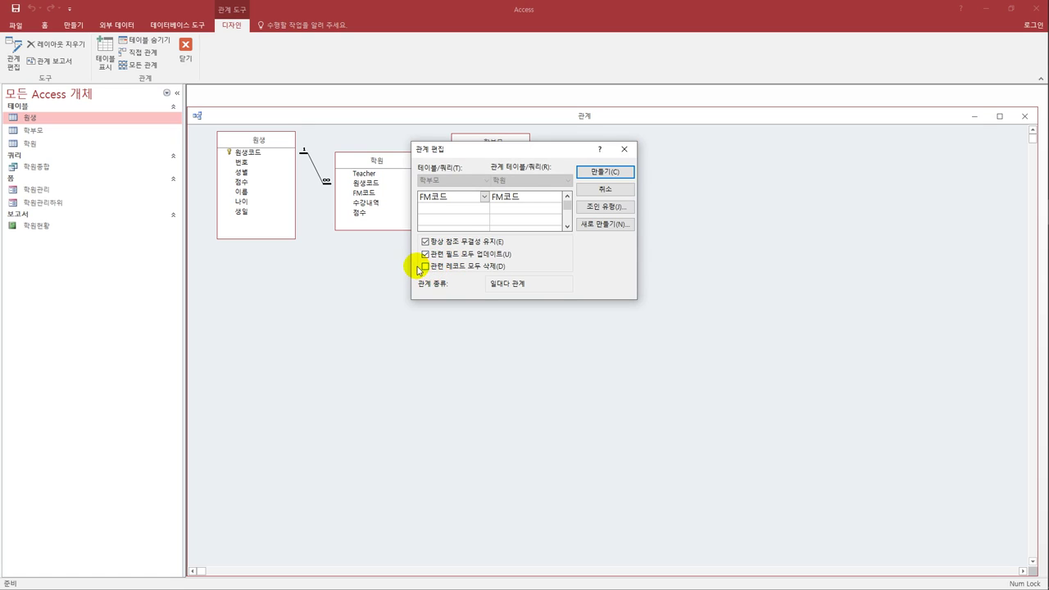
click(598, 173)
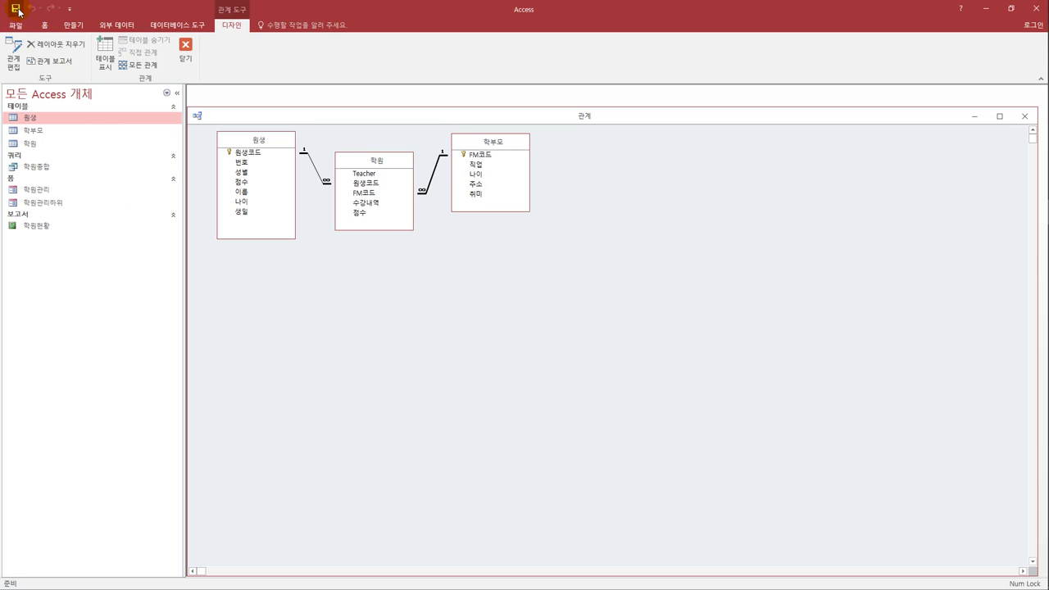
click(185, 46)
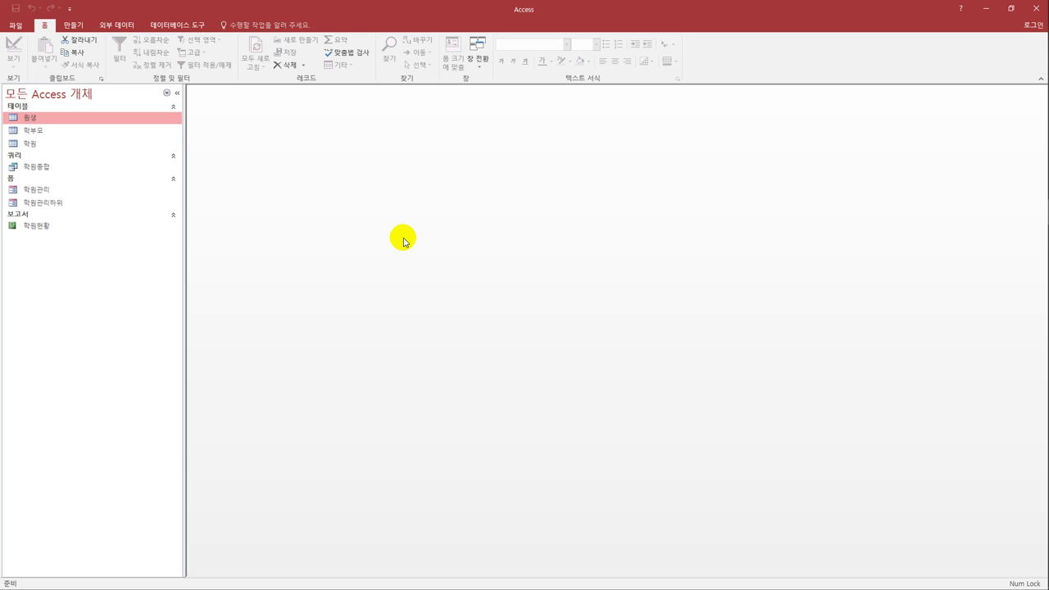
Select the 발표회 workbook in C:\컴활1급\데이터베이스\기출문제 to import into a new table.
click(119, 29)
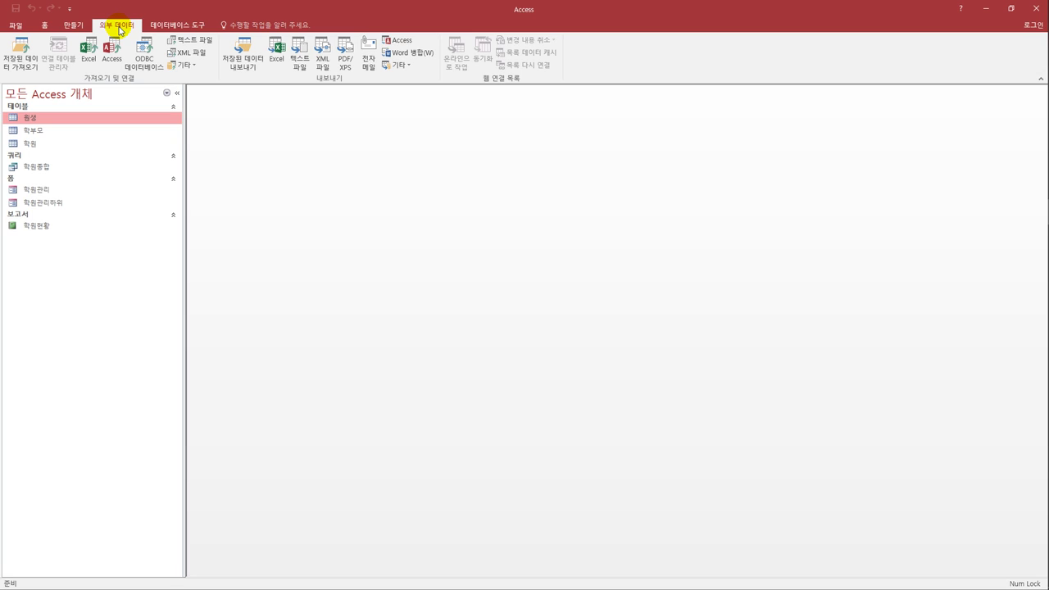
click(89, 64)
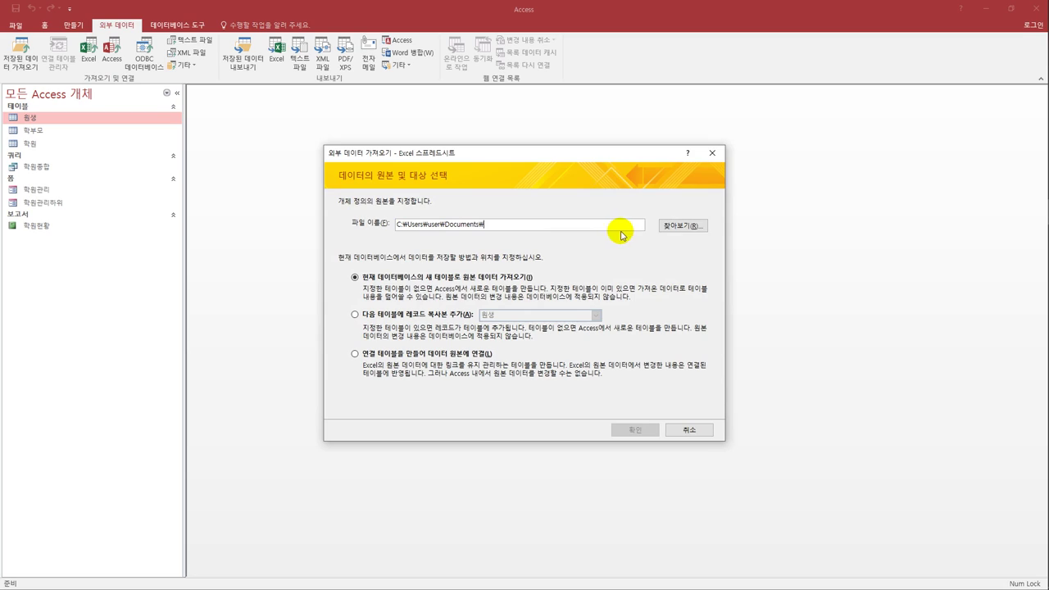
click(681, 225)
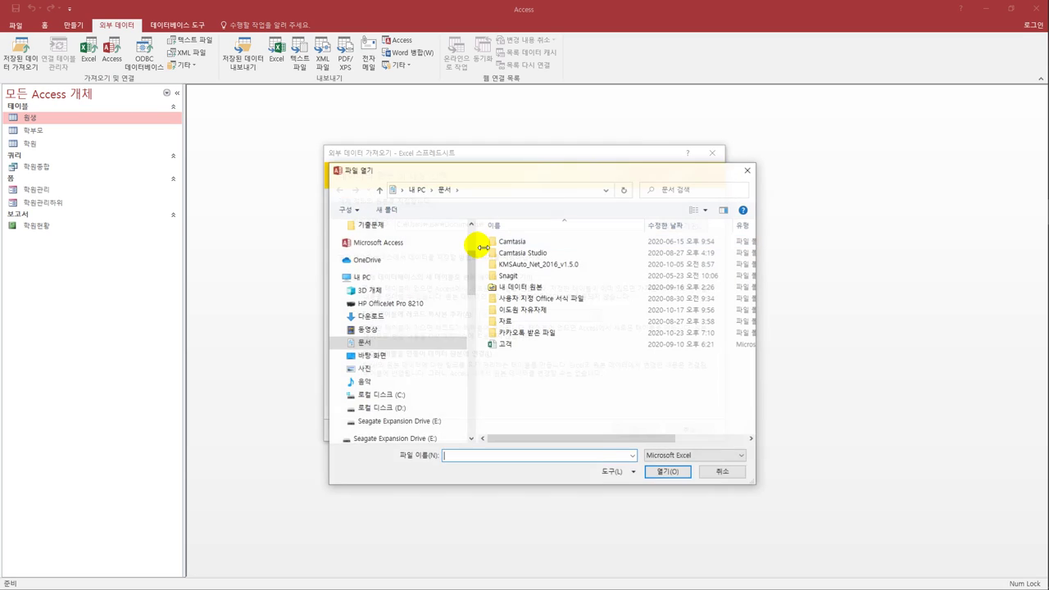
click(398, 395)
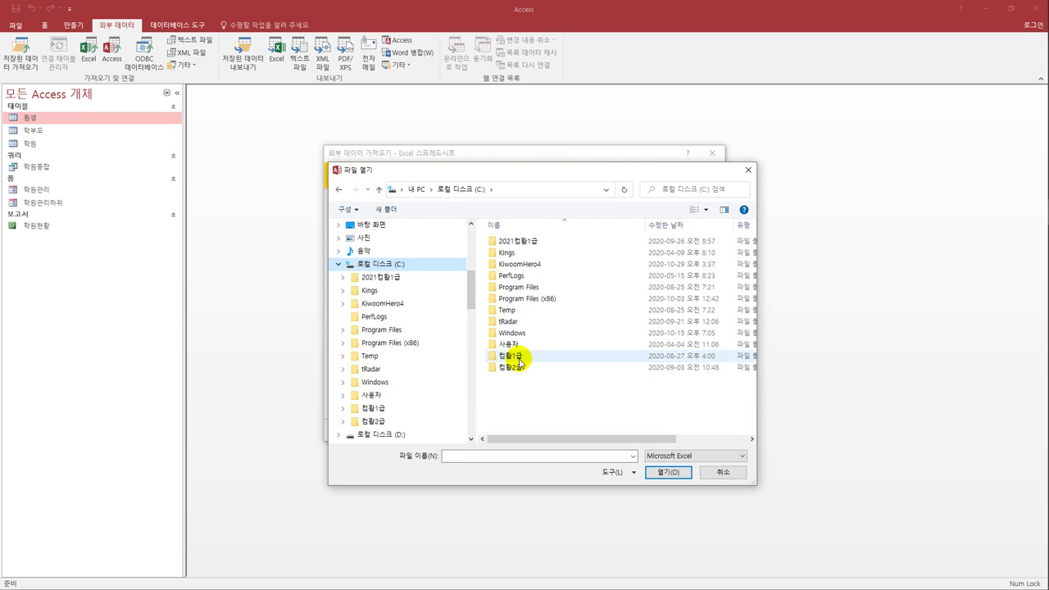
double_click(519, 357)
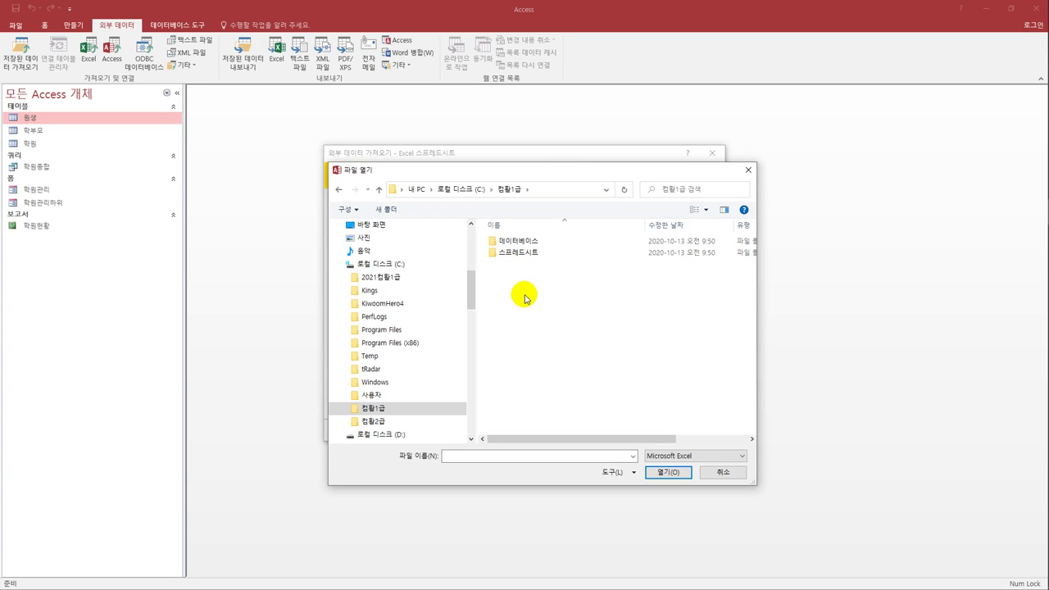
double_click(518, 243)
double_click(512, 265)
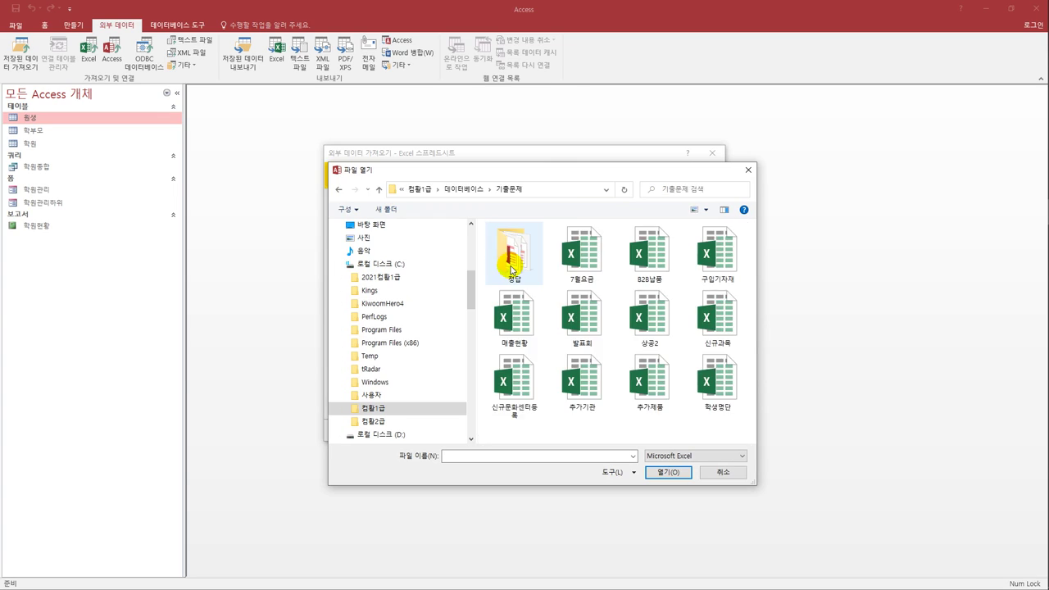
click(577, 324)
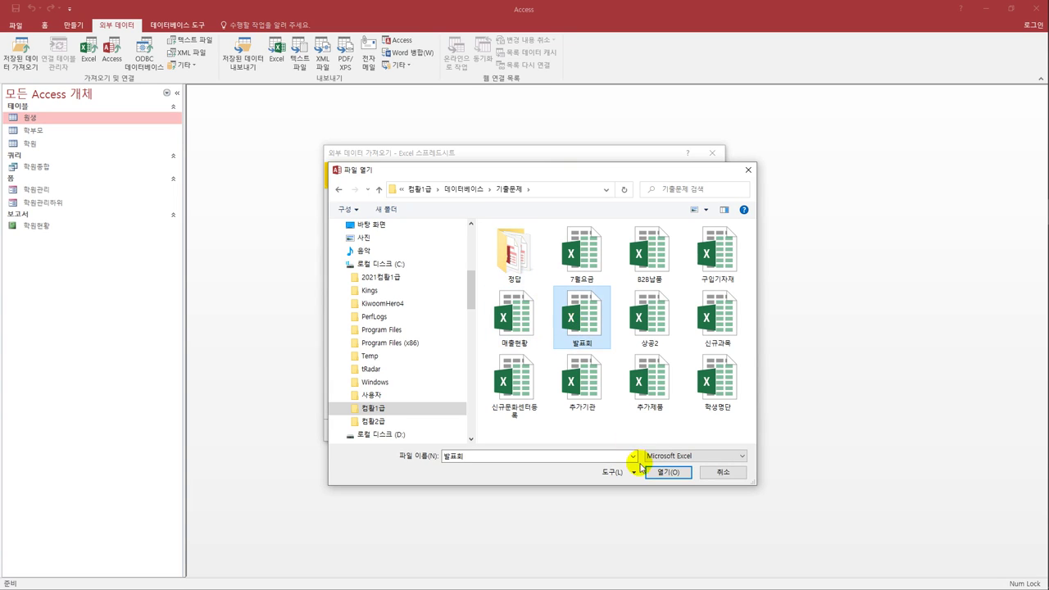
click(664, 474)
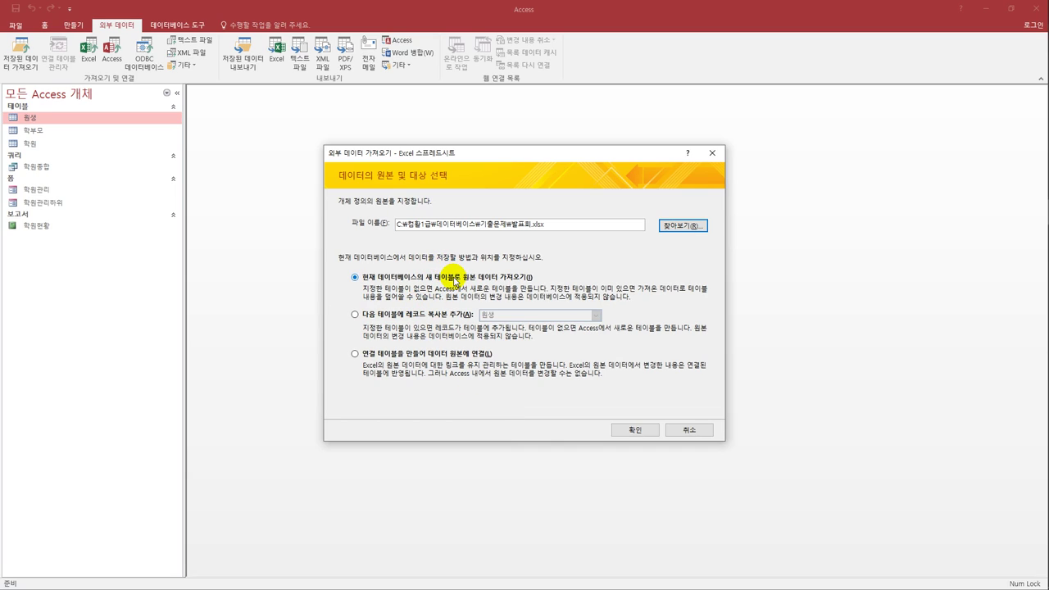
click(636, 429)
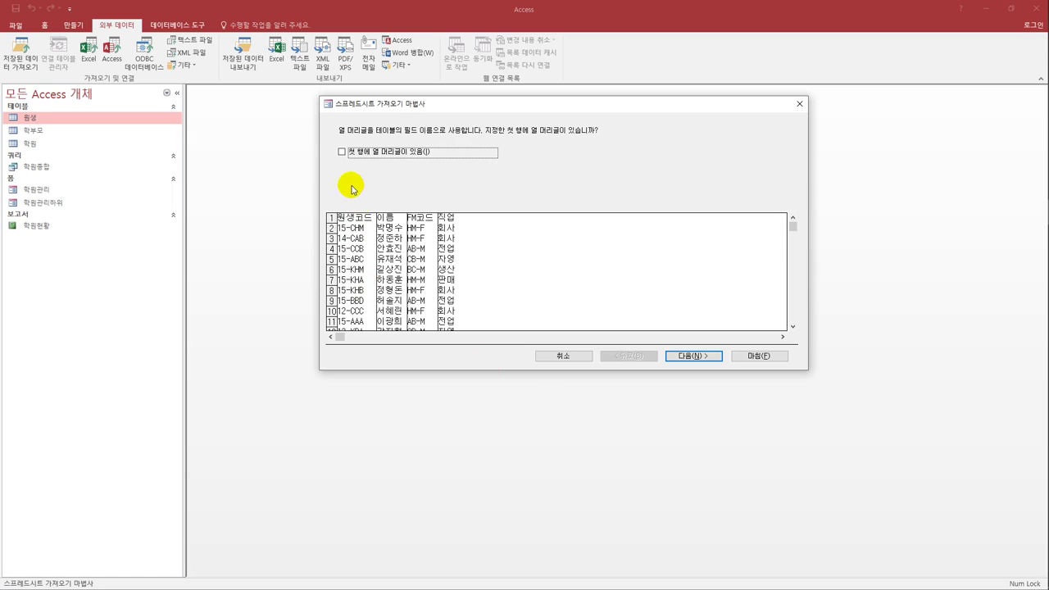
Import it using first-row headings and an added ID key, then open and close the 발표회 table.
click(370, 159)
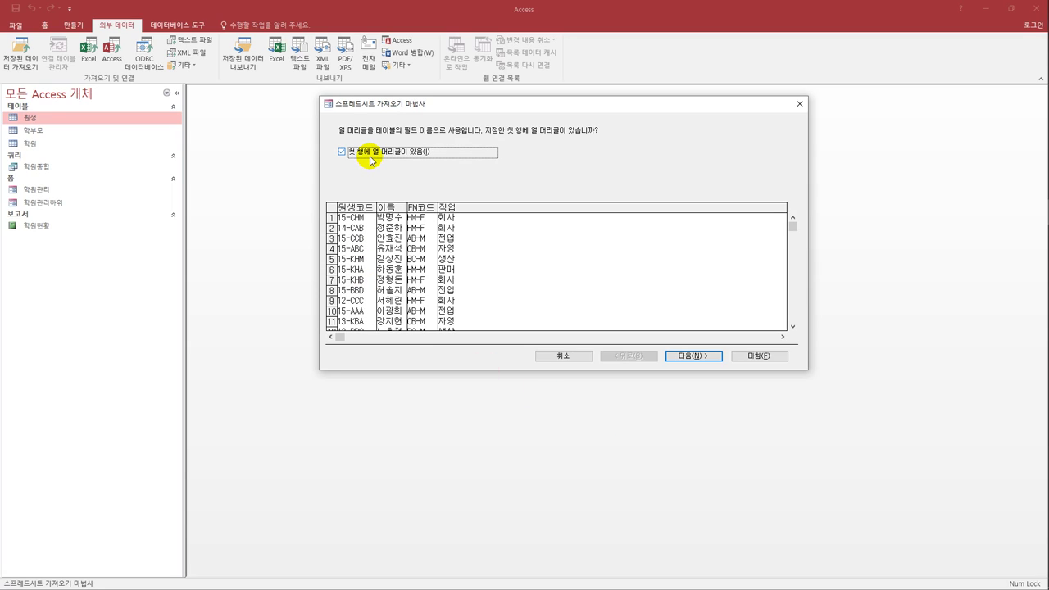
click(688, 358)
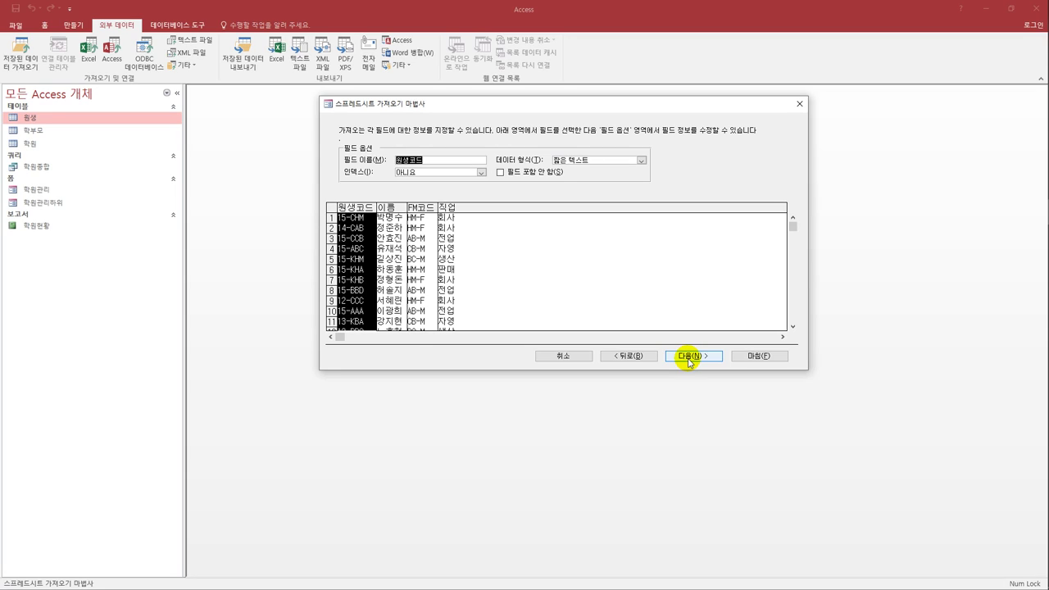
click(684, 358)
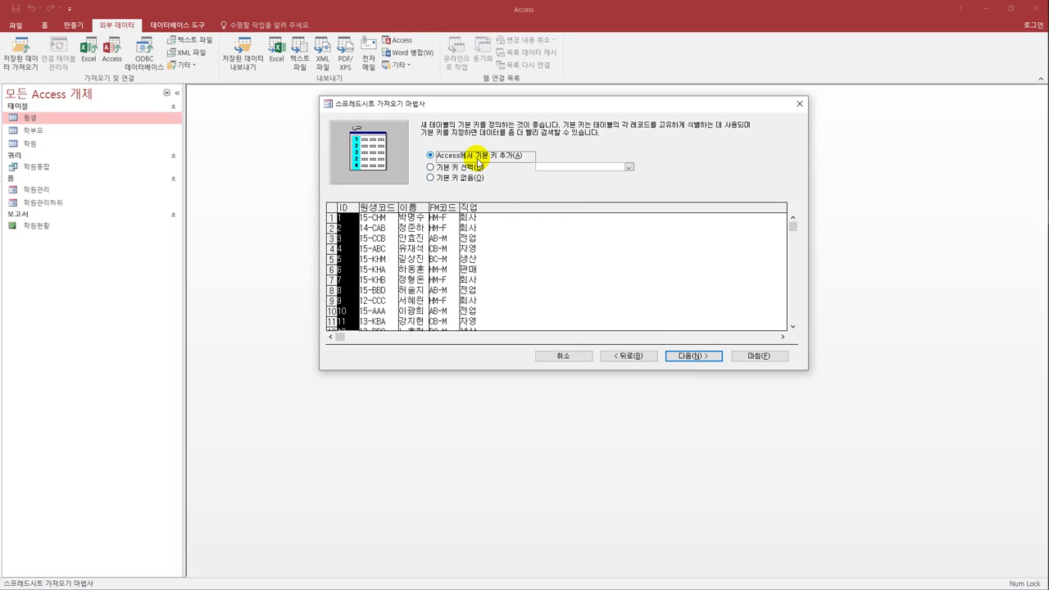
click(682, 355)
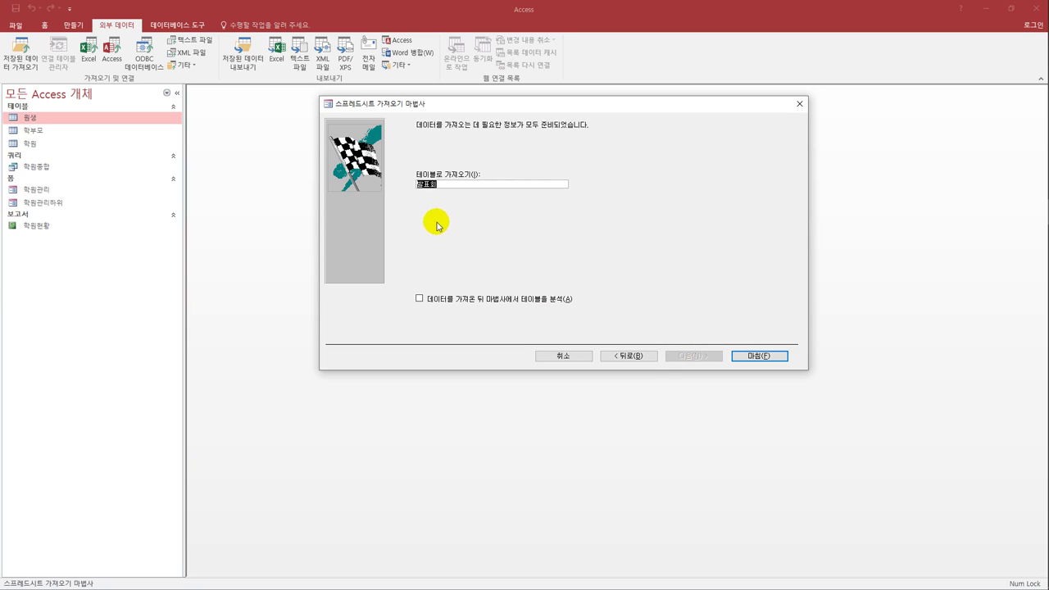
click(758, 358)
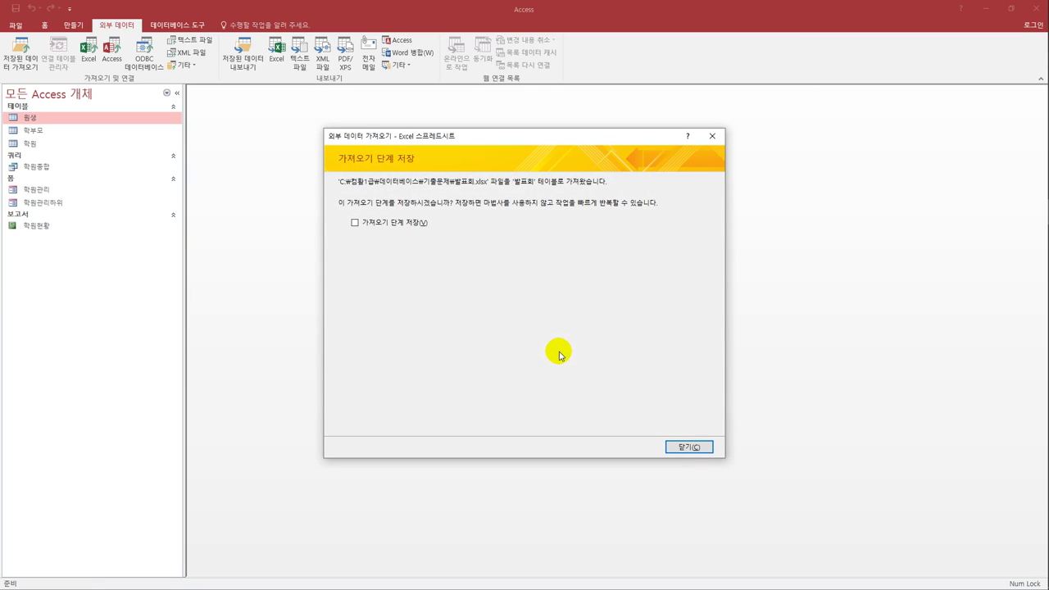
click(690, 448)
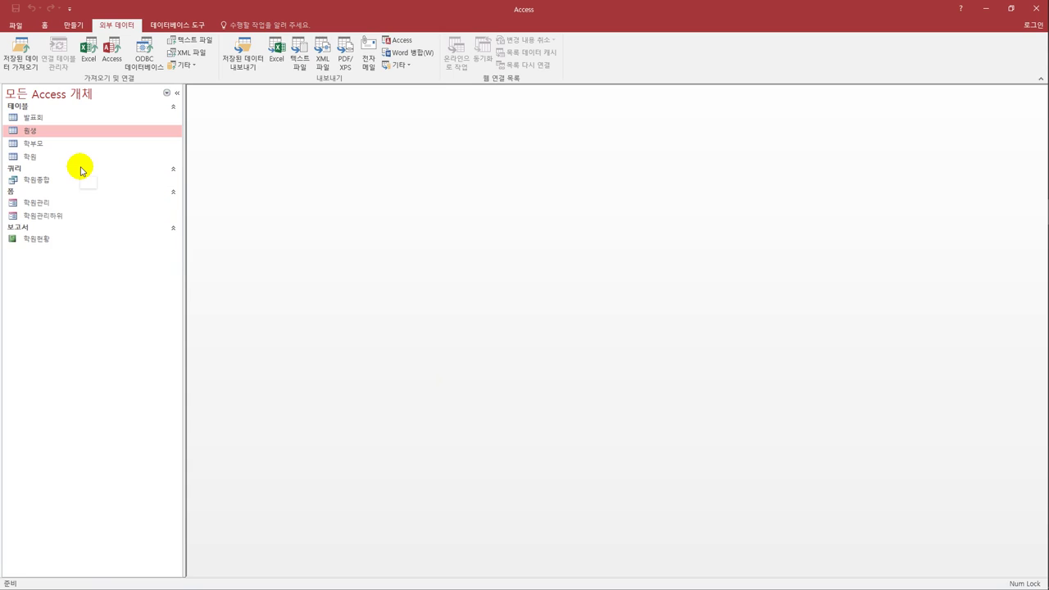
double_click(82, 117)
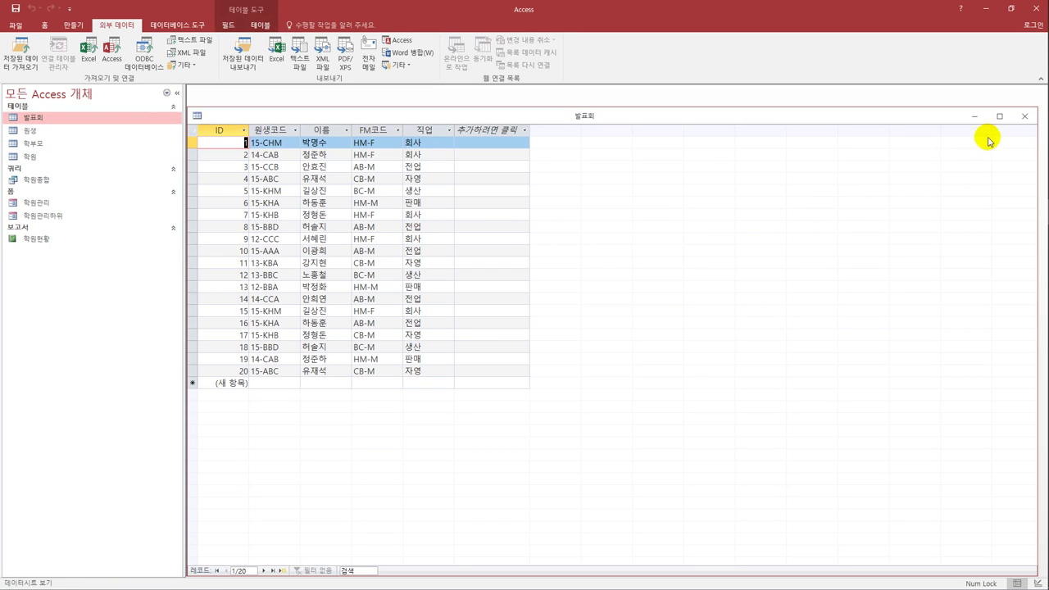
click(1024, 115)
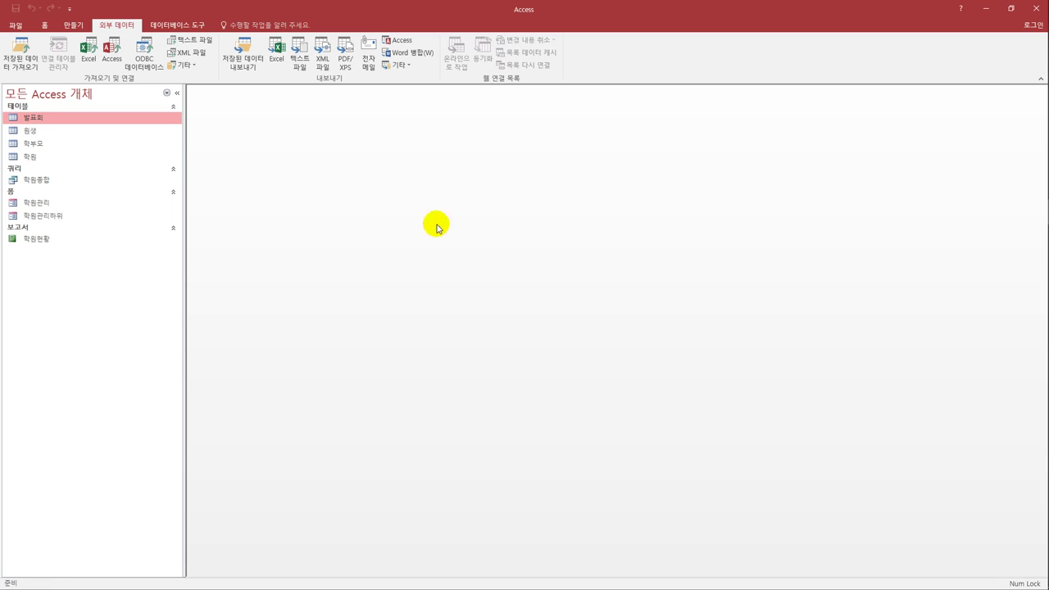
Open 학원관리 in design view and show the property sheet for the empty logo box.
click(62, 205)
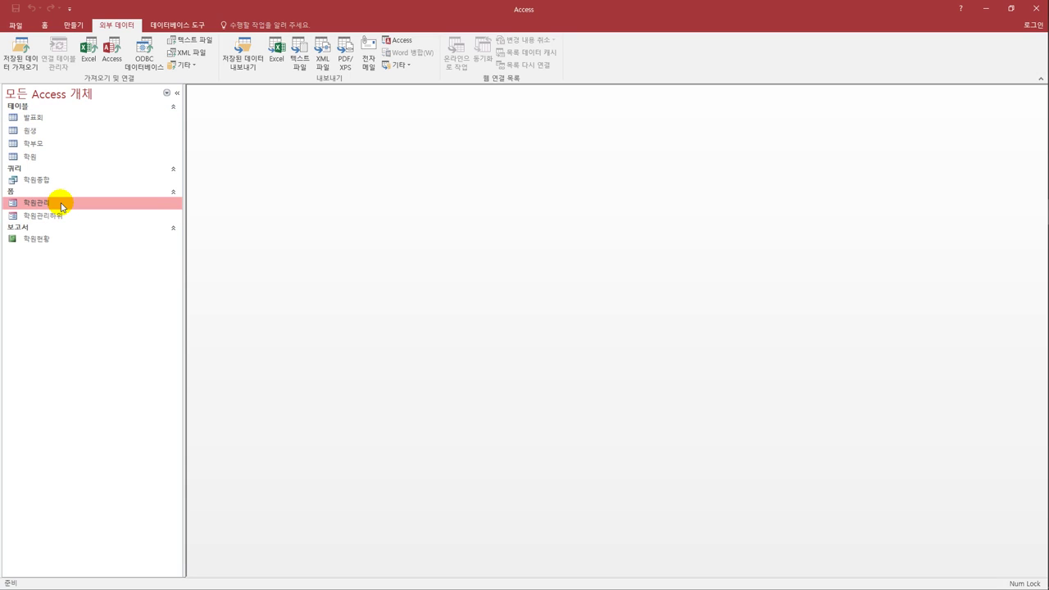
right_click(63, 205)
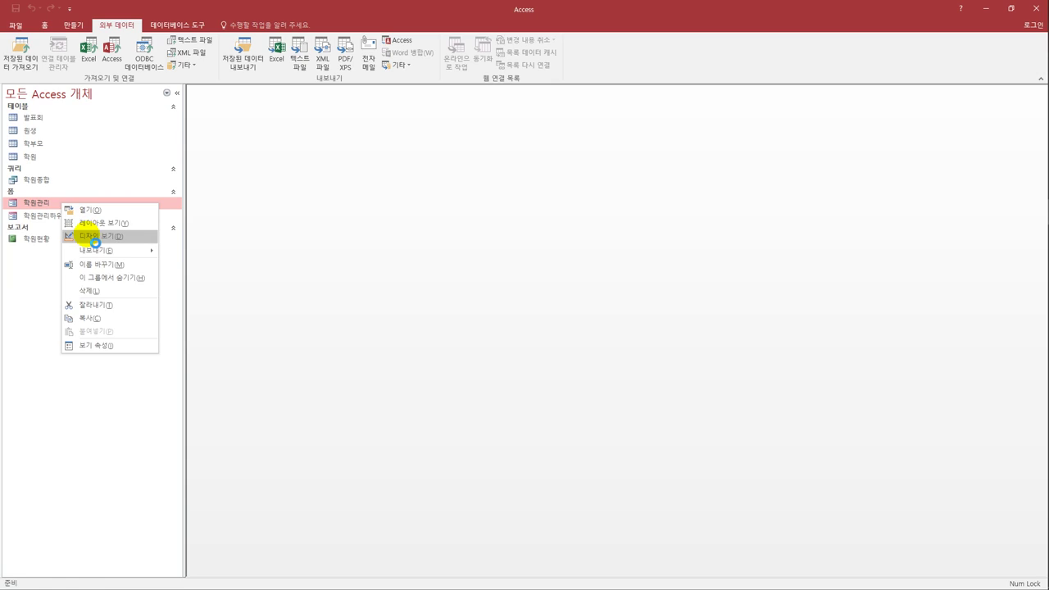
click(81, 235)
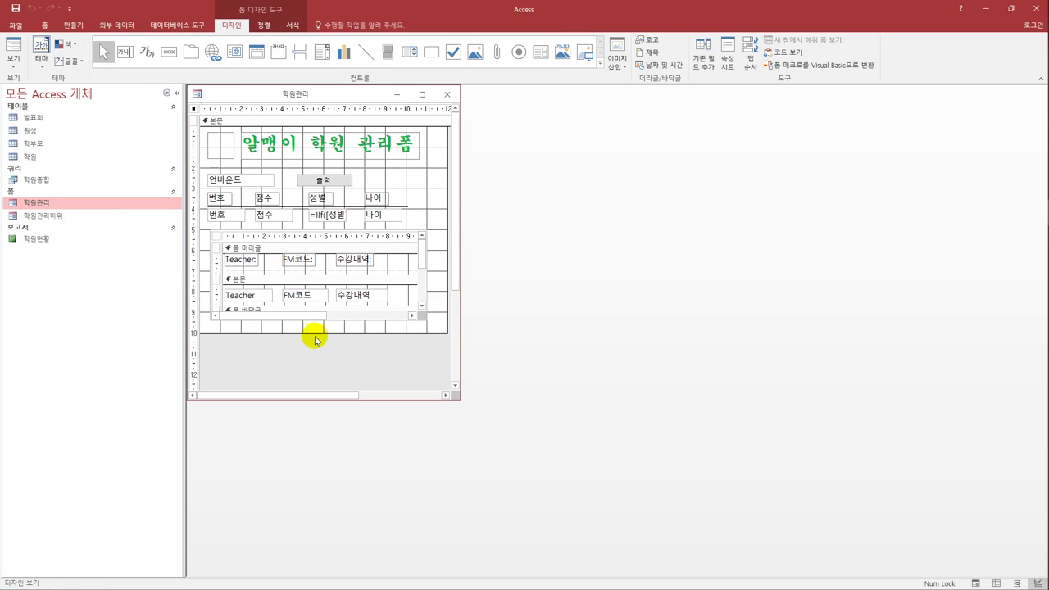
click(217, 154)
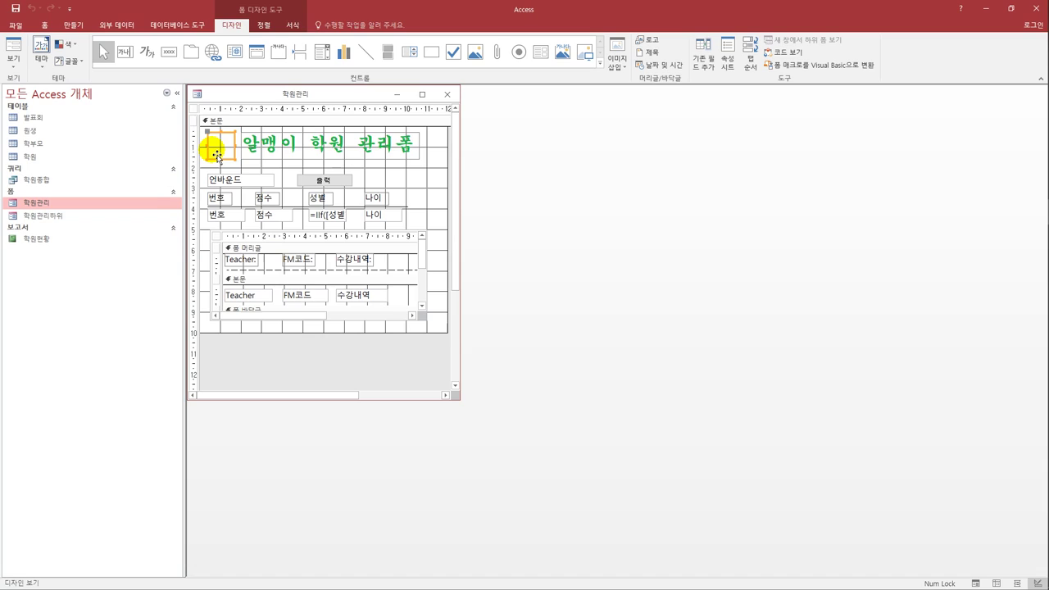
click(727, 59)
drag(676, 125, 570, 130)
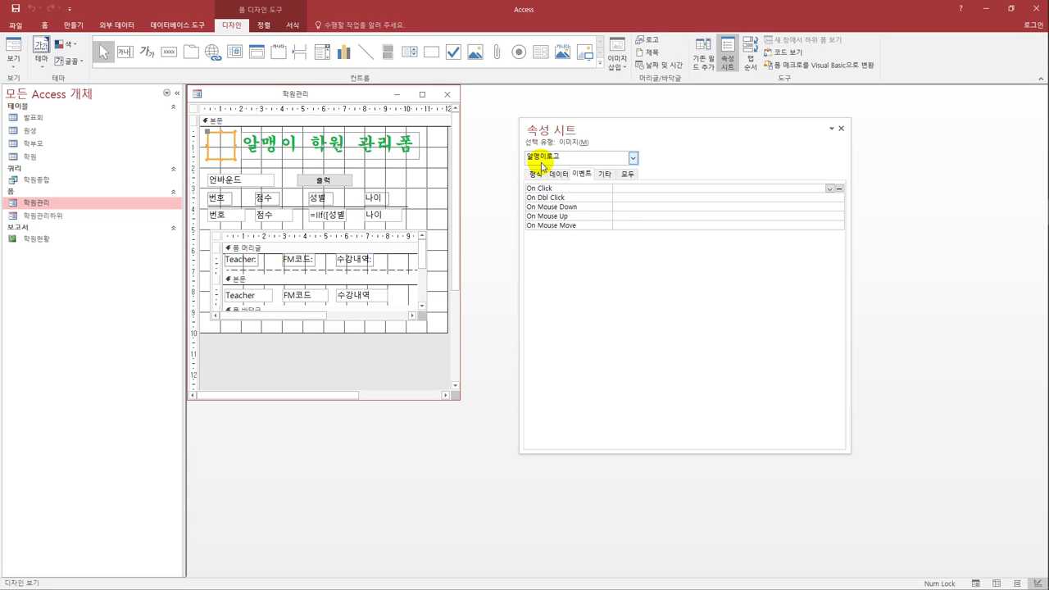
Set the logo's Picture to a_logo and its Size Mode to 전체 확대/축소.
click(535, 174)
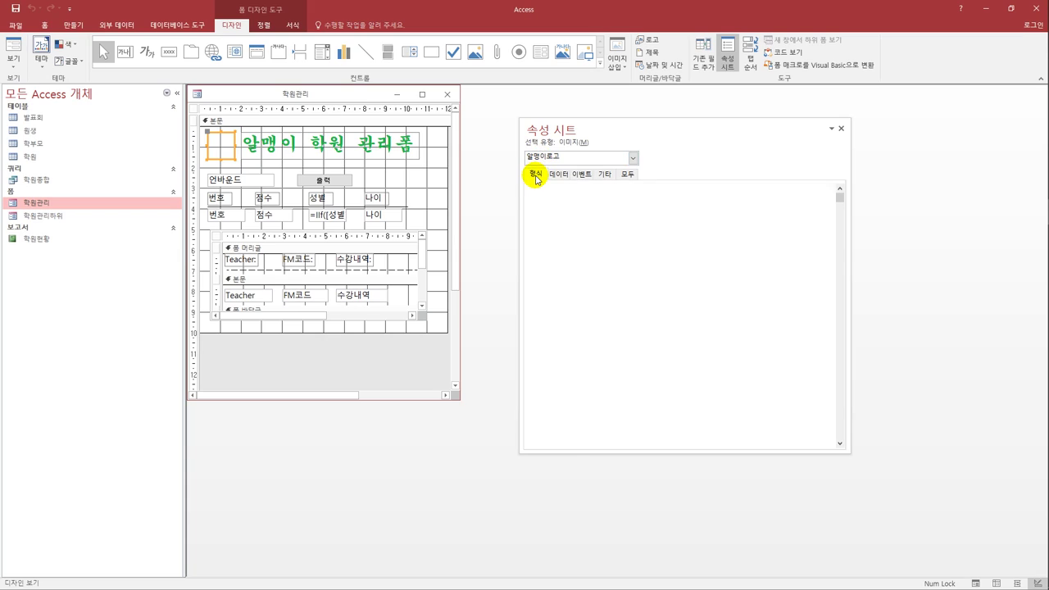
click(637, 206)
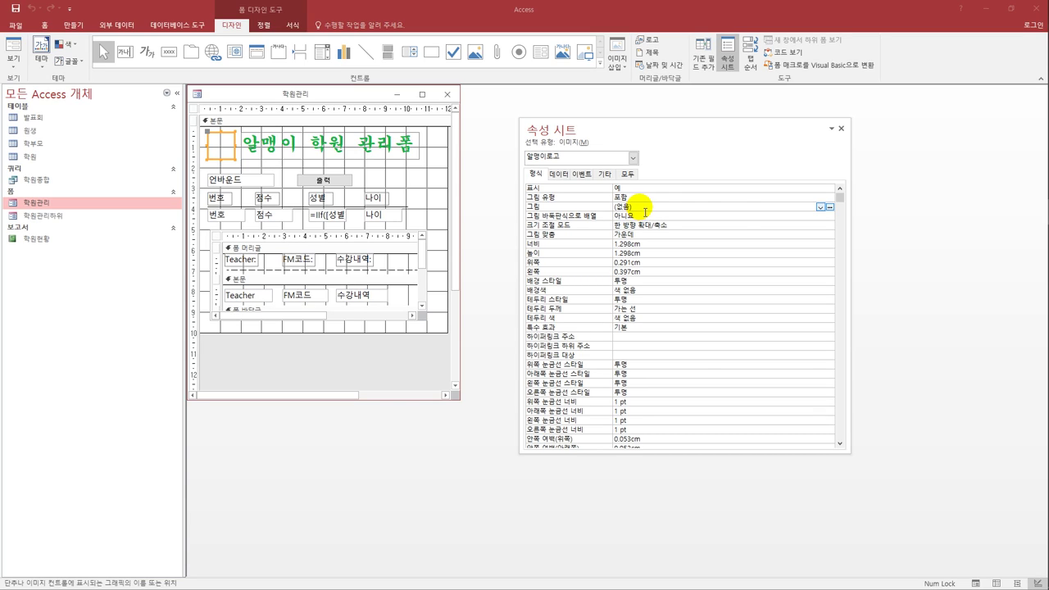
click(829, 207)
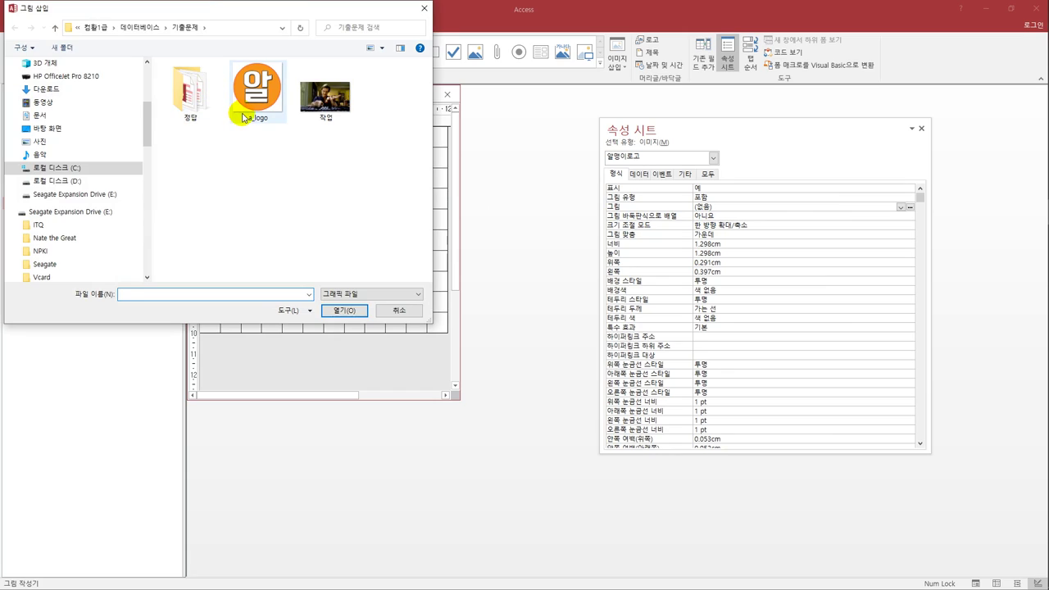
click(248, 113)
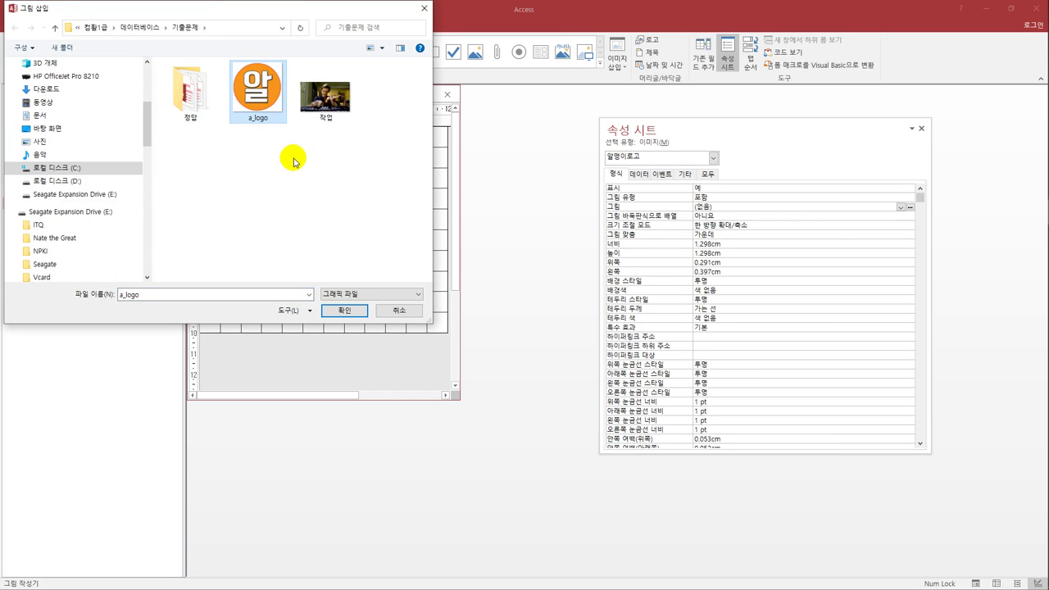
click(341, 309)
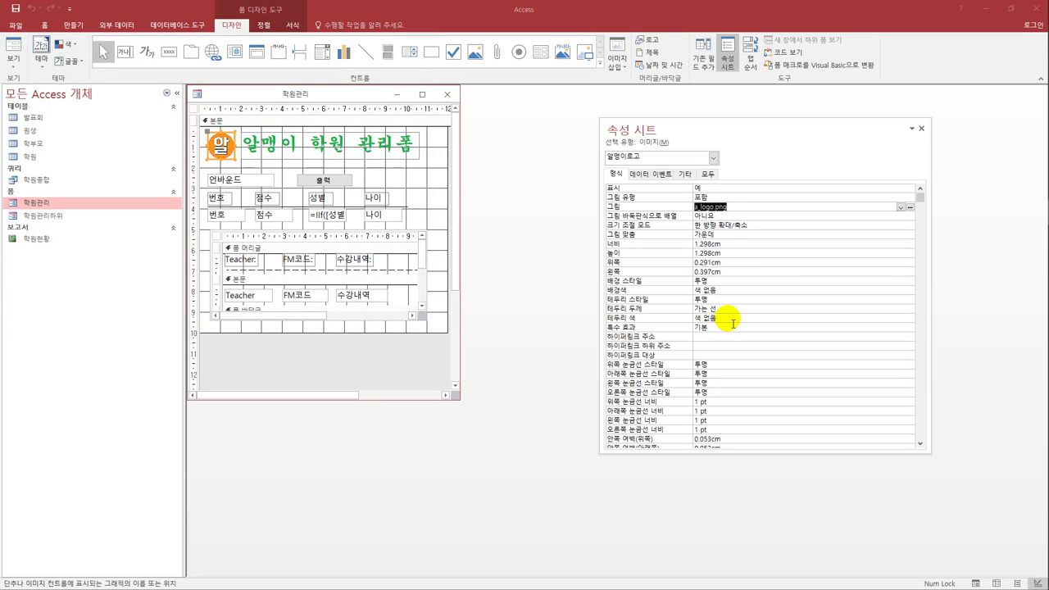
click(750, 228)
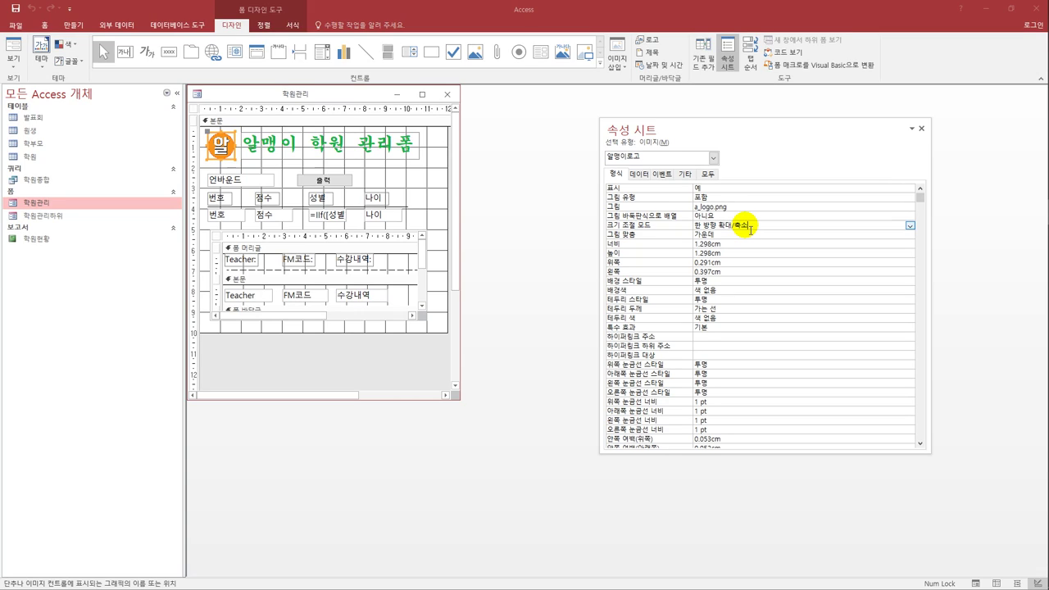
click(909, 226)
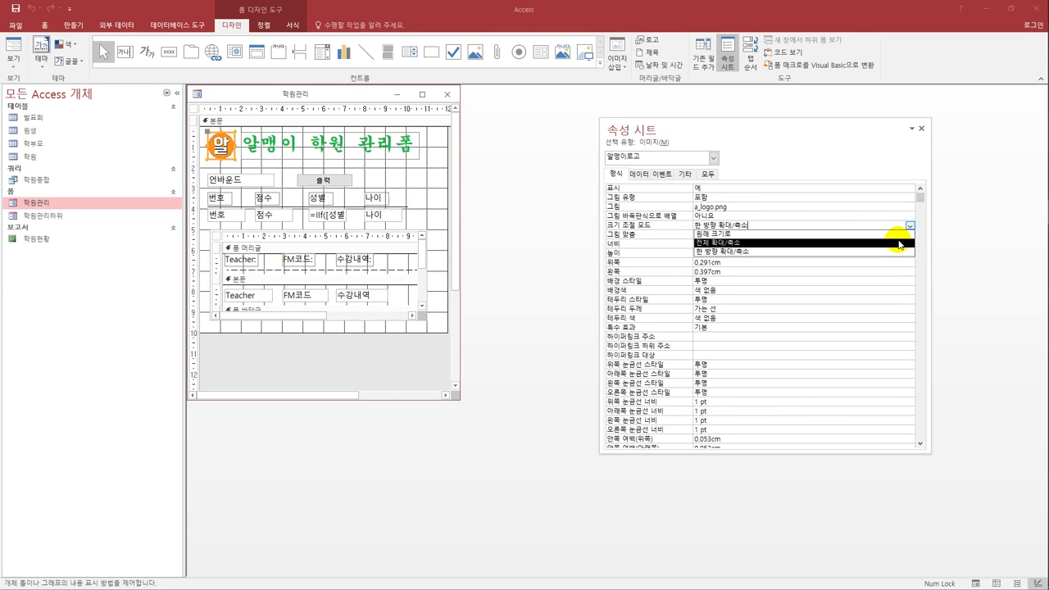
click(899, 243)
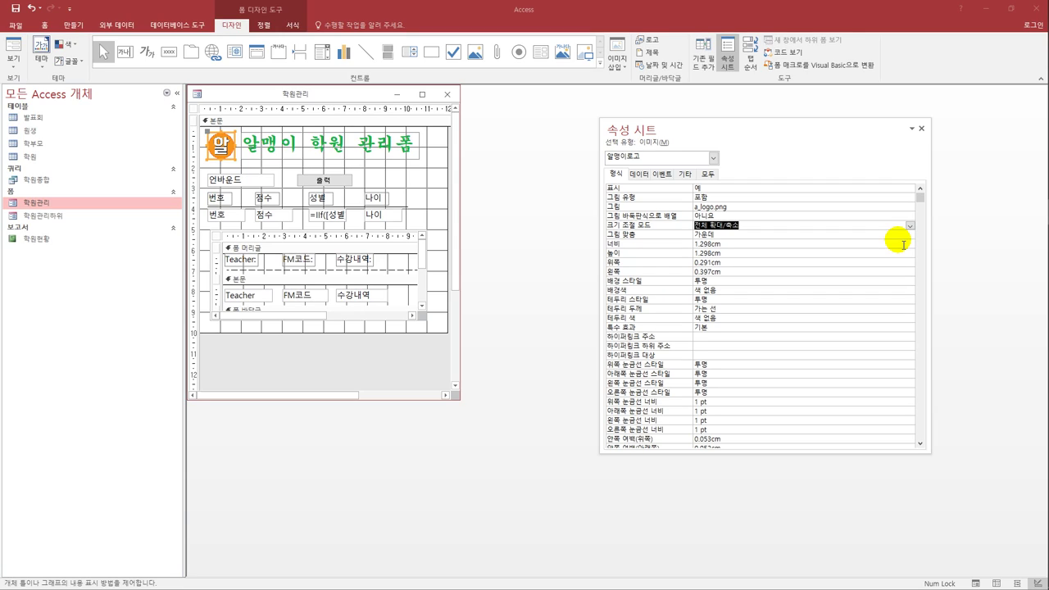
Set the subform's master and child link fields both to 원생코드.
click(277, 237)
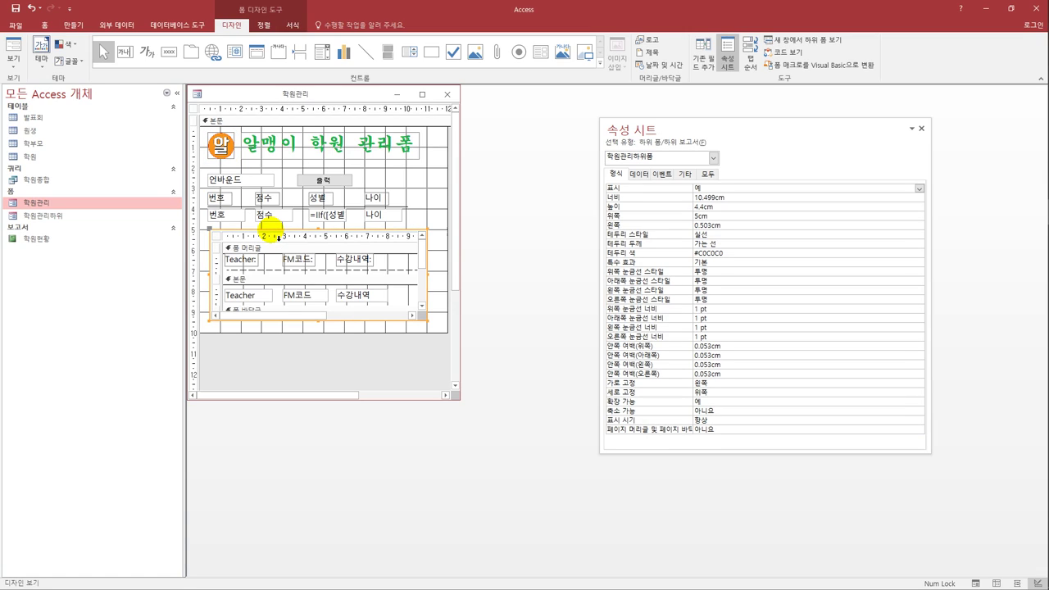
click(640, 175)
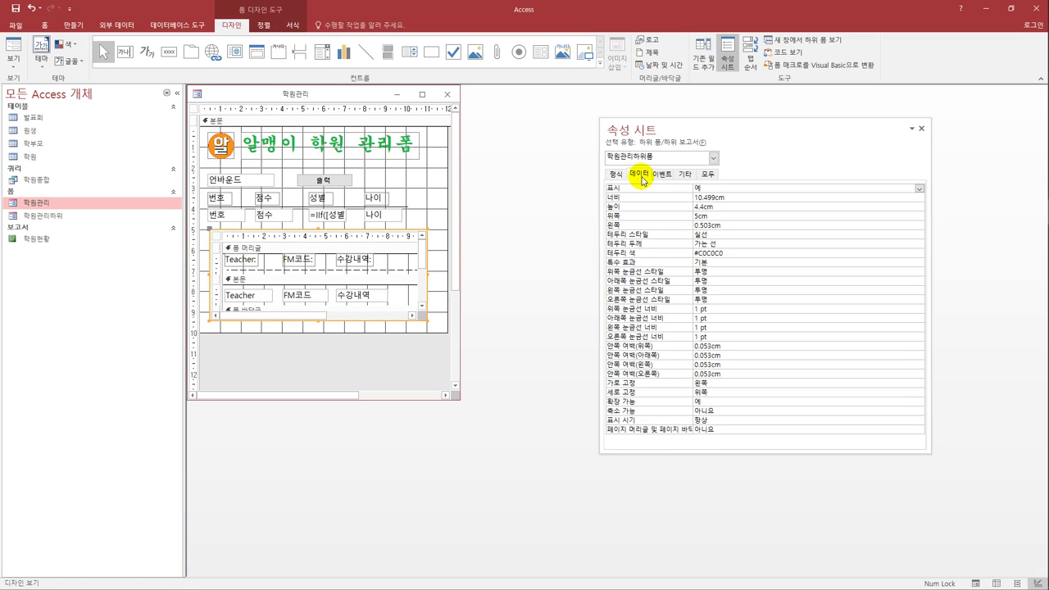
click(703, 197)
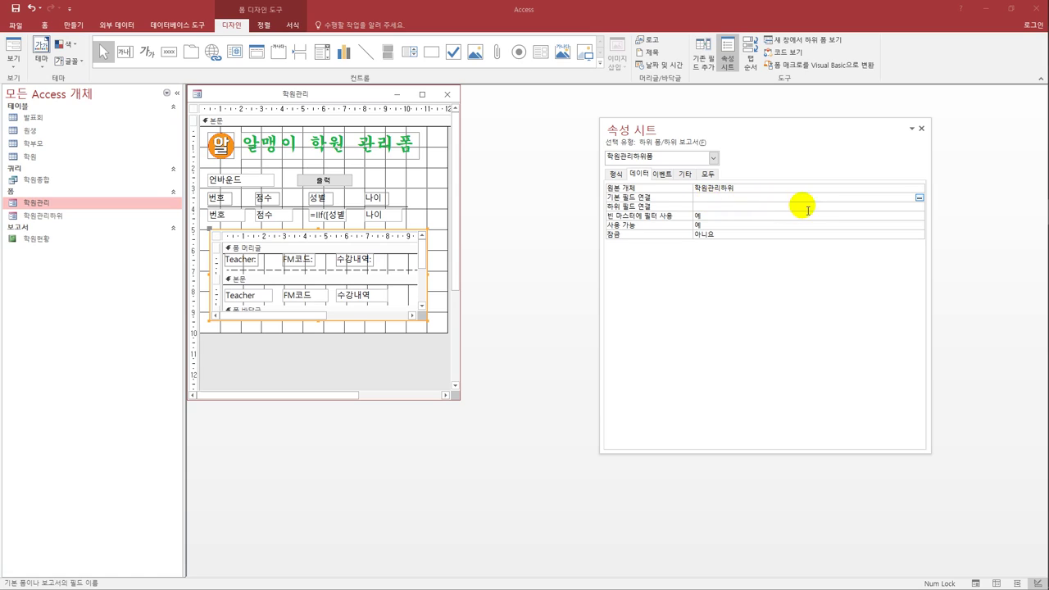
click(919, 198)
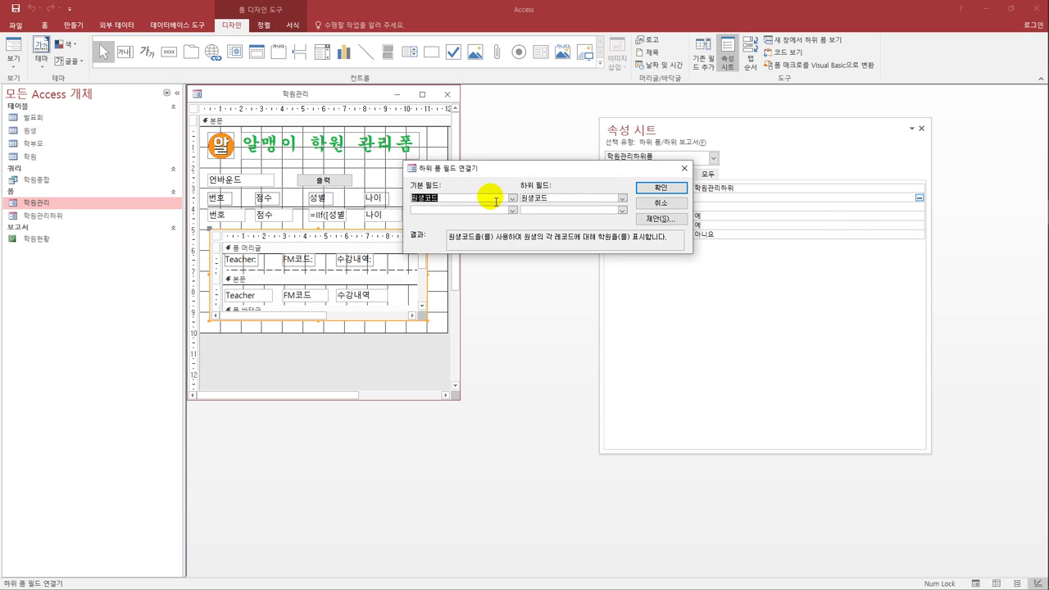
click(662, 191)
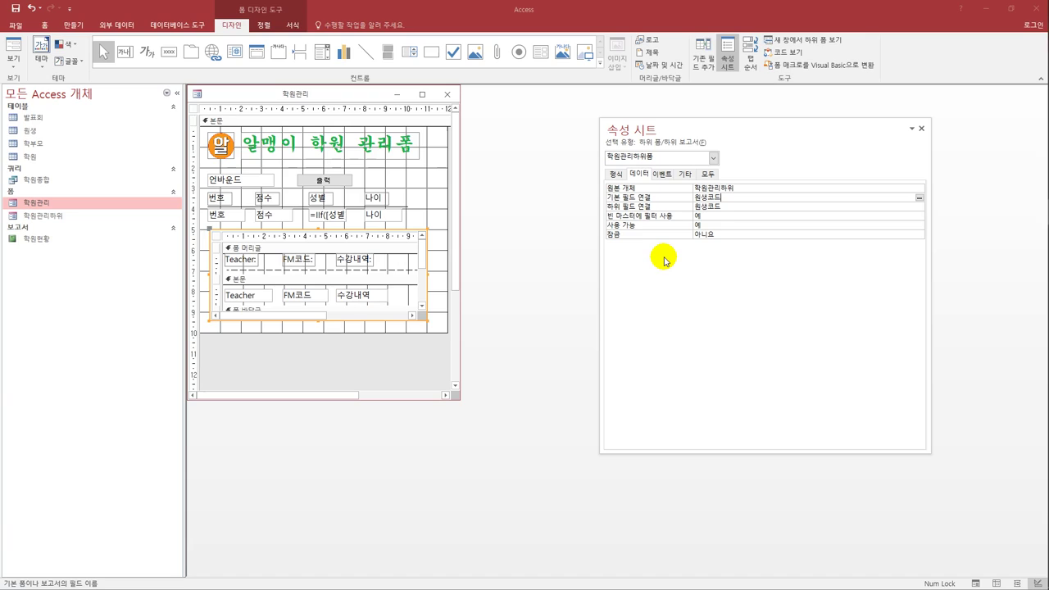
click(215, 238)
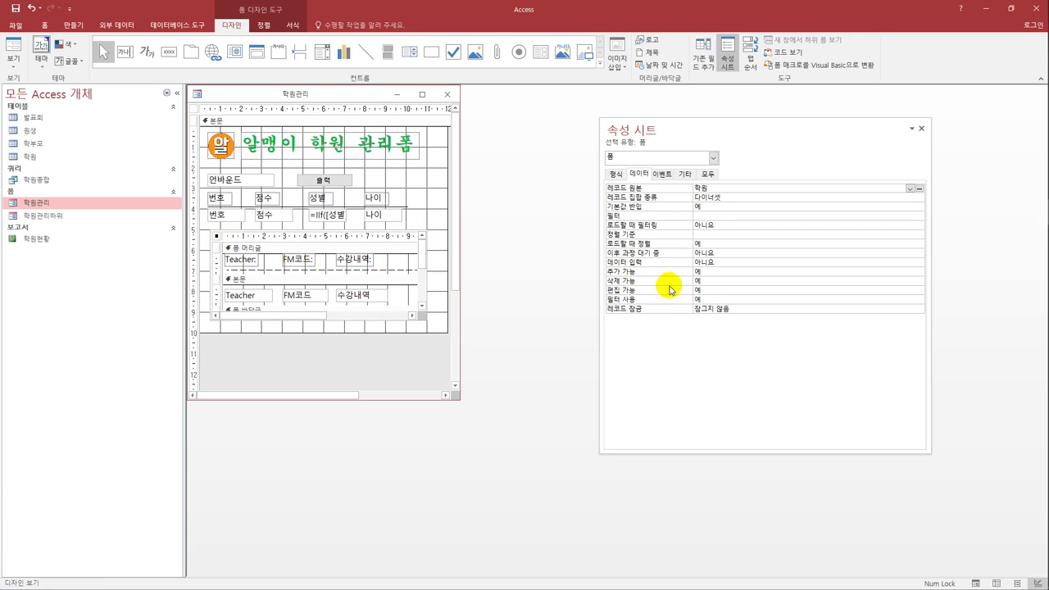
Set the subform's Default View to continuous forms.
click(617, 175)
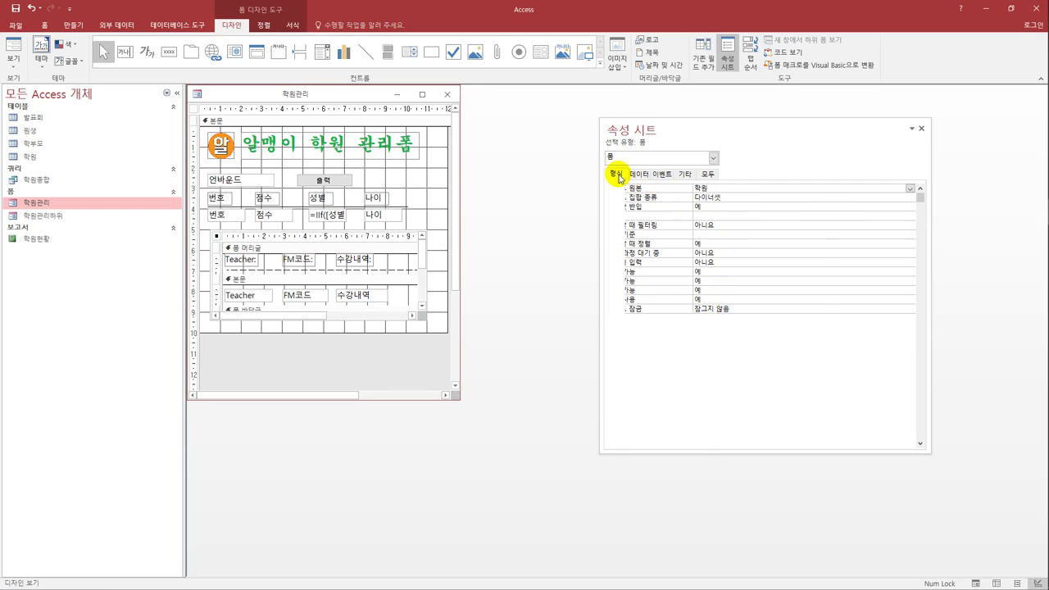
click(909, 199)
click(909, 199)
click(871, 217)
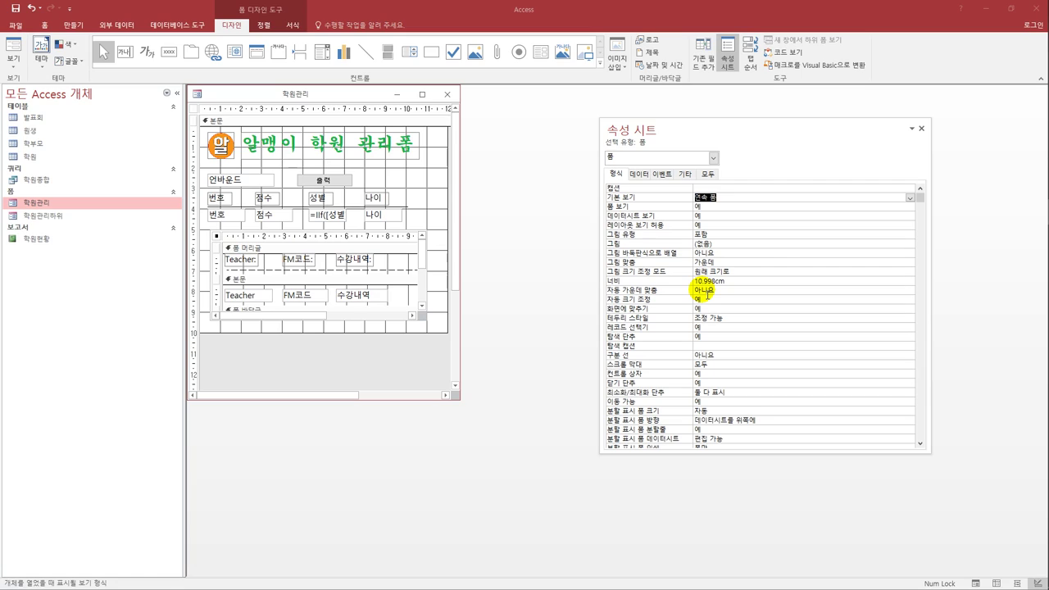
click(216, 238)
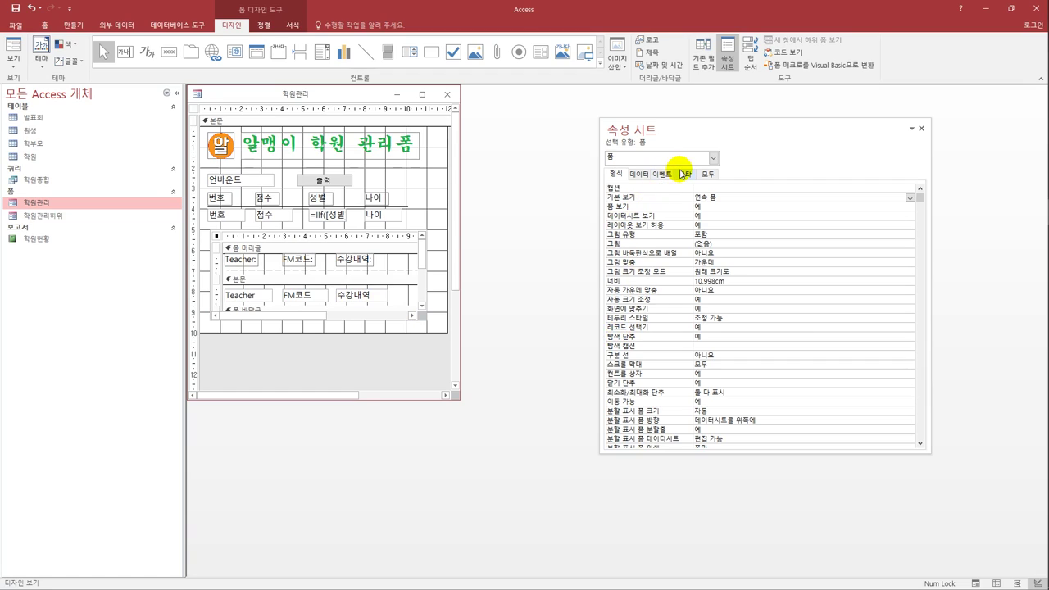
Set the 학원관리하위폼 subform control's Tab Stop to 아니요.
click(683, 174)
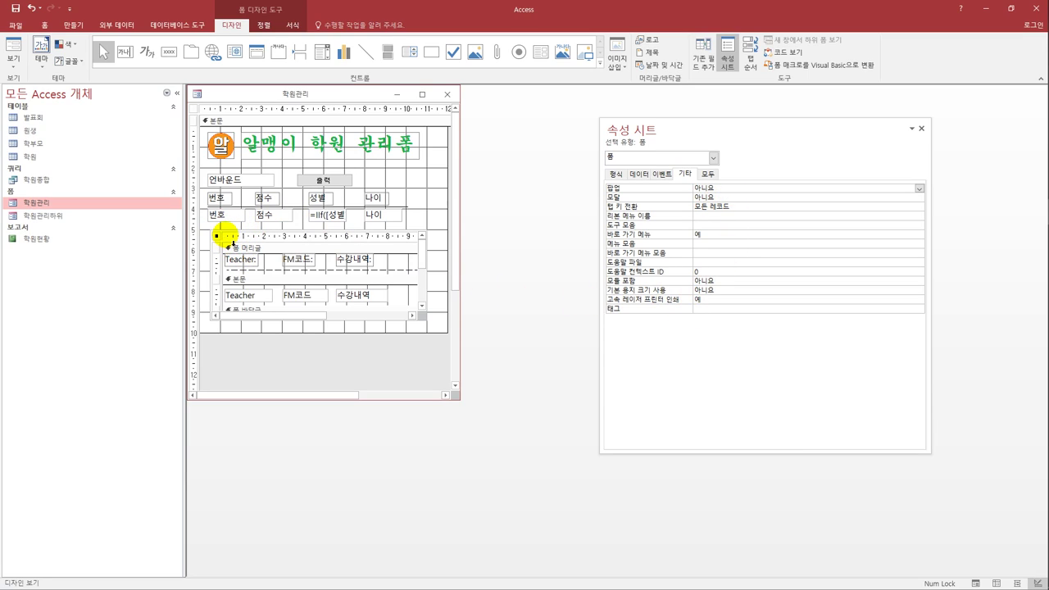
click(216, 235)
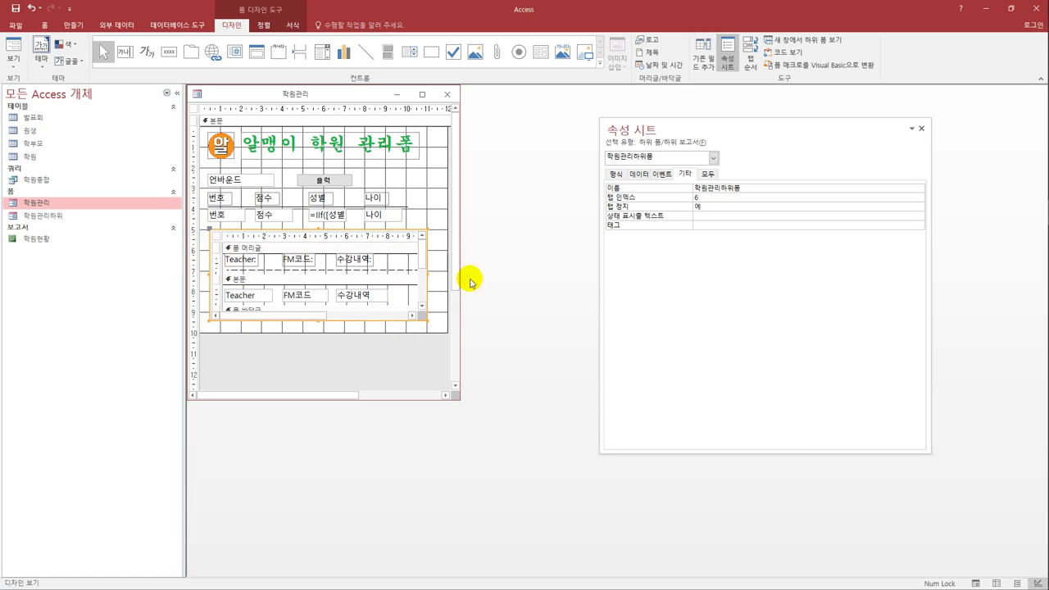
click(704, 208)
double_click(706, 207)
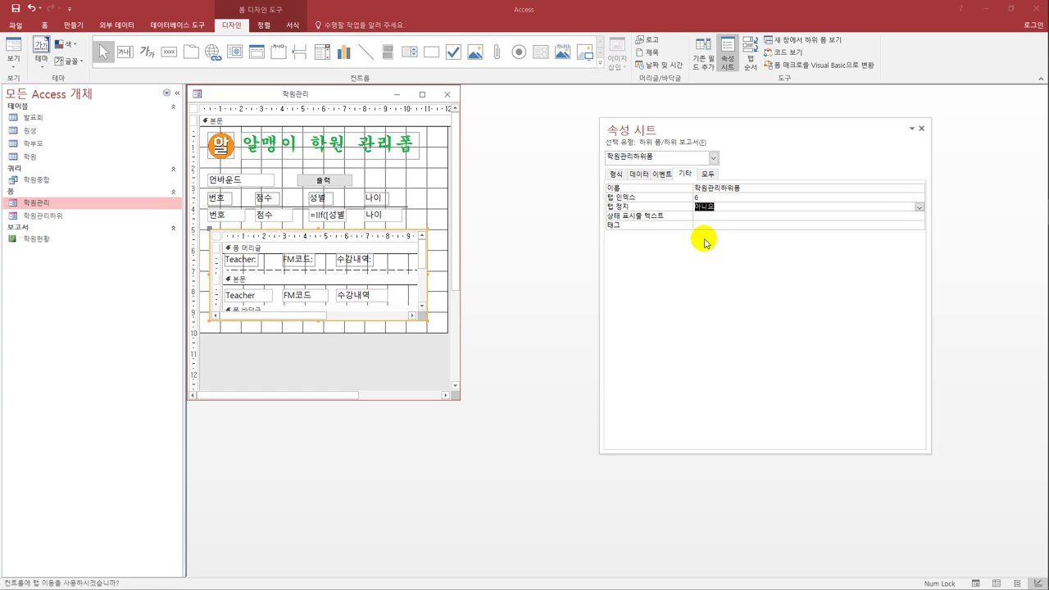
Set the footer's txt수강건수 Control Source to =Count(*) & "건".
click(423, 261)
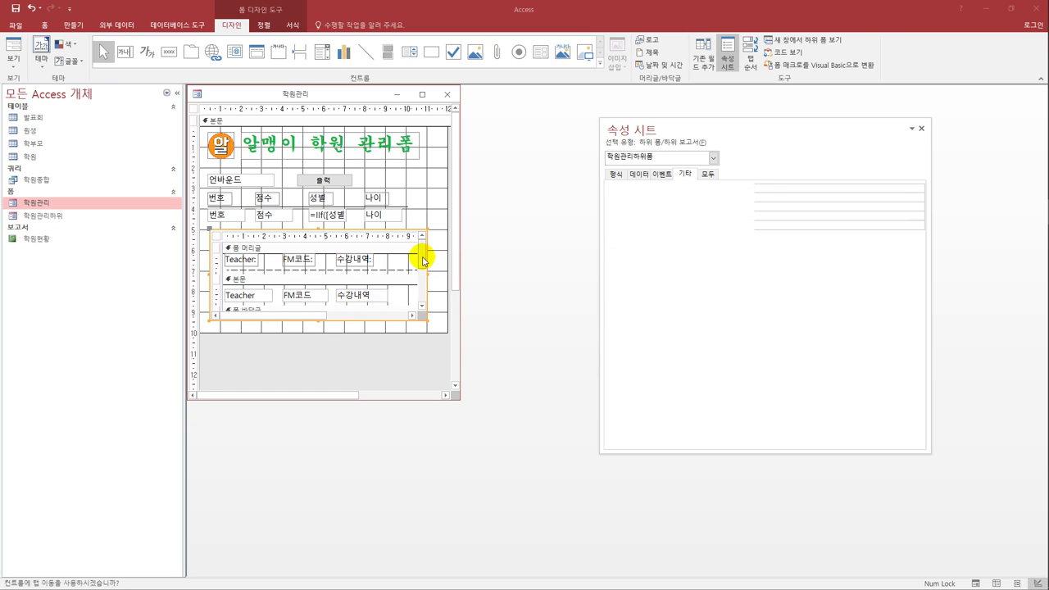
scroll(417, 276, down, 2)
click(375, 288)
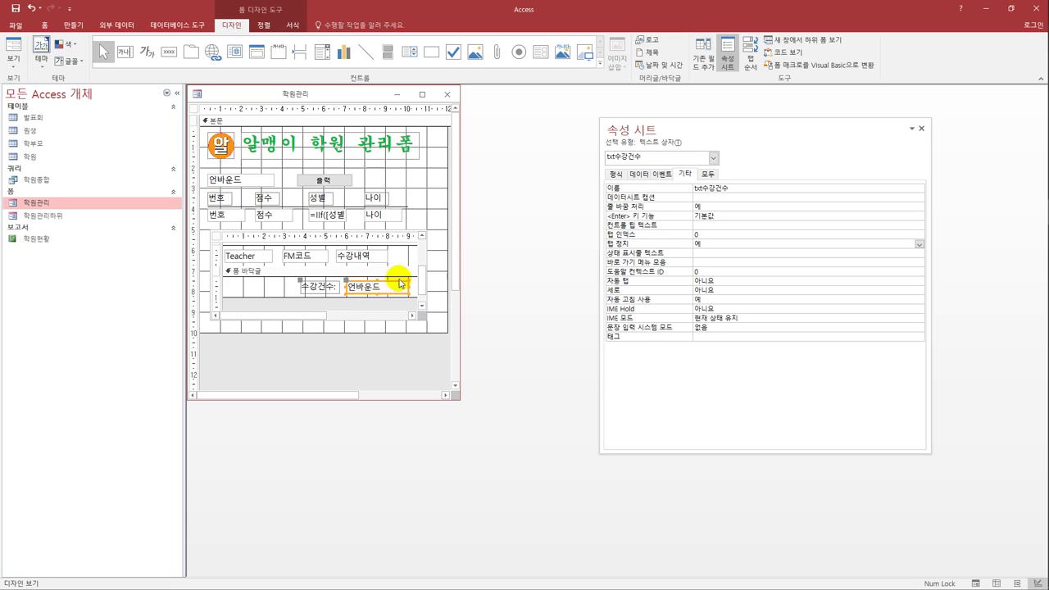
click(639, 174)
click(706, 187)
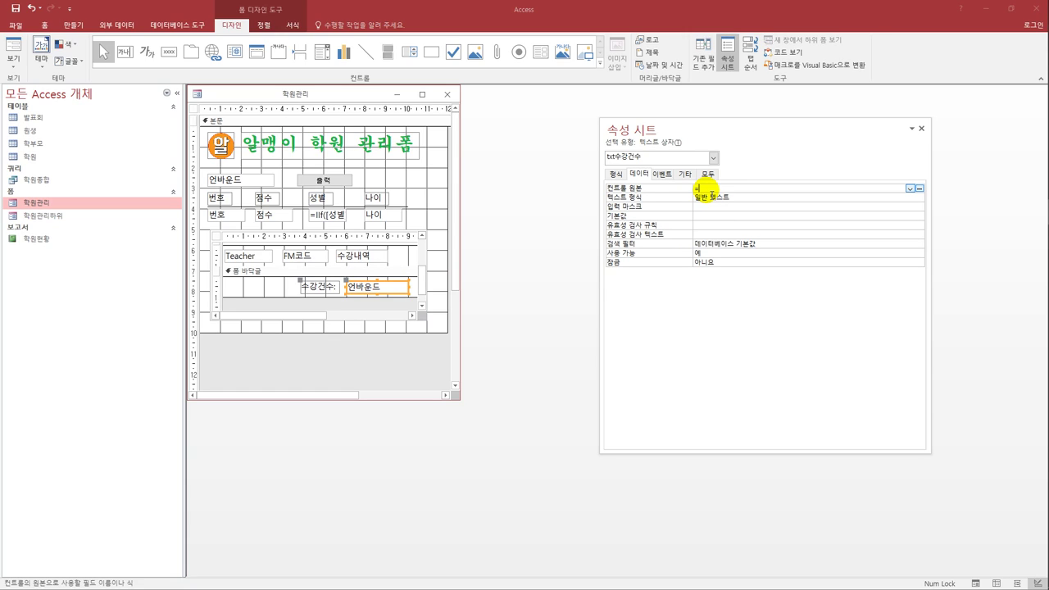
text(=count()
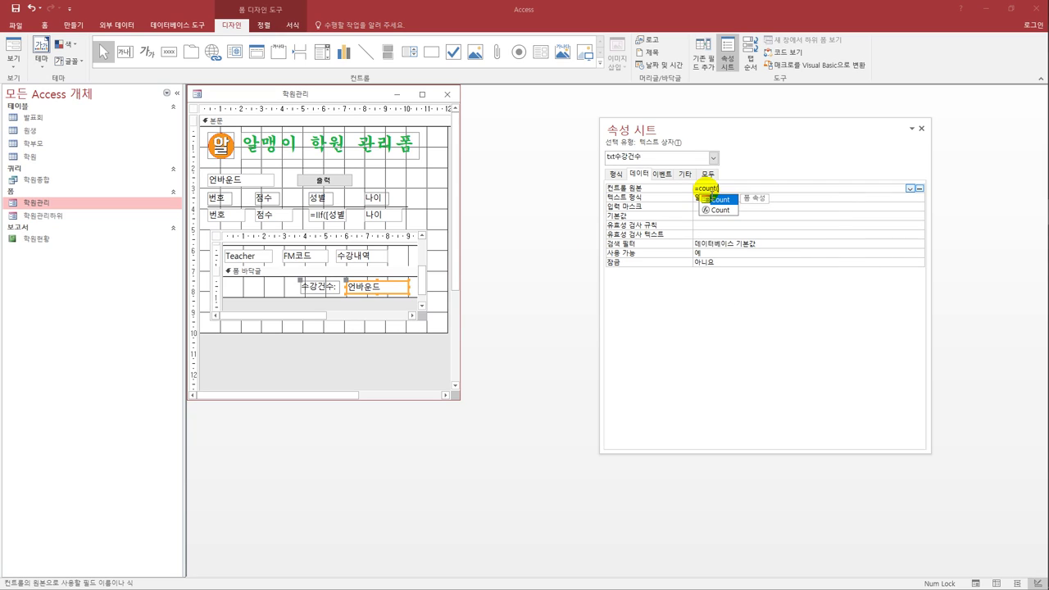
text(*) & )
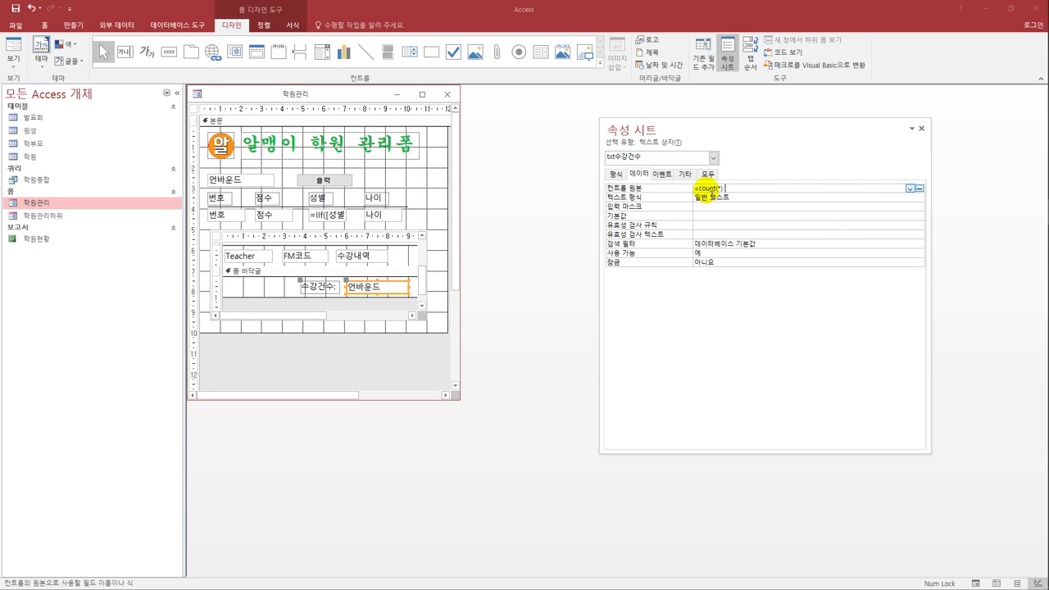
text("건")
key(Return)
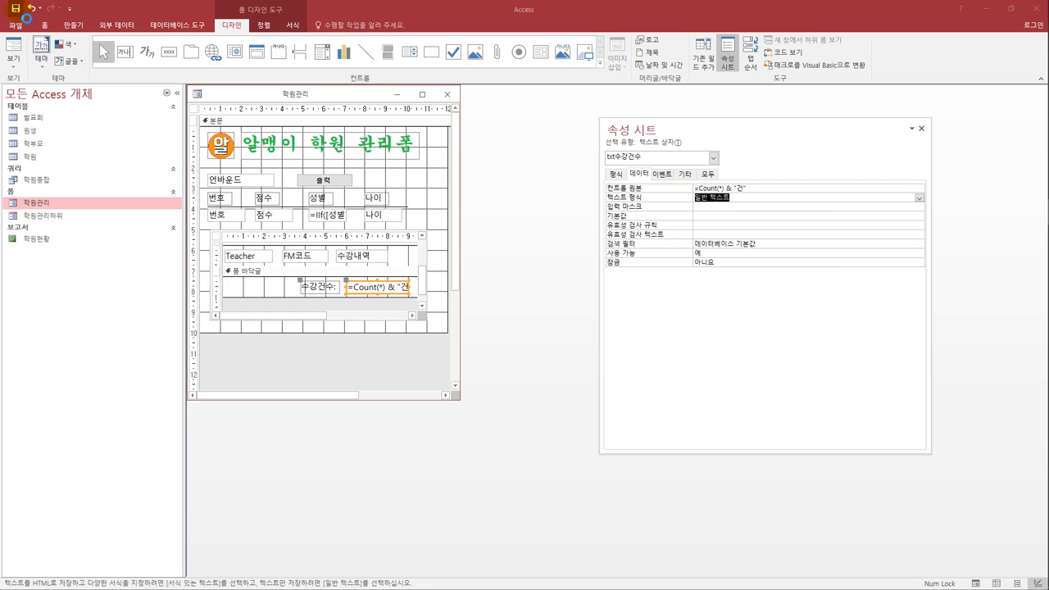
click(20, 52)
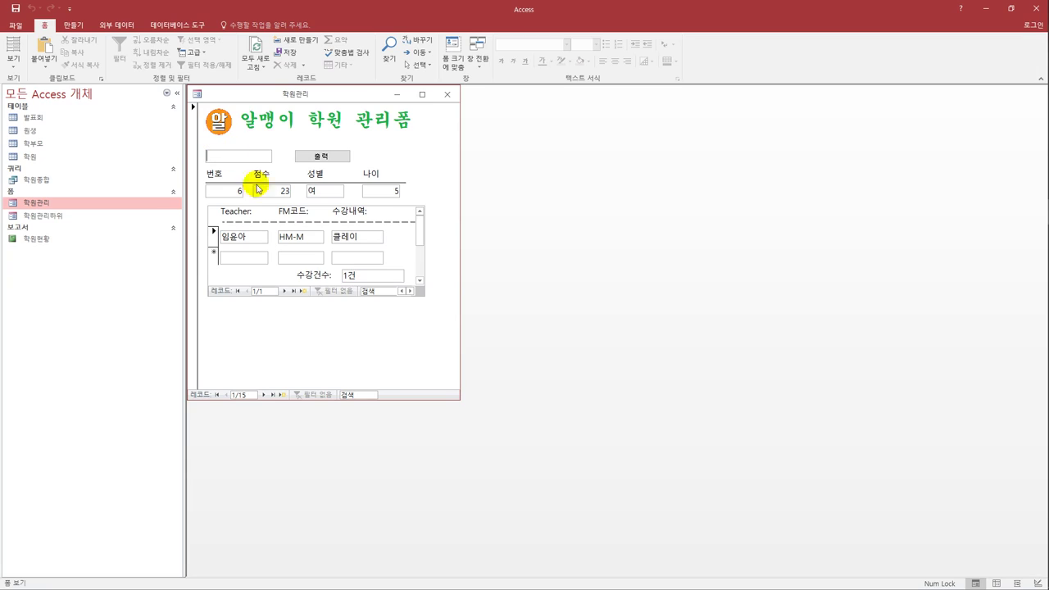
Close the form after confirming 1건, and reopen 학원관리 in design view.
click(446, 94)
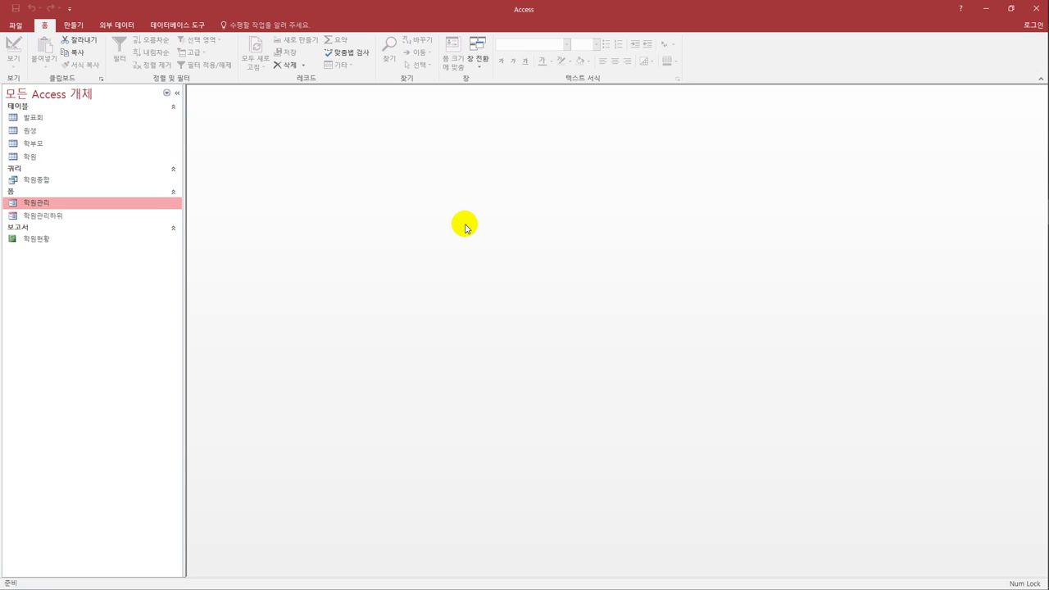
right_click(60, 202)
click(92, 238)
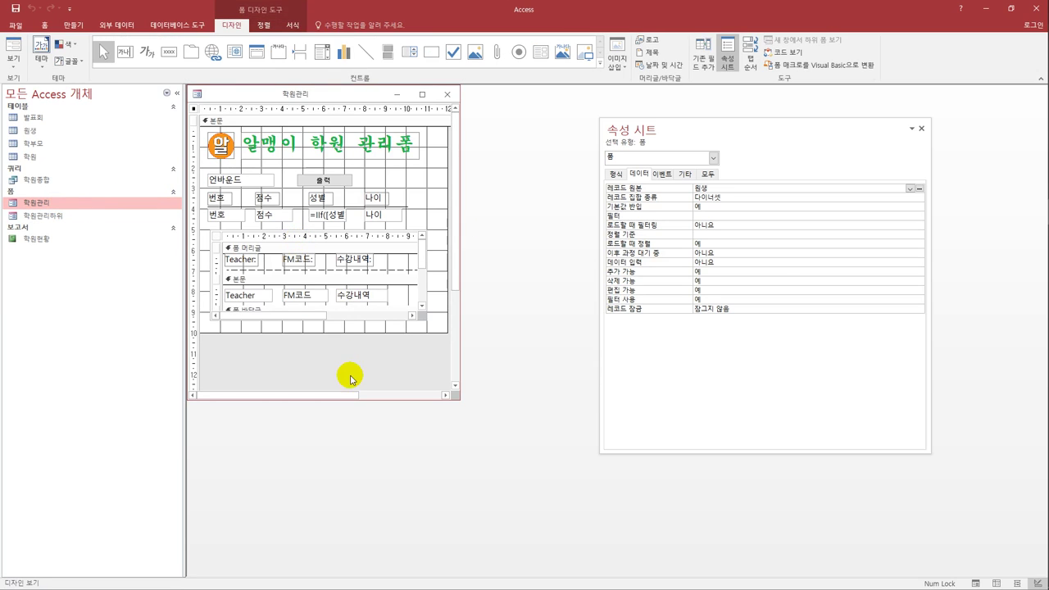
Change the unbound cmb조회 text box into a combo box.
click(251, 187)
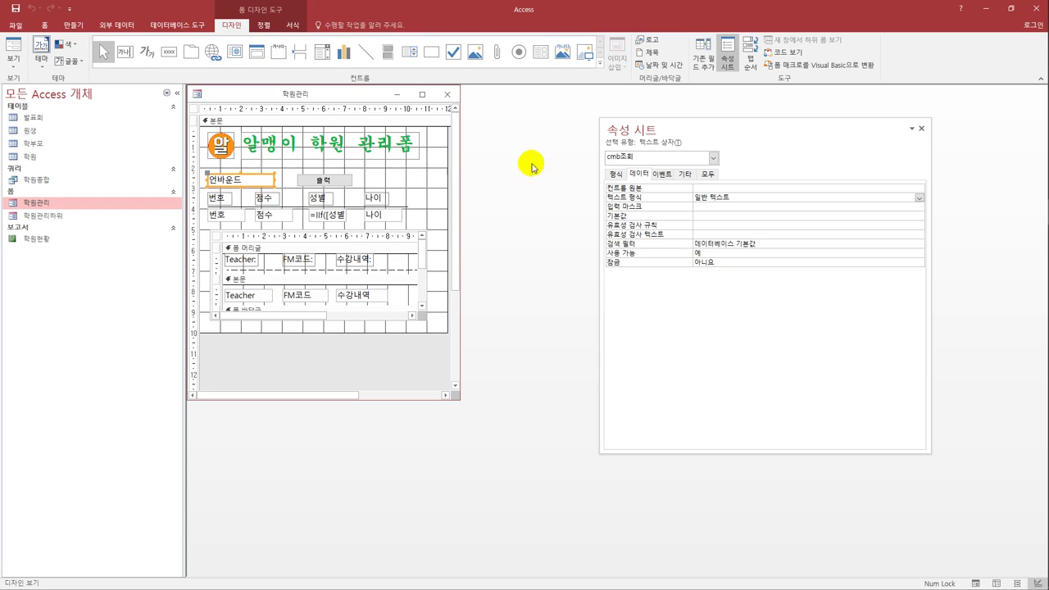
drag(649, 130, 537, 121)
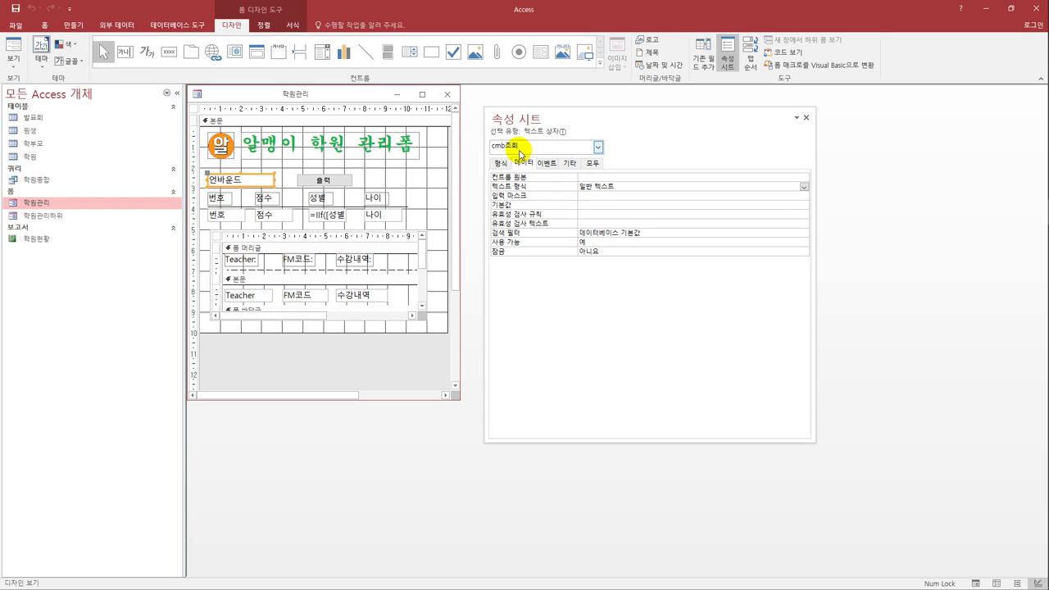
right_click(254, 175)
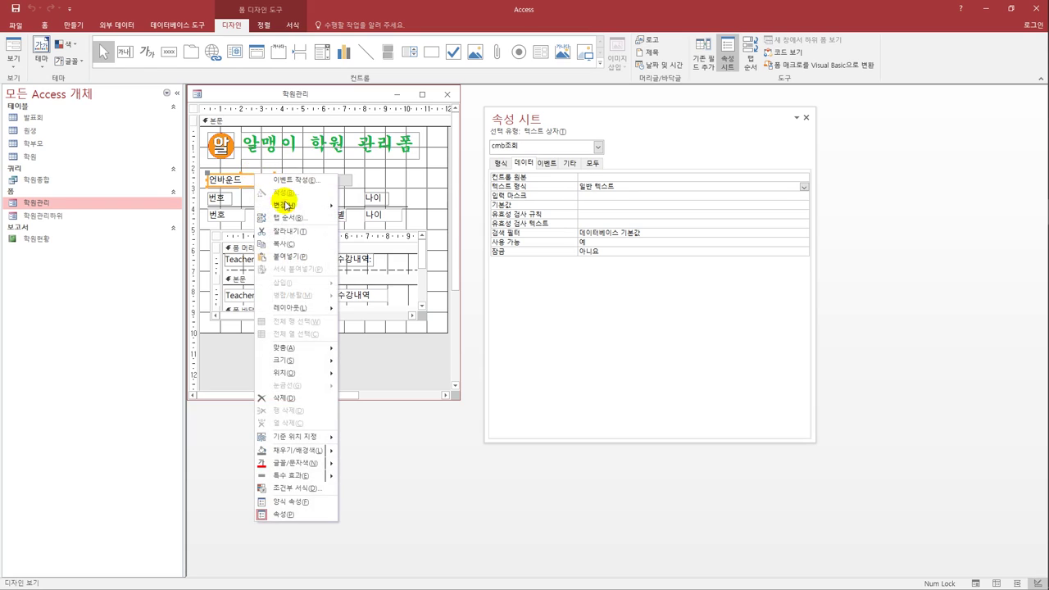
mouse_move(286, 205)
click(362, 245)
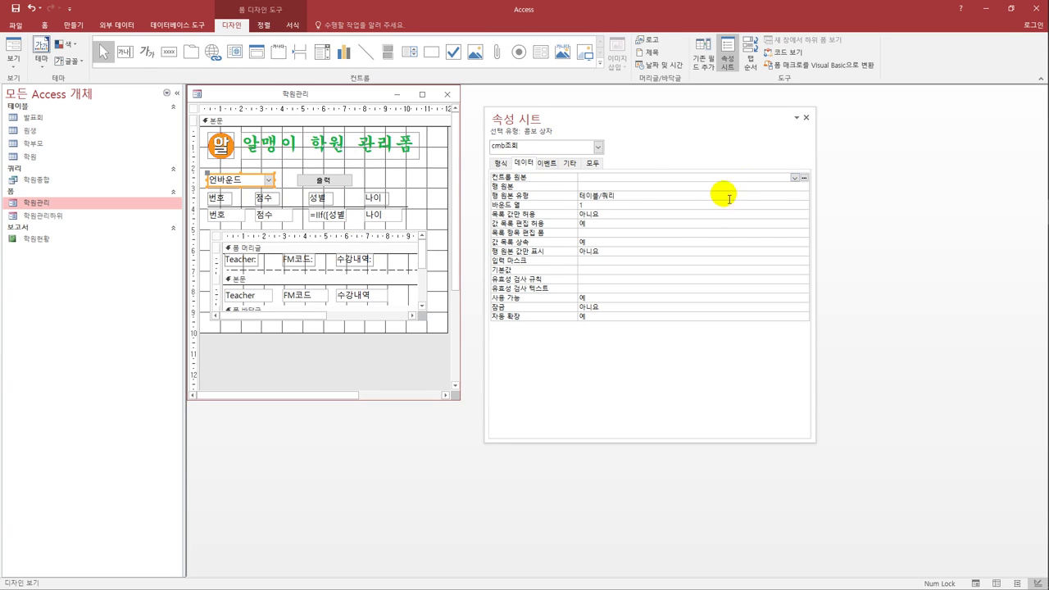
Build cmb조회's row source from the 원생 table's 원생코드 and 이름 fields and save it.
click(775, 187)
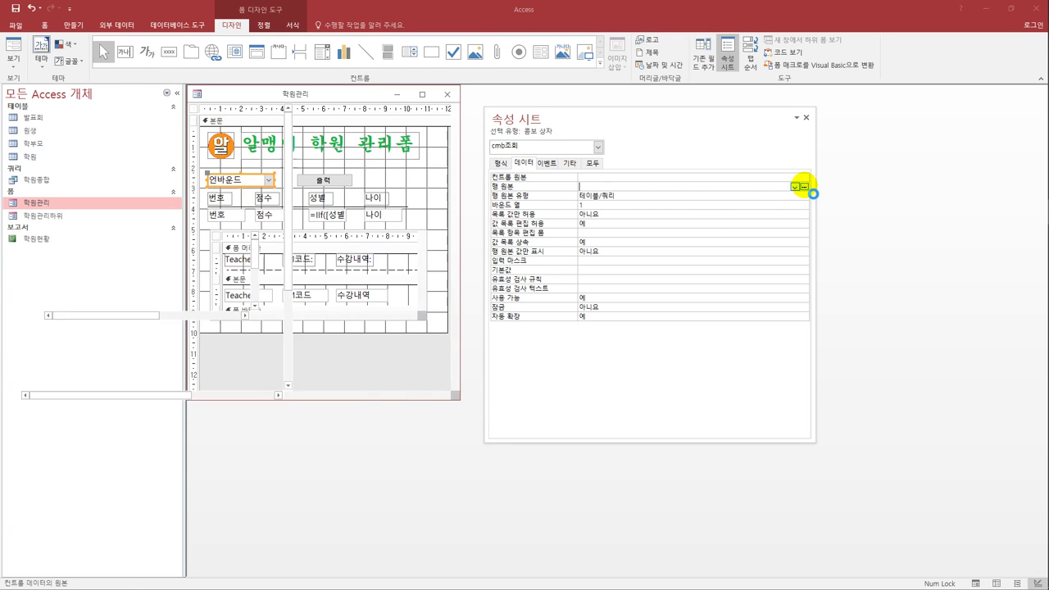
click(805, 187)
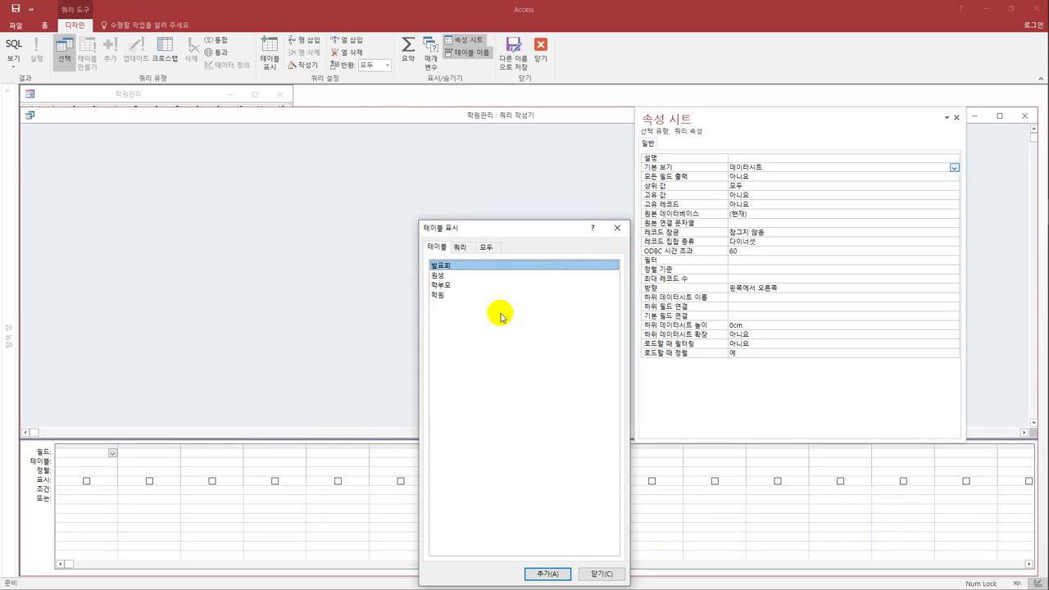
click(457, 276)
double_click(456, 276)
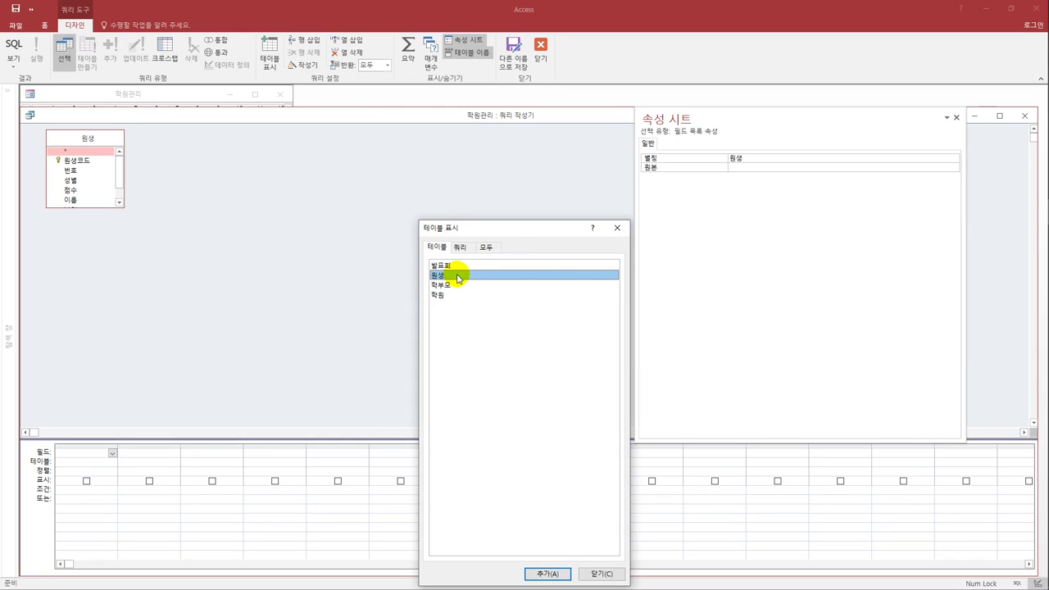
click(616, 228)
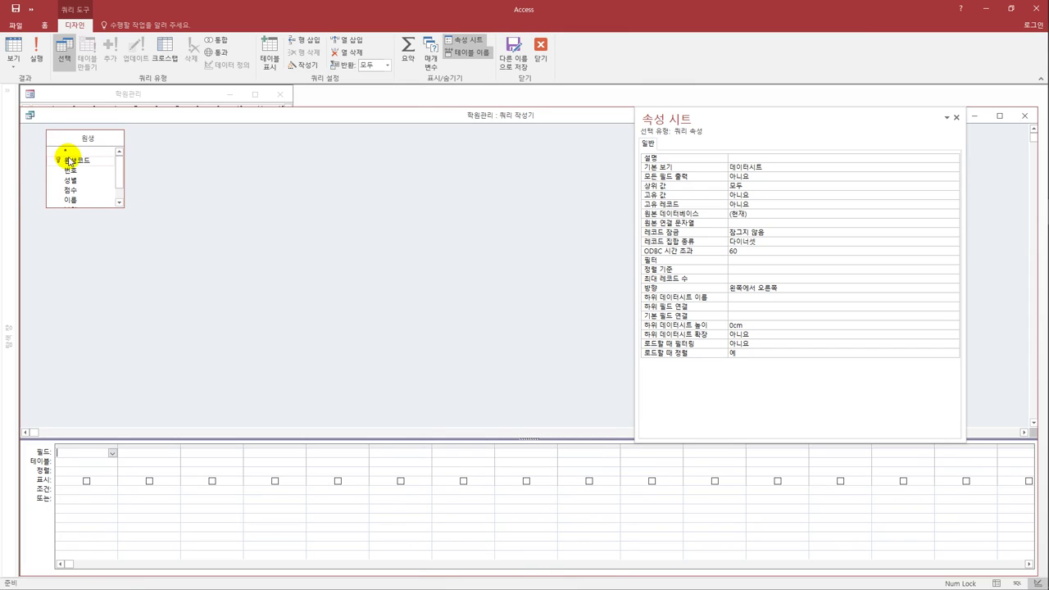
click(72, 161)
double_click(73, 161)
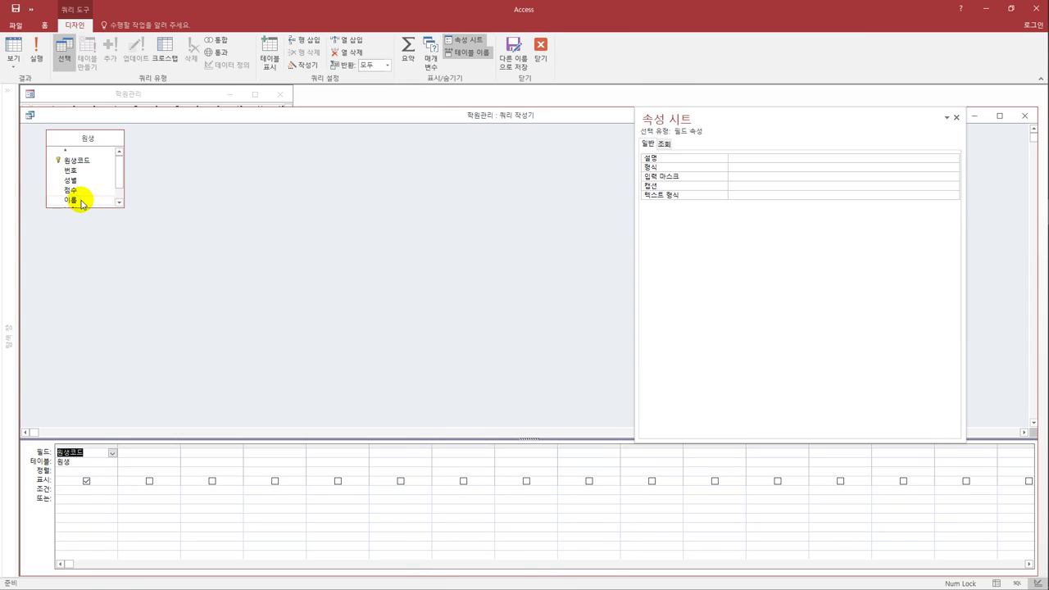
double_click(81, 201)
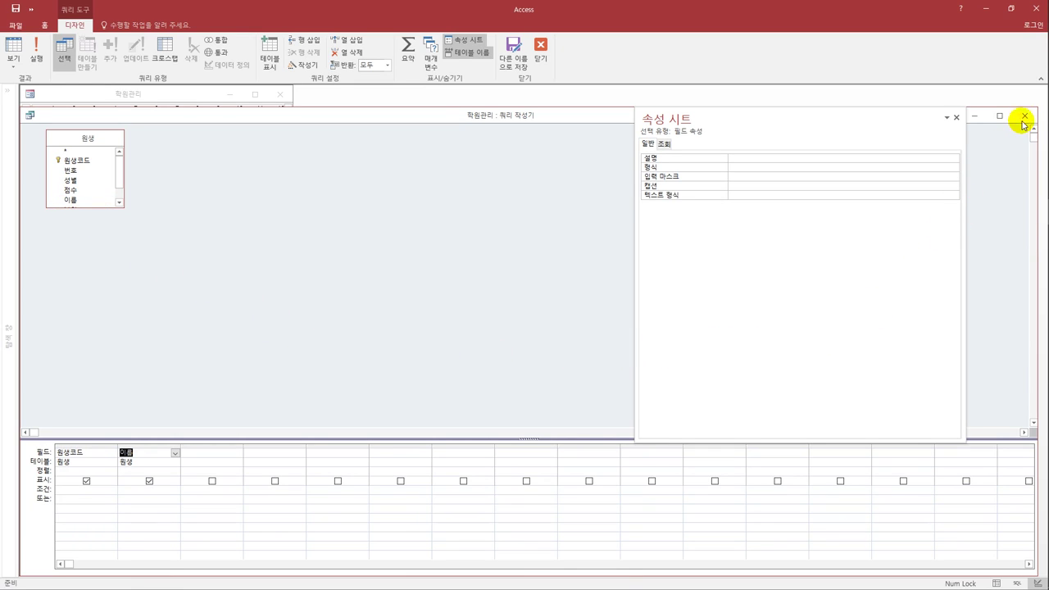
click(1024, 116)
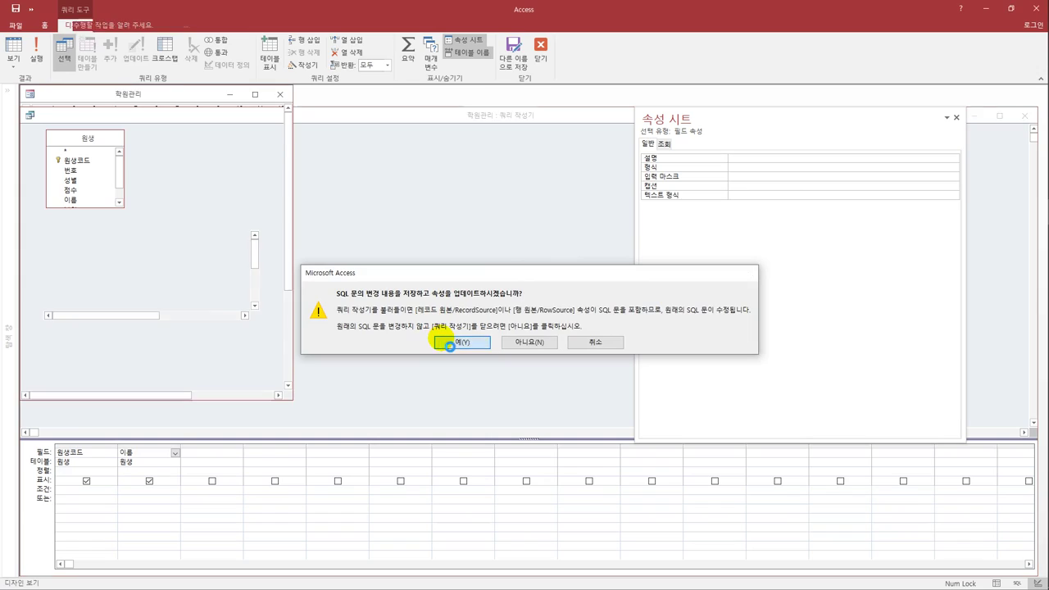
click(443, 342)
drag(693, 121, 575, 123)
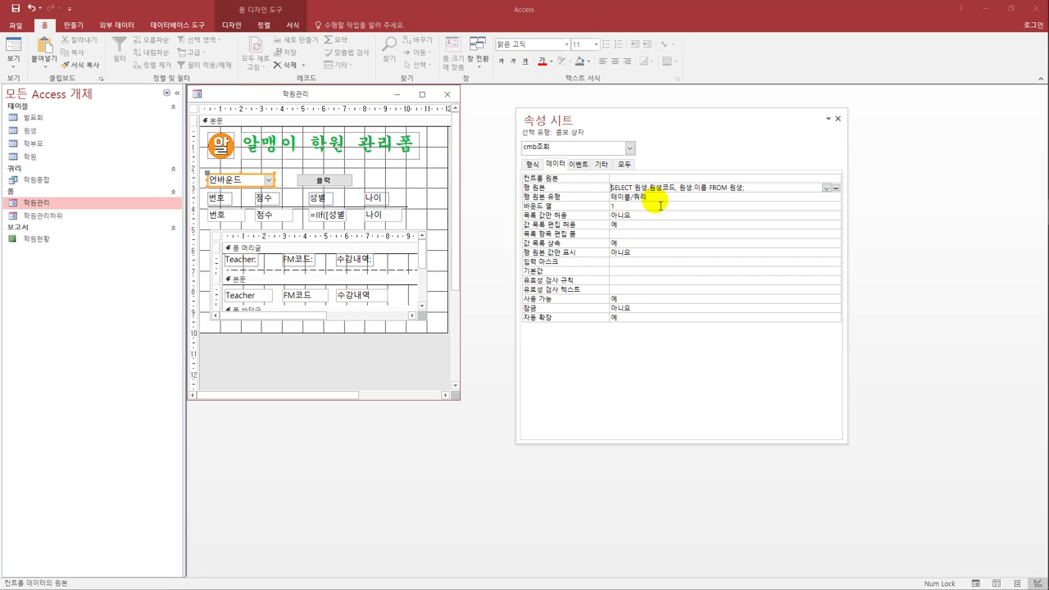
Give the combo box 2 columns, column heads on, and 2cm;2cm column widths.
click(634, 205)
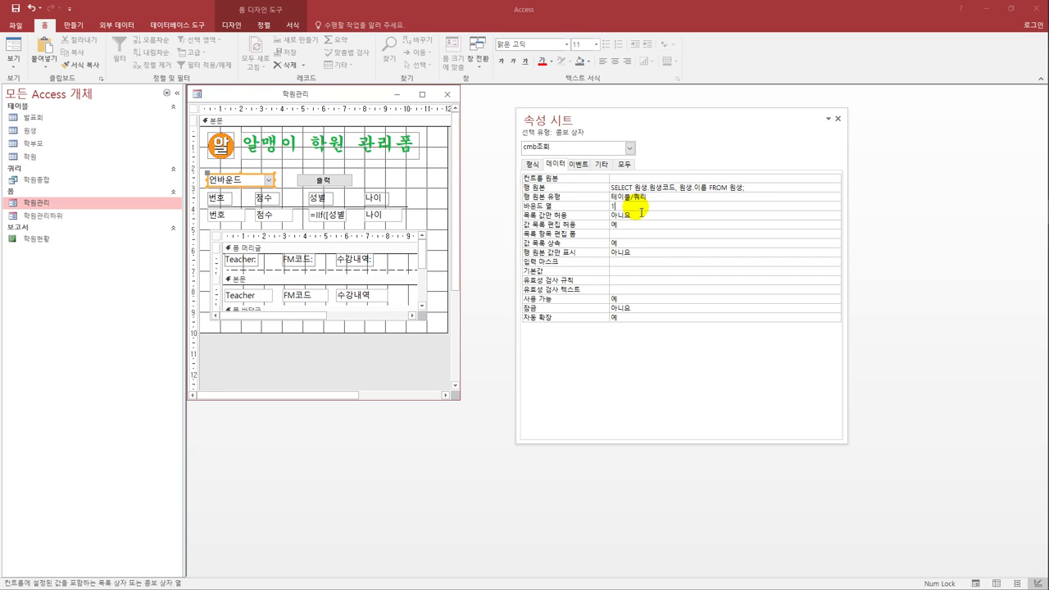
click(531, 163)
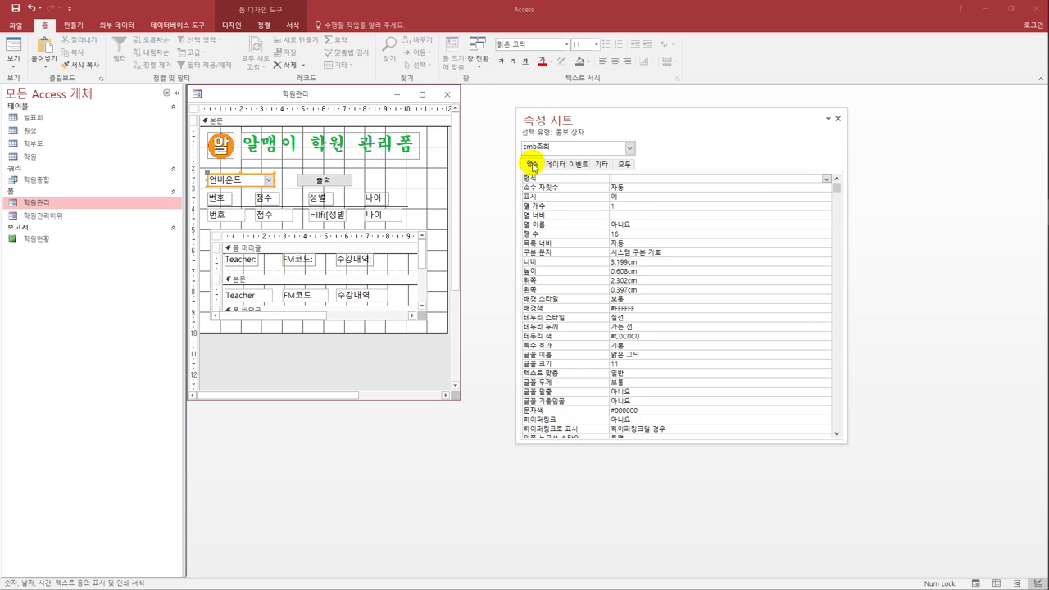
click(606, 207)
key(BackSpace)
text(2)
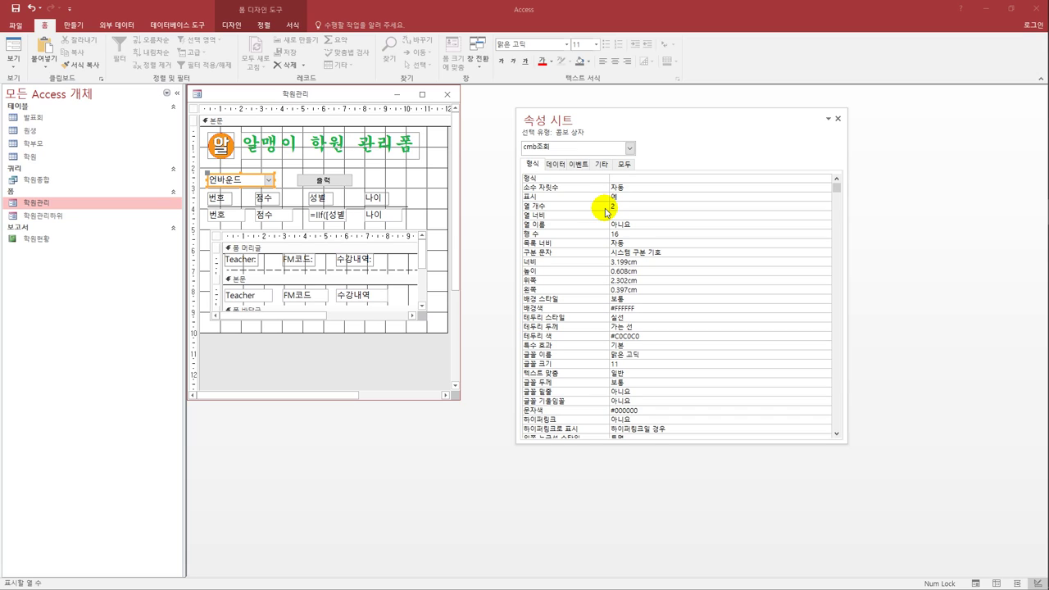
click(638, 225)
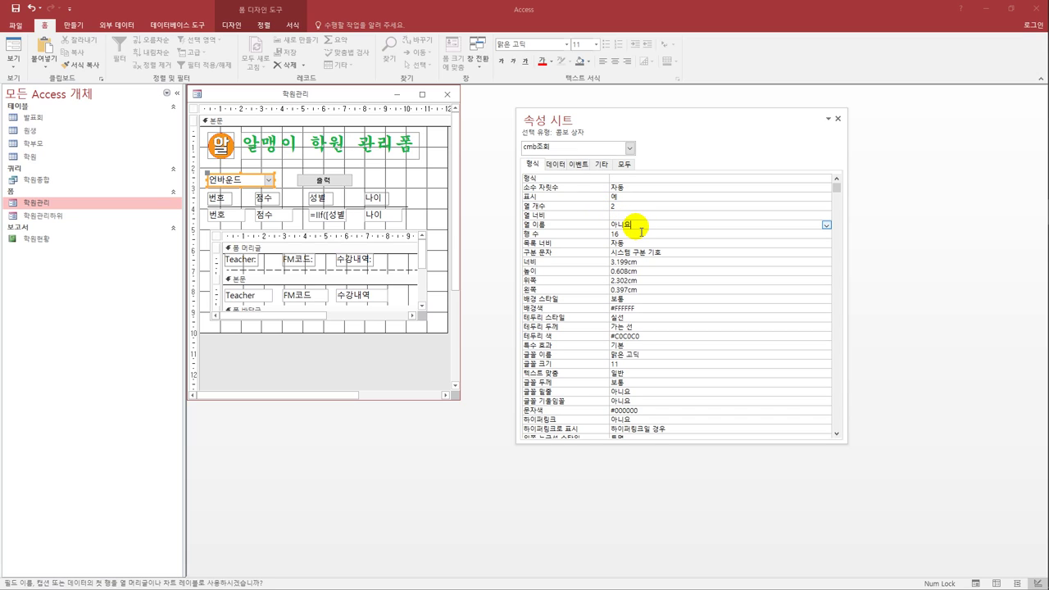
double_click(638, 226)
click(625, 216)
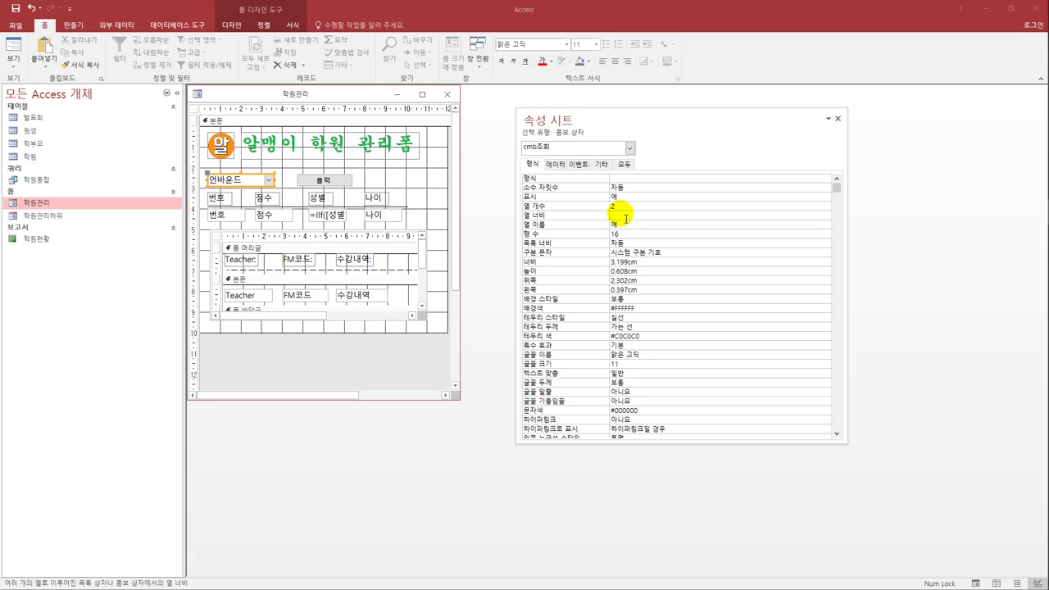
text(2.2)
click(636, 243)
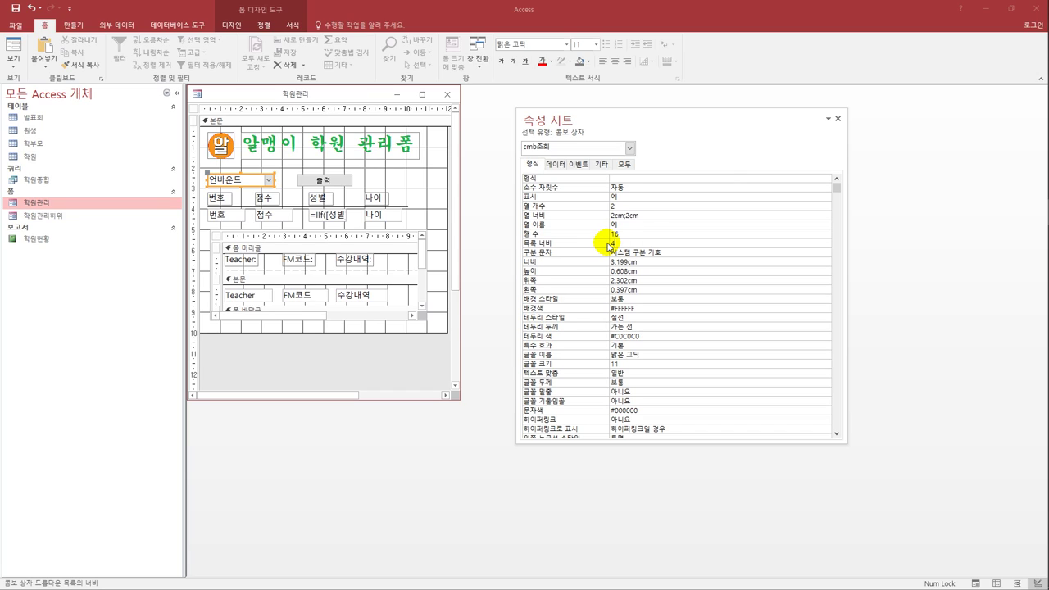
Set 목록 값만 허용 to 예 and save the 학원관리 form.
click(555, 164)
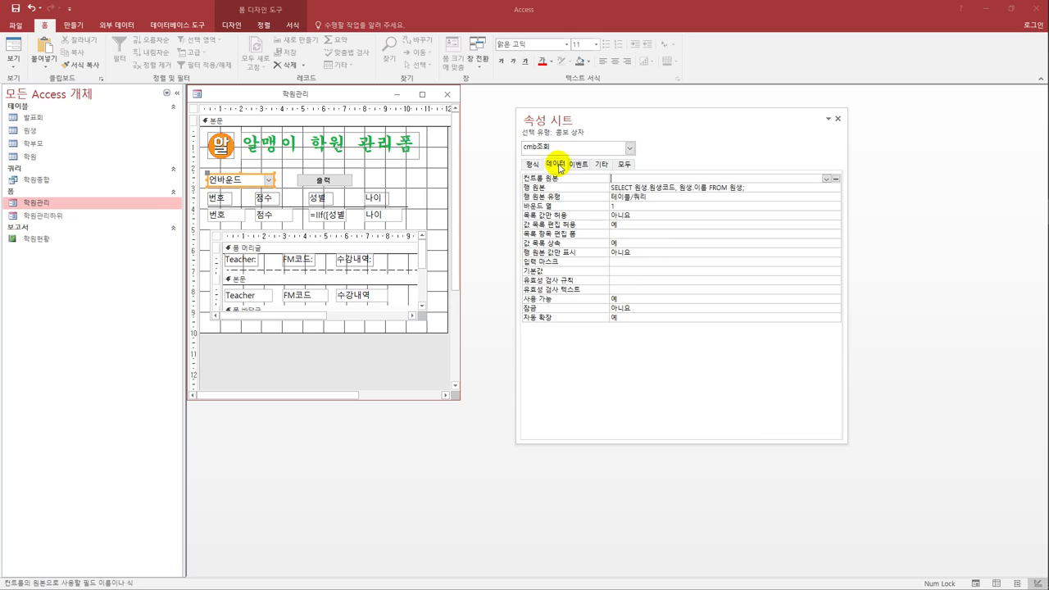
double_click(631, 217)
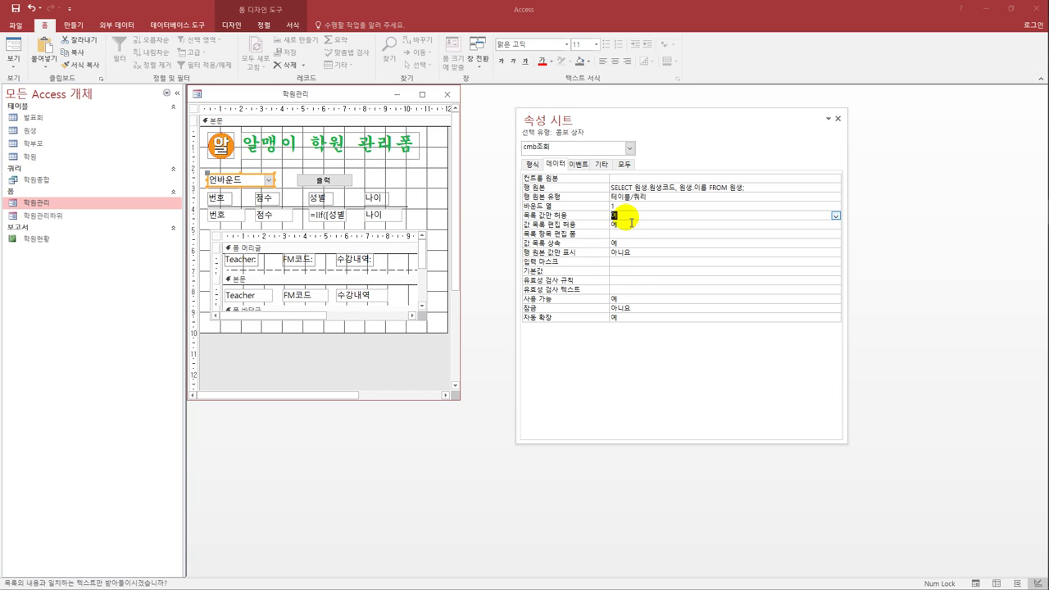
click(15, 8)
In form view, drop down cmb조회's 원생코드 and 이름 list, then switch back to design view.
click(12, 45)
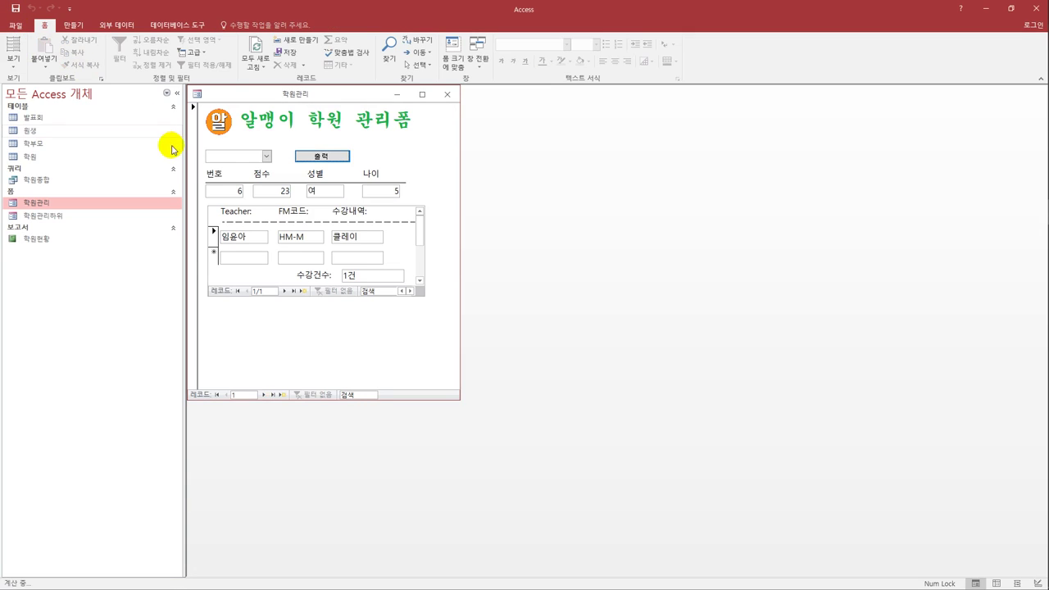
click(265, 156)
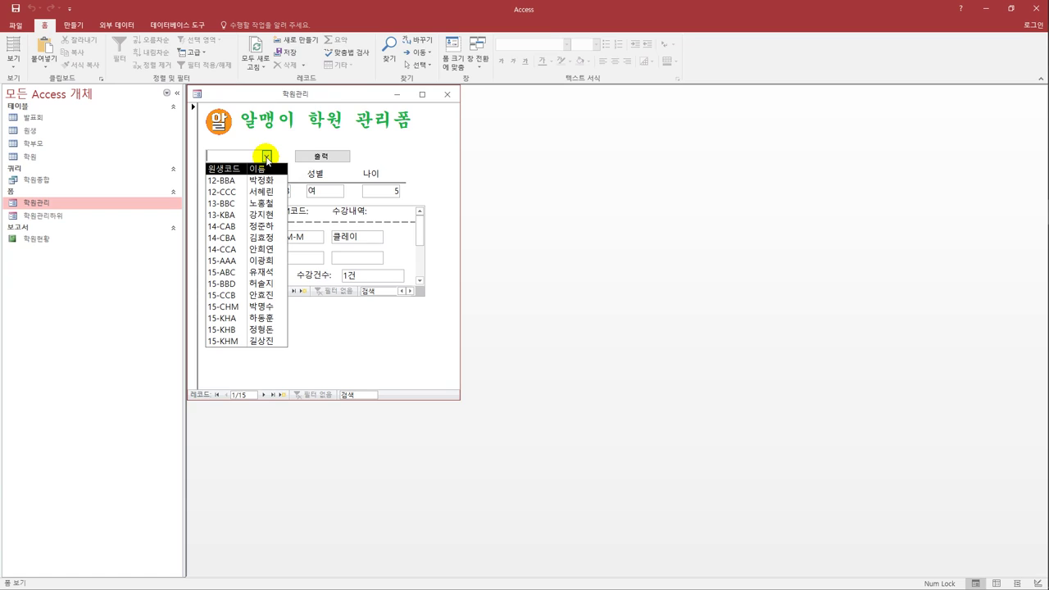
click(12, 66)
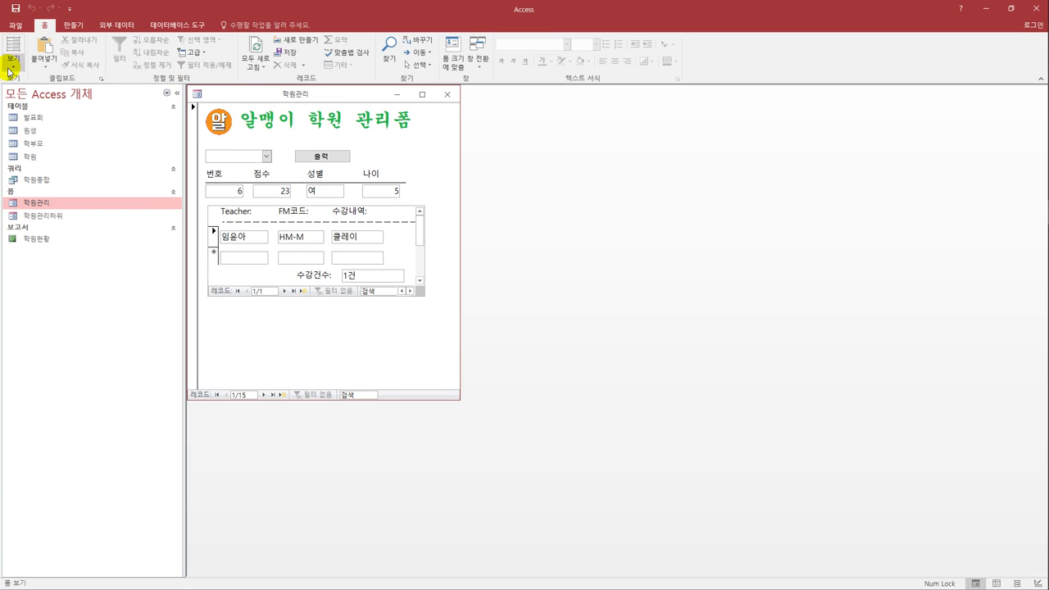
click(37, 155)
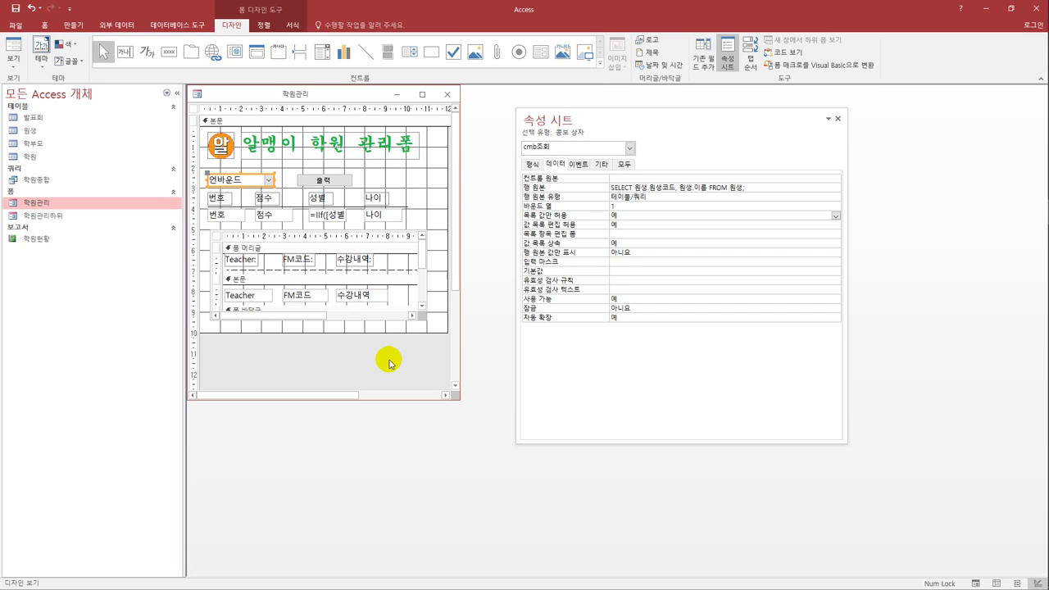
Add a button right of 출력 that closes the form, shows the 정지 picture, and is named cmd닫기.
click(169, 52)
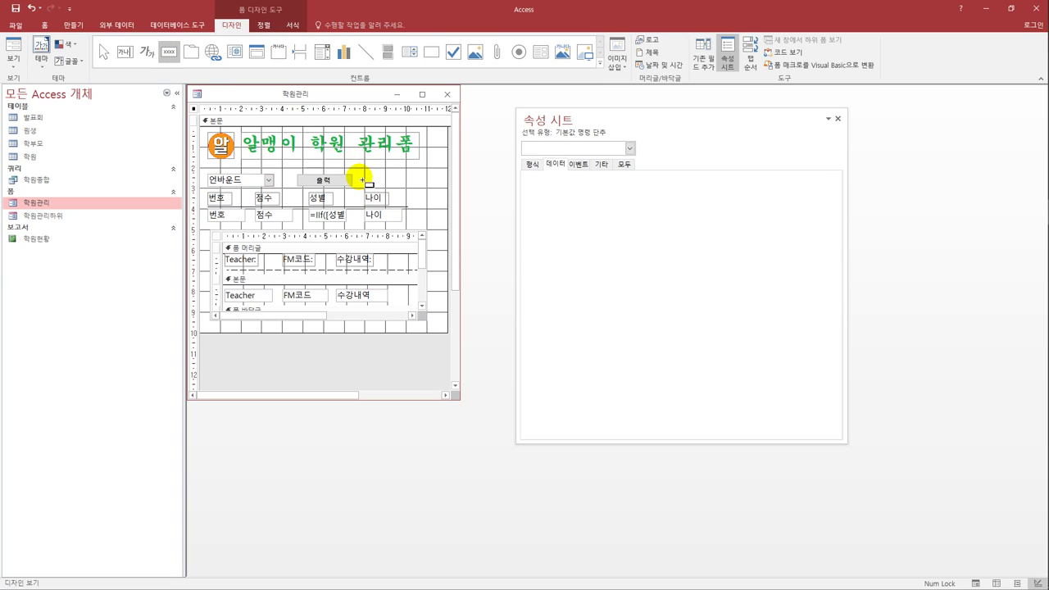
drag(363, 176, 382, 189)
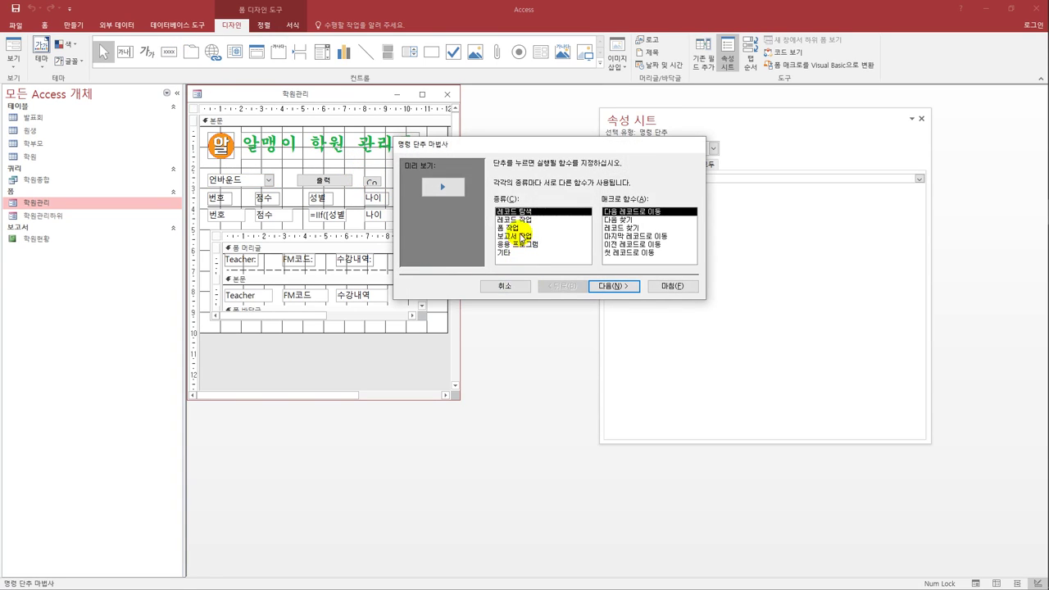
click(519, 229)
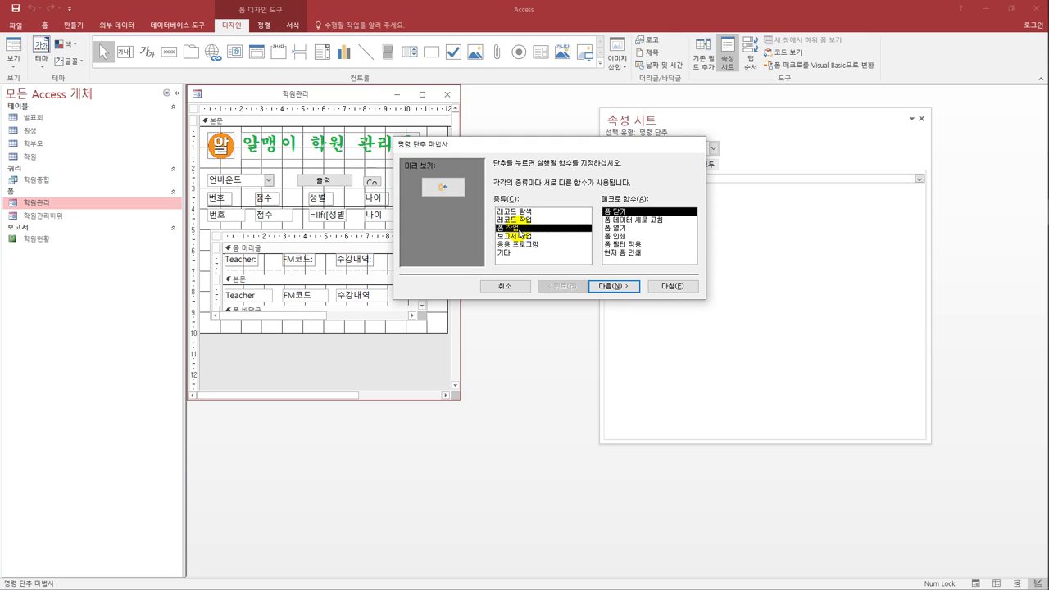
click(622, 212)
click(627, 292)
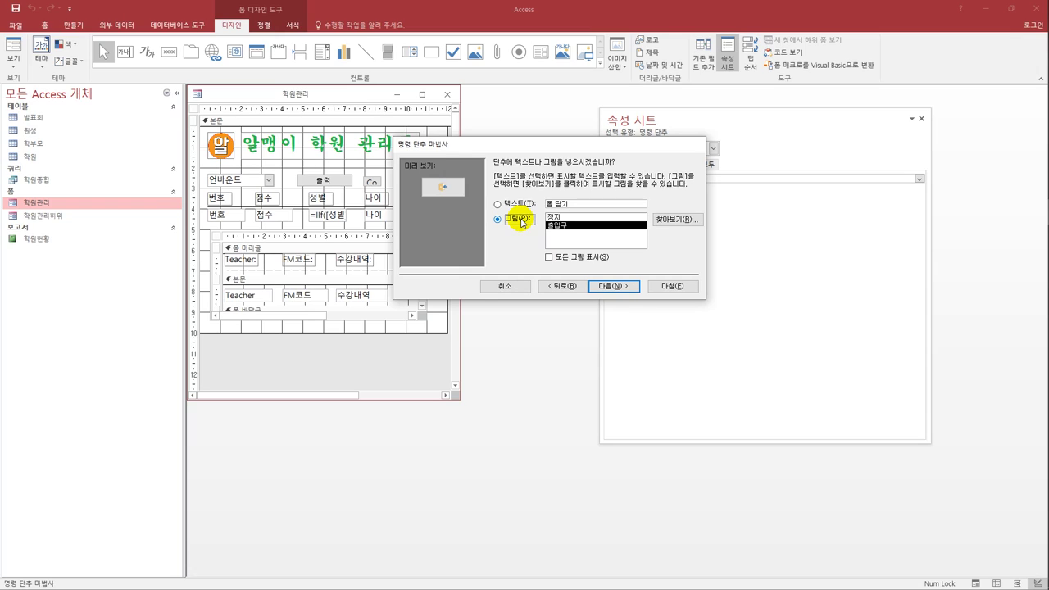
click(567, 217)
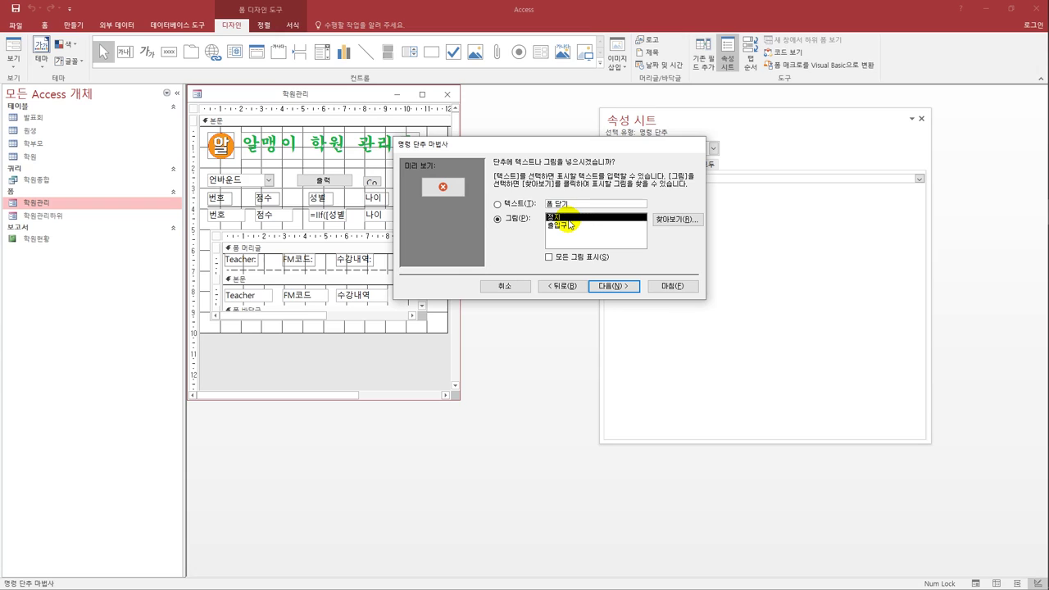
click(607, 286)
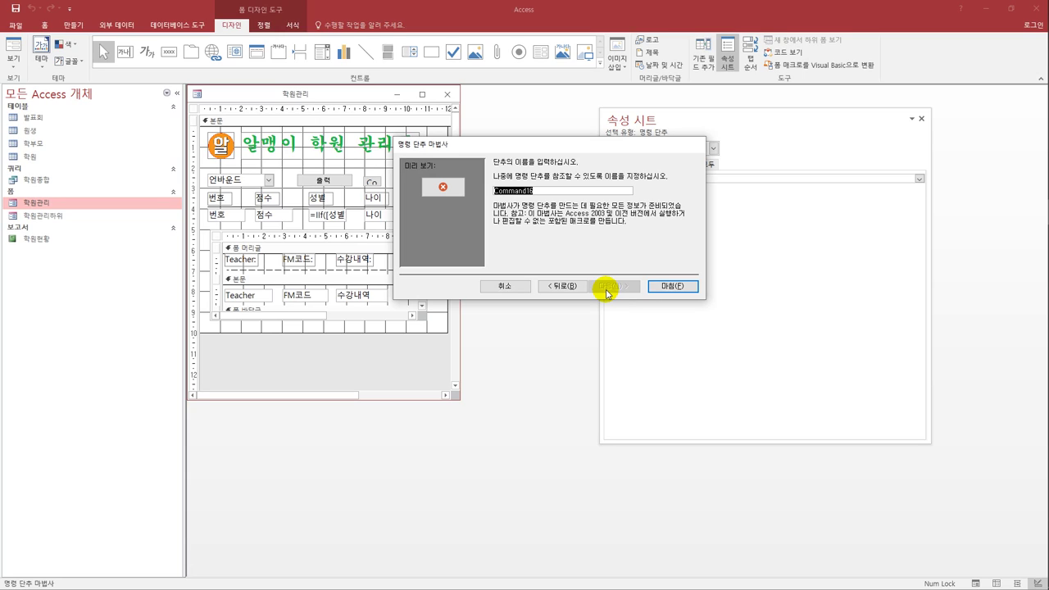
text(cmd닫기)
Finish the close button, resize it, and set its caption to 폼닫기.
click(662, 287)
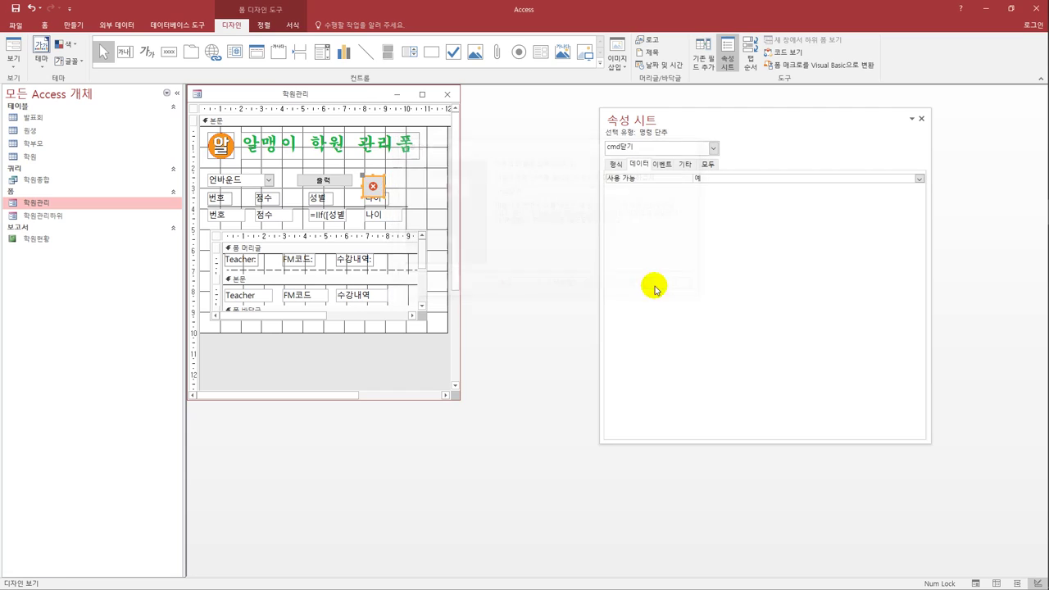
drag(383, 197, 374, 181)
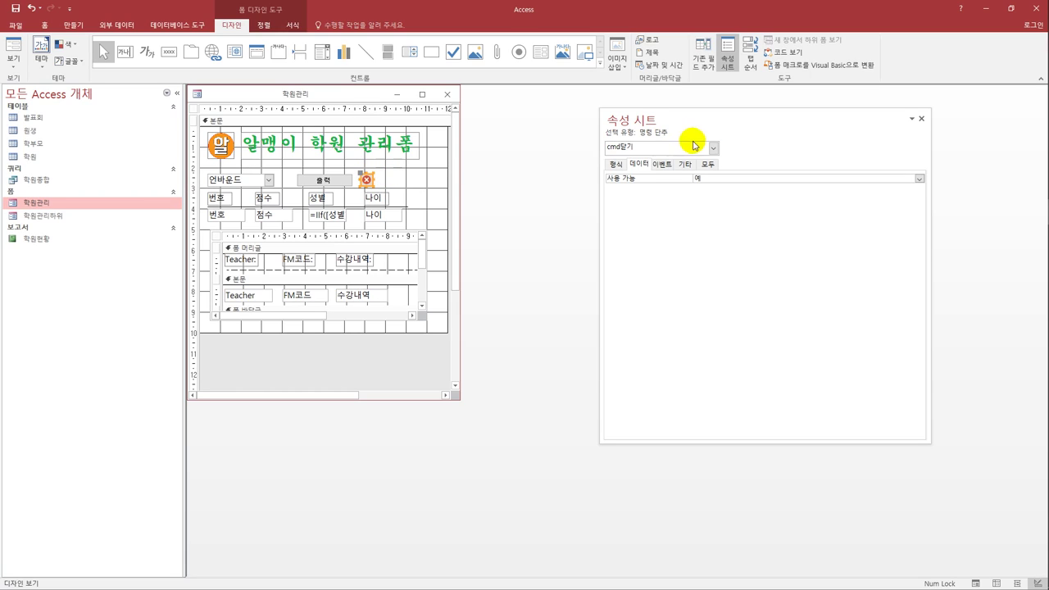
drag(664, 131, 634, 131)
click(676, 166)
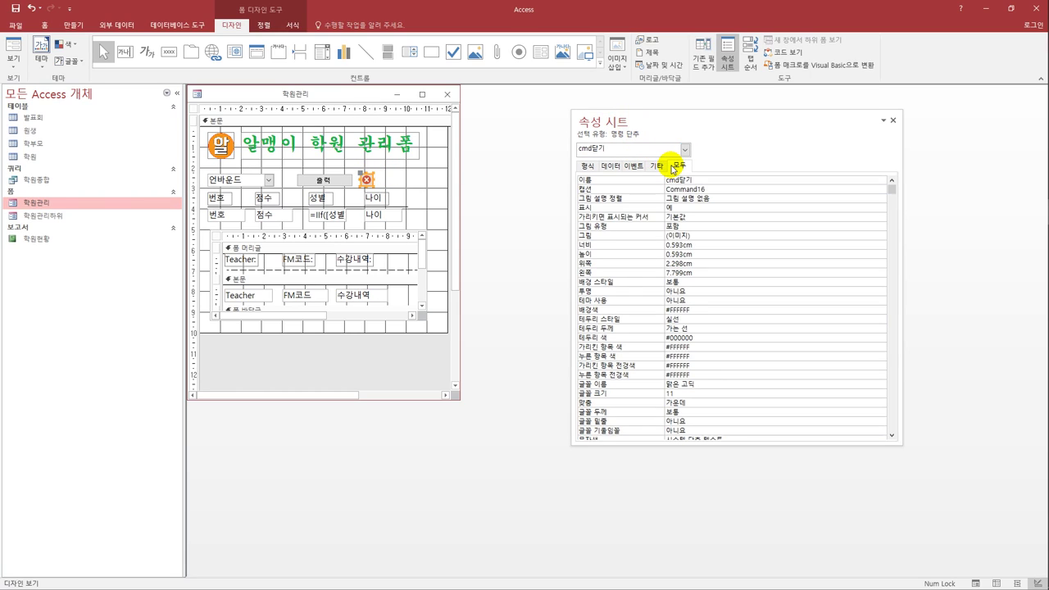
click(647, 190)
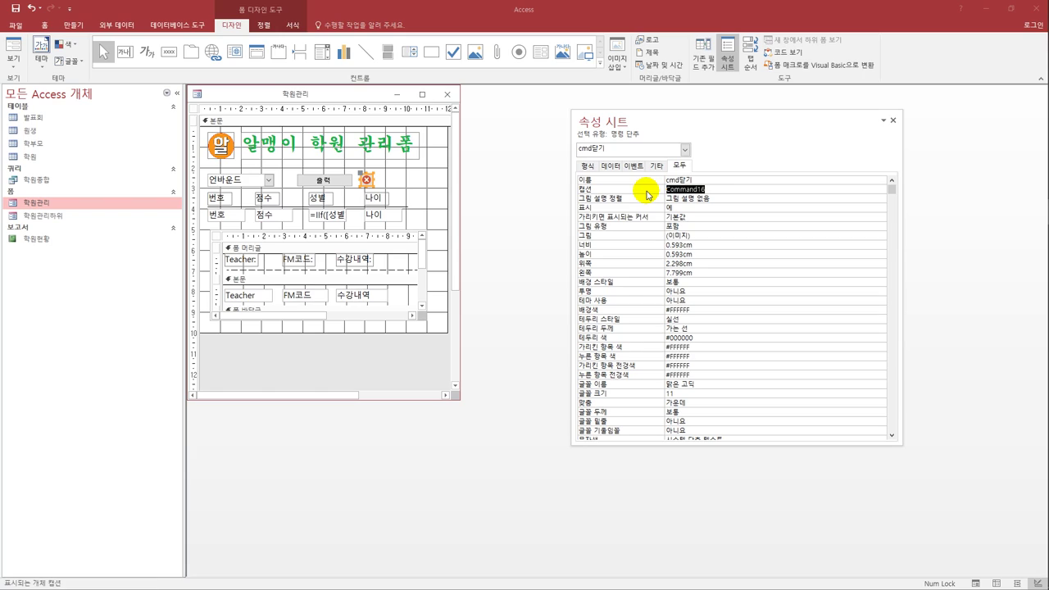
text(폼닫기)
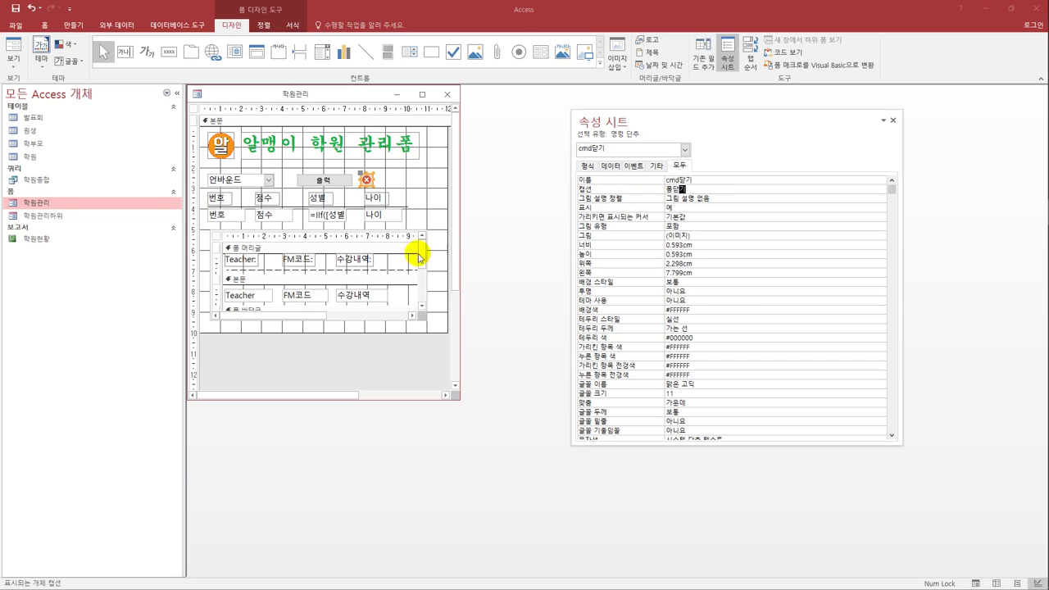
Save and close the 학원관리 form, selecting the 학원현황 report in the navigation pane.
click(14, 14)
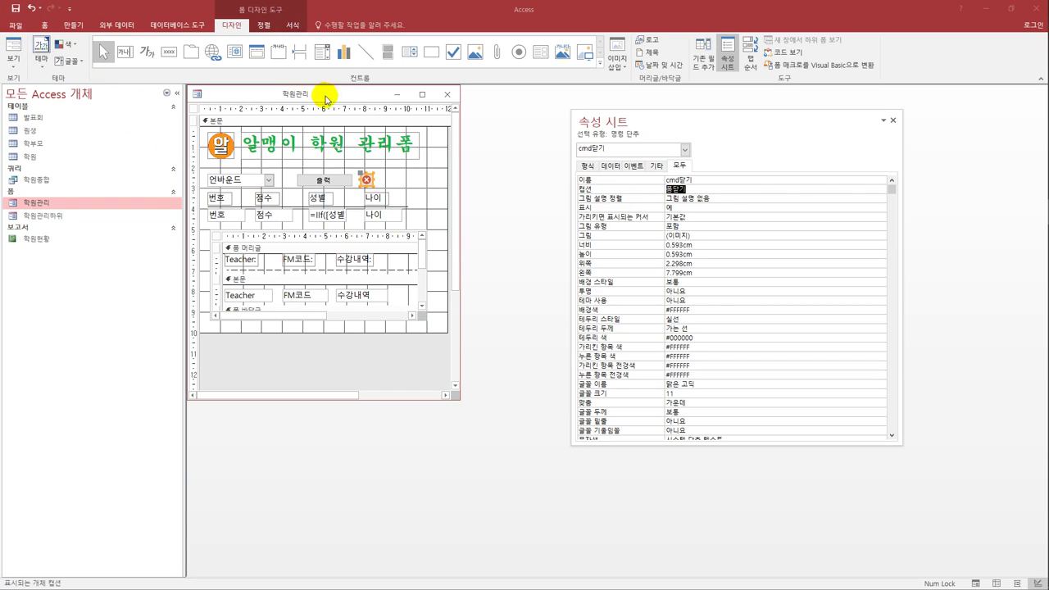
click(446, 94)
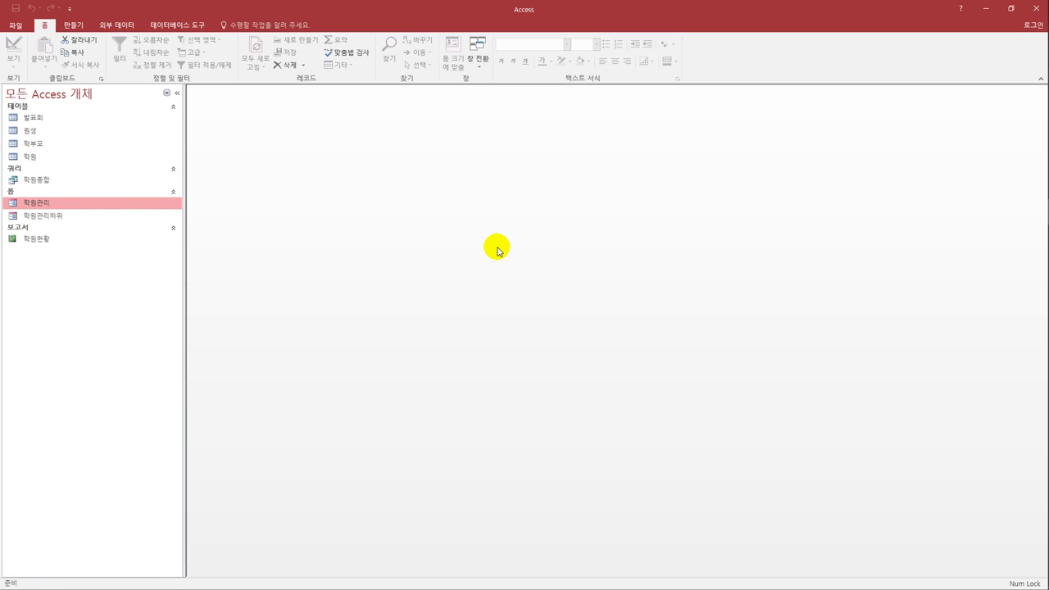
click(64, 239)
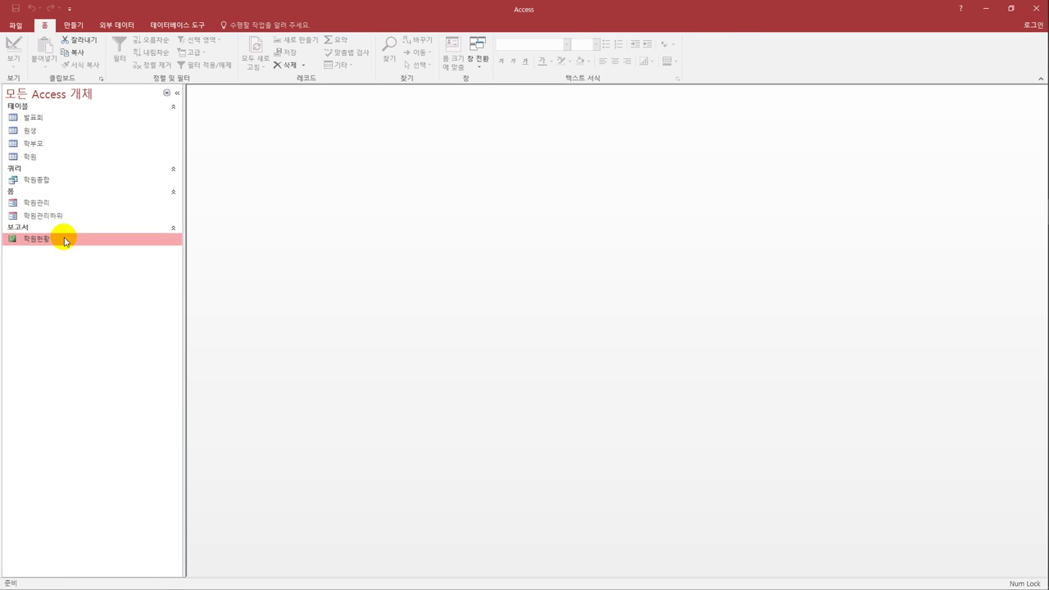
Open the 학원현황 report in design view and select the 원생코드 header text box.
right_click(65, 239)
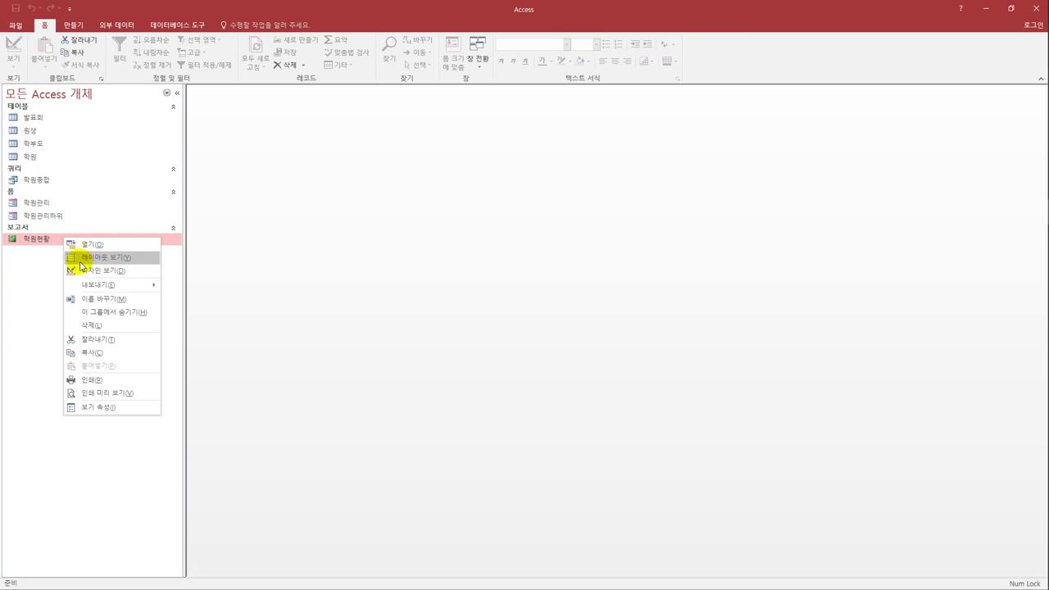
click(78, 269)
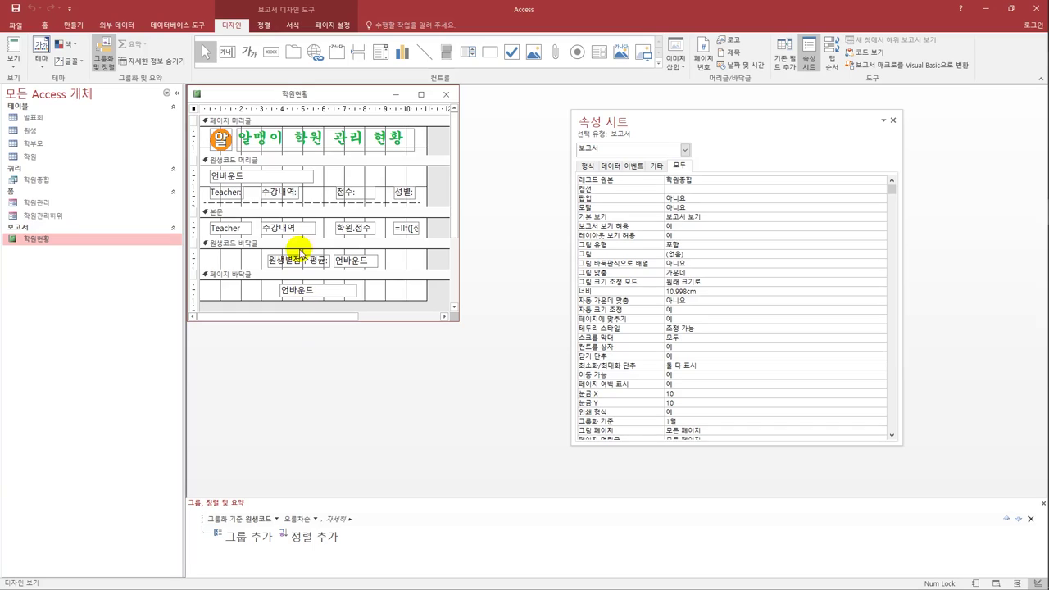
click(300, 177)
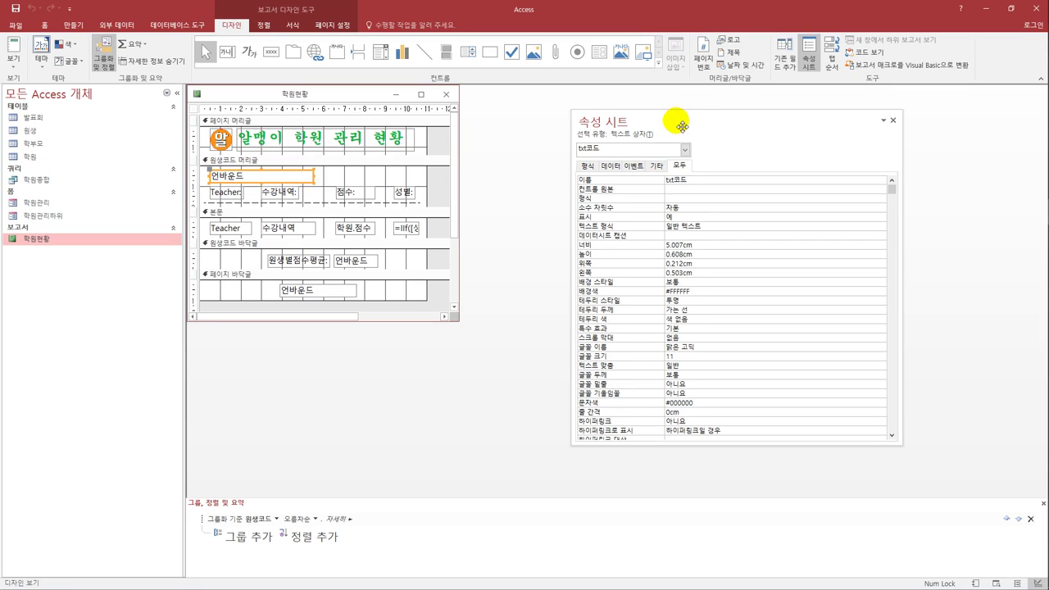
Set the box's control source to =[원생코드] & "(이름 : " & [이름] & ")".
drag(672, 123, 618, 128)
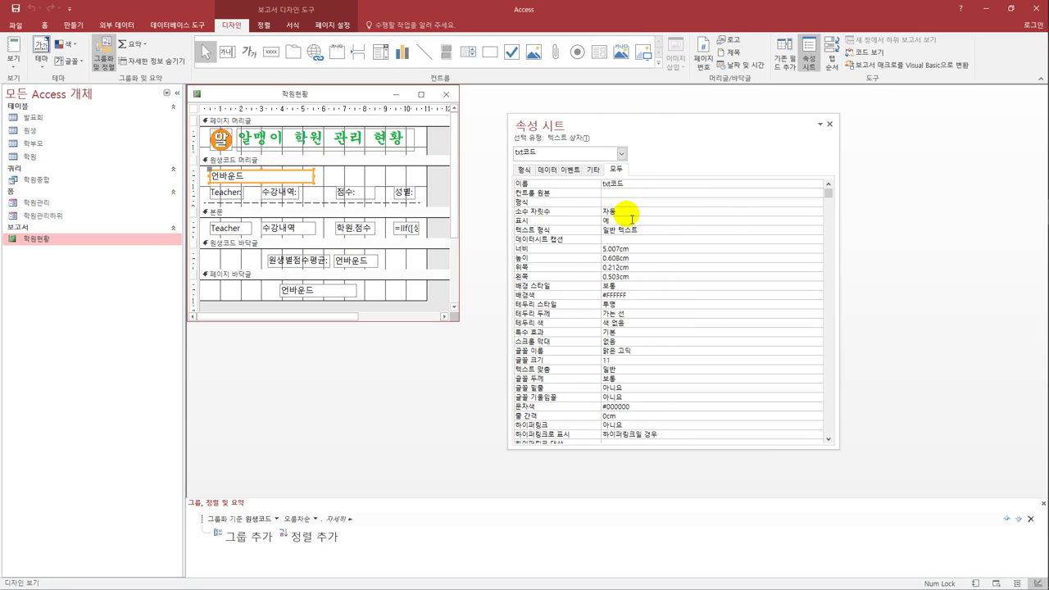
click(545, 168)
click(613, 184)
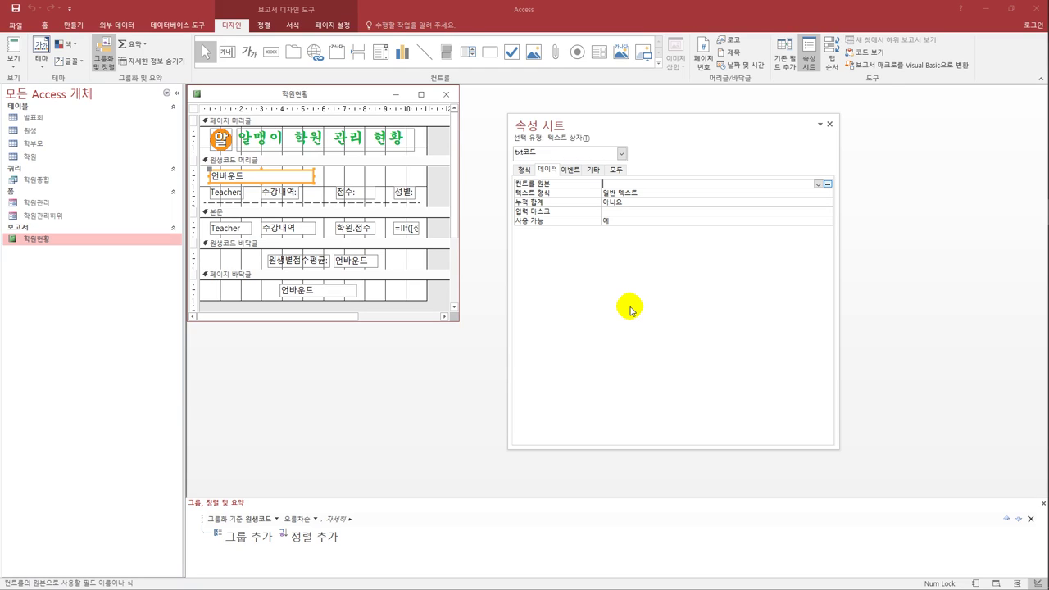
text(=)
text(원생)
key(Tab)
text(&)
text( "(이름)
text(: " & )
text([데)
text(름])
text( &)
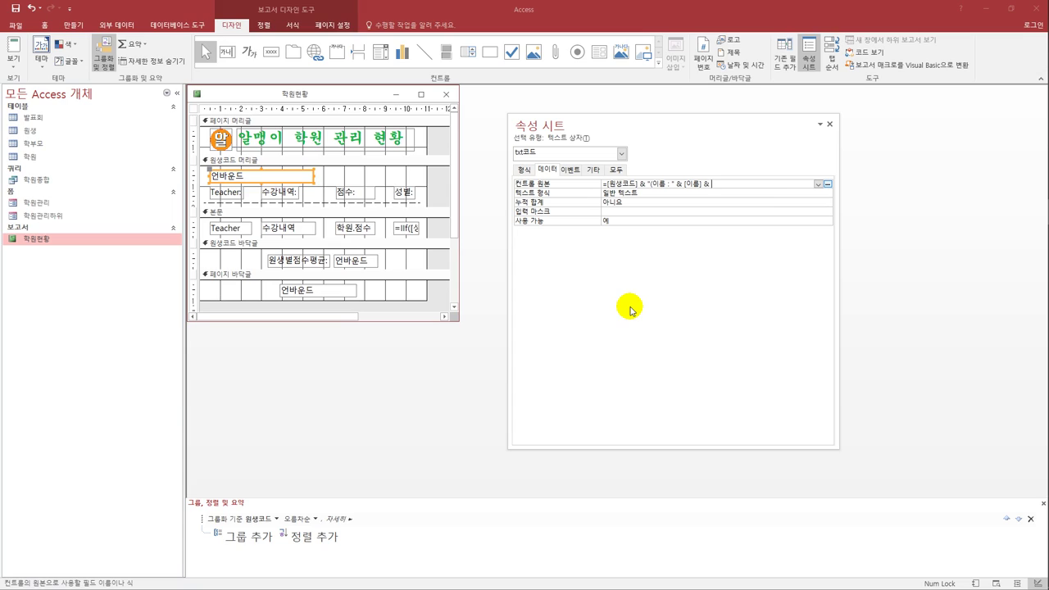
text( ")")
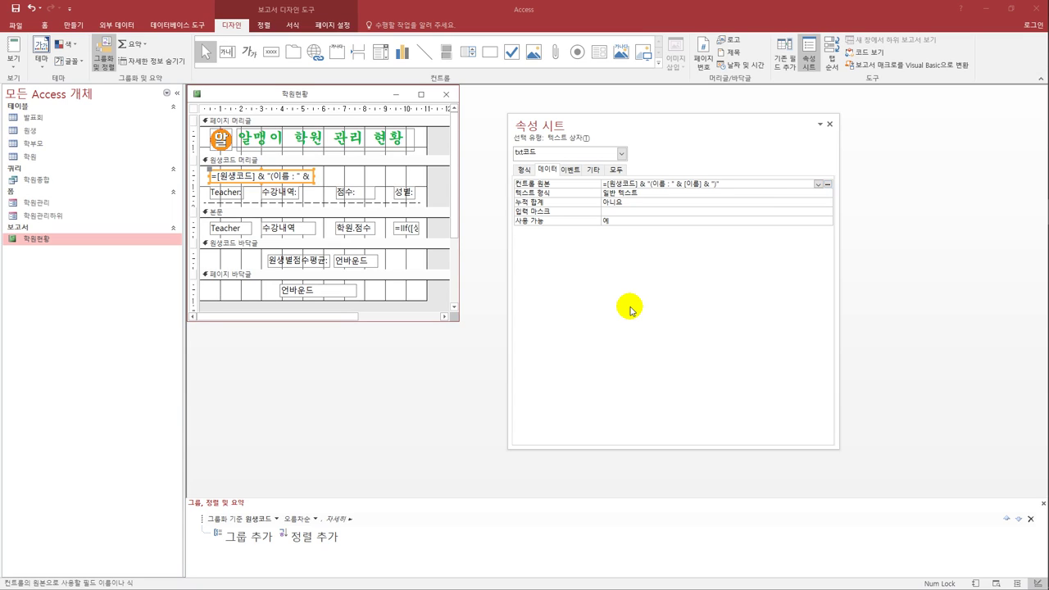
key(Return)
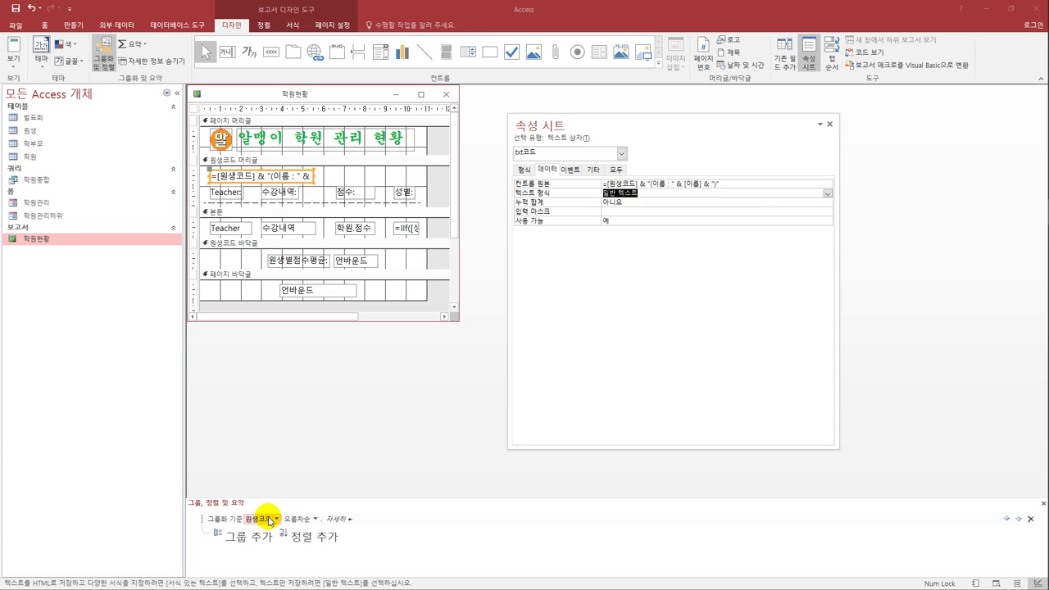
Add a sort on 학원.점수 in descending (내림차순) order to the report.
click(310, 537)
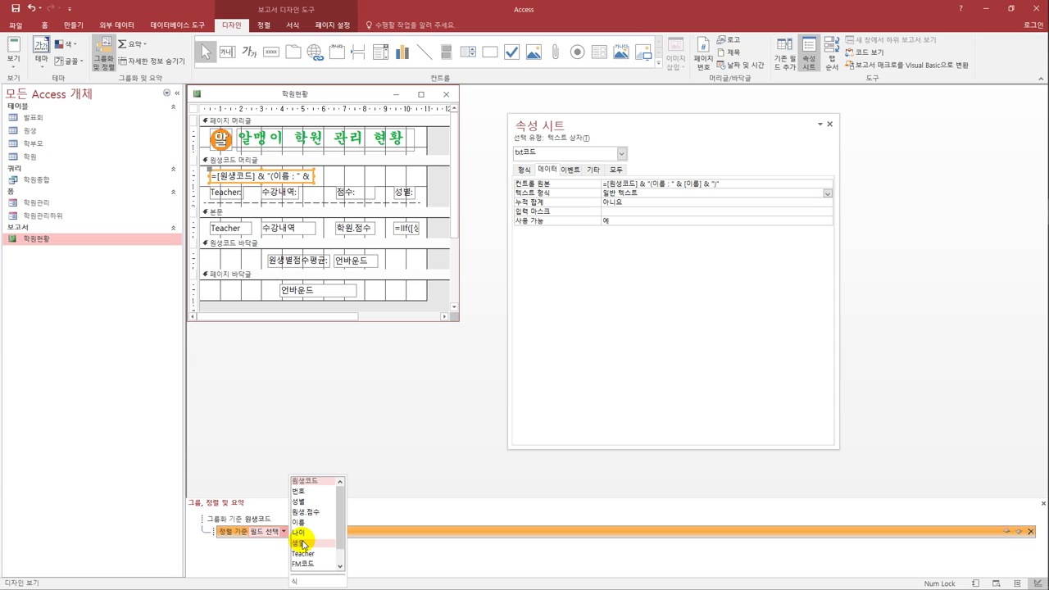
drag(339, 510, 340, 537)
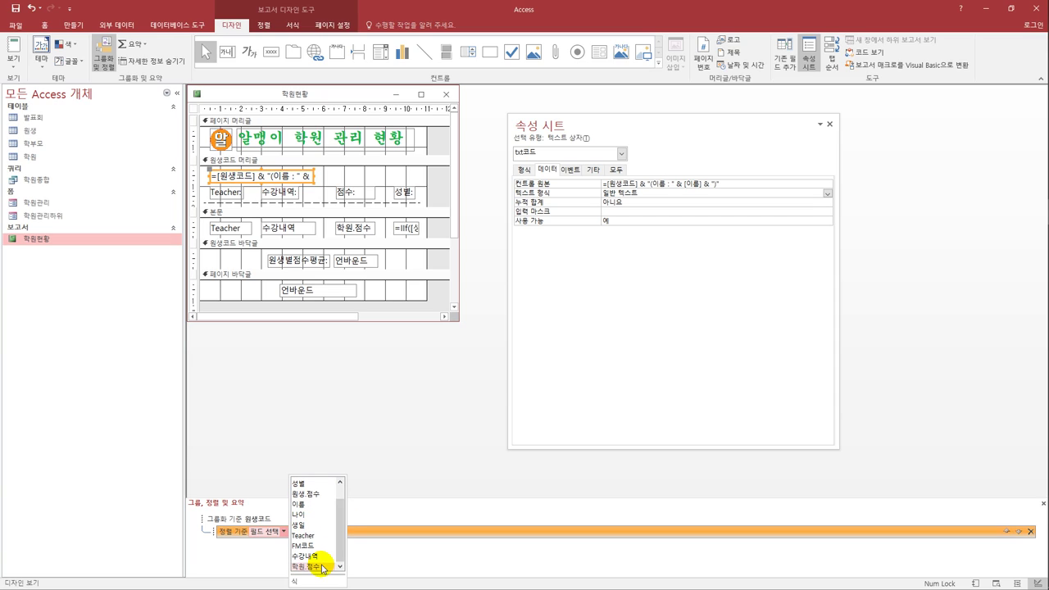
click(321, 564)
click(320, 531)
click(300, 553)
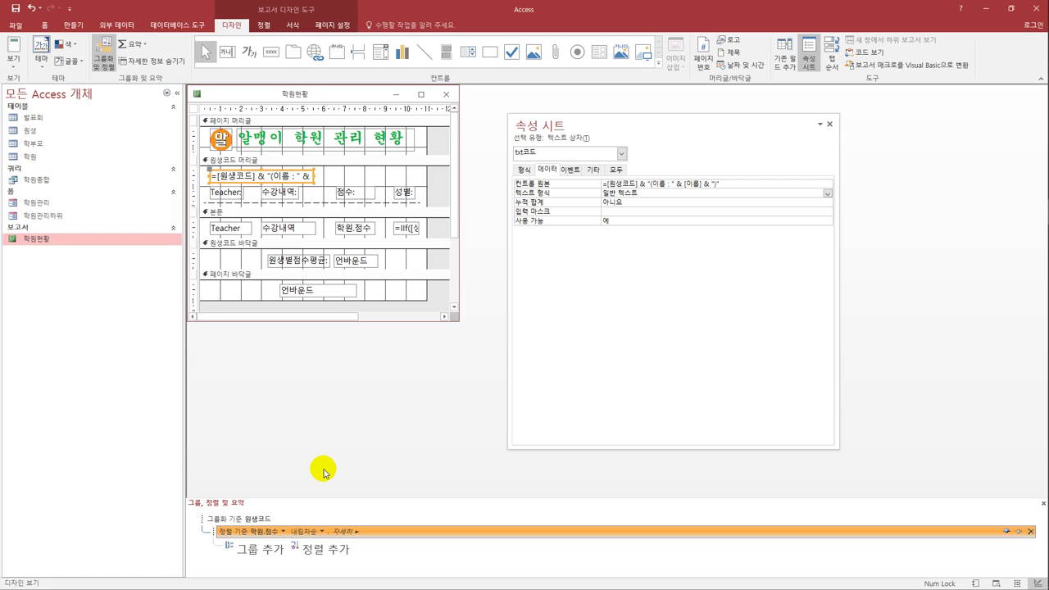
click(265, 243)
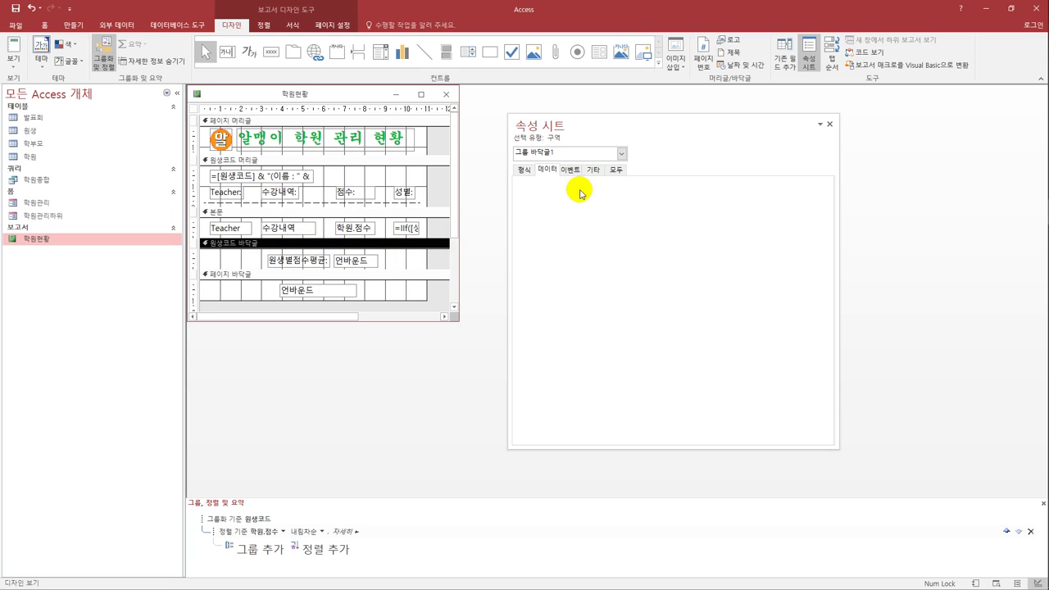
Set the 원생코드 footer's 페이지 바꿈 property to 구역 후.
click(530, 175)
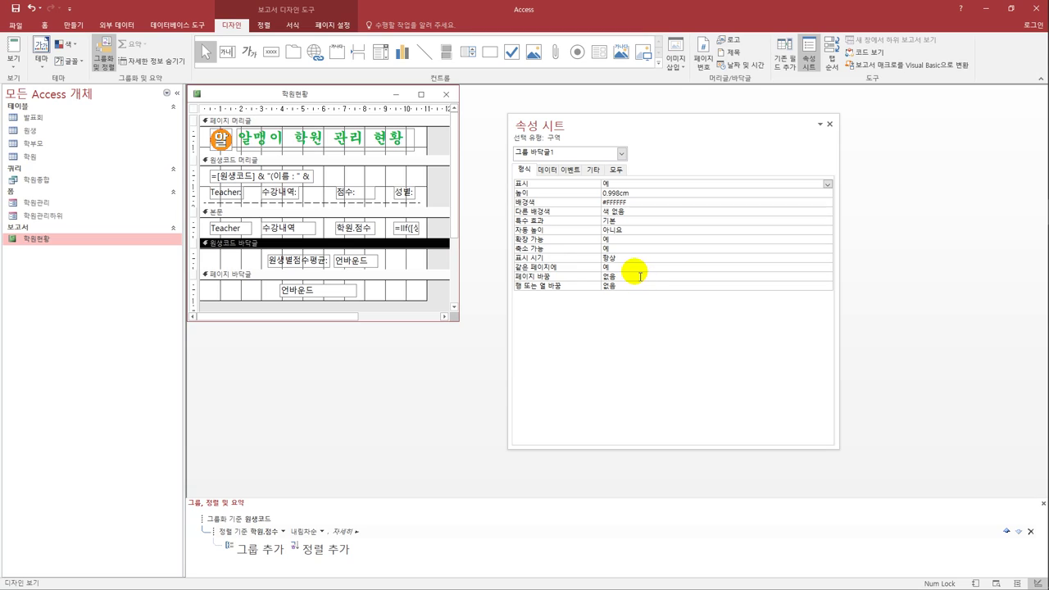
click(828, 277)
click(828, 278)
click(806, 304)
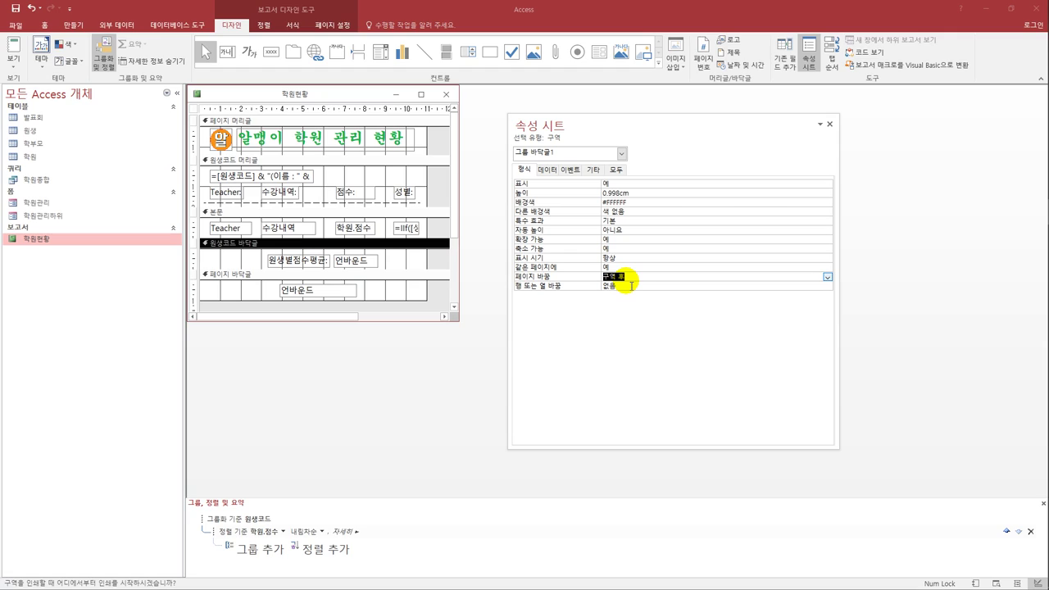
click(348, 268)
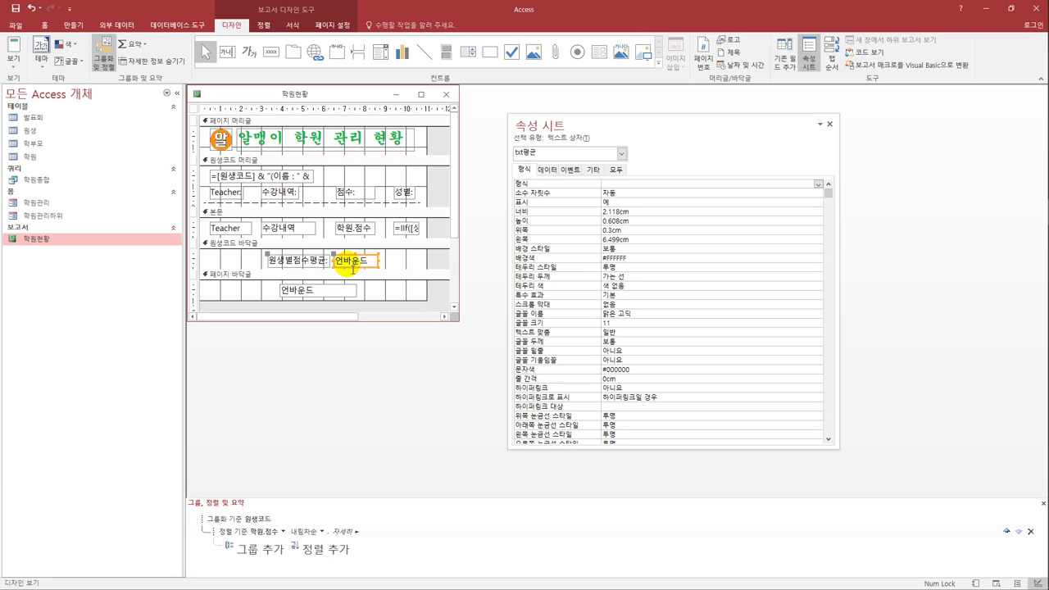
Set the txt평균 box's control source to =Avg([학원]![점수]).
click(547, 170)
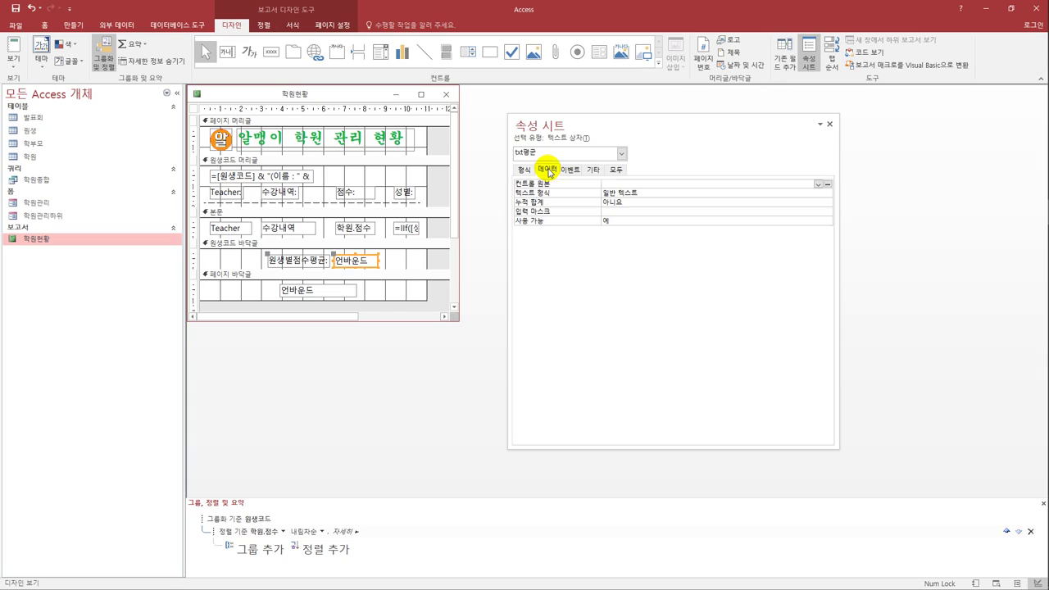
click(610, 184)
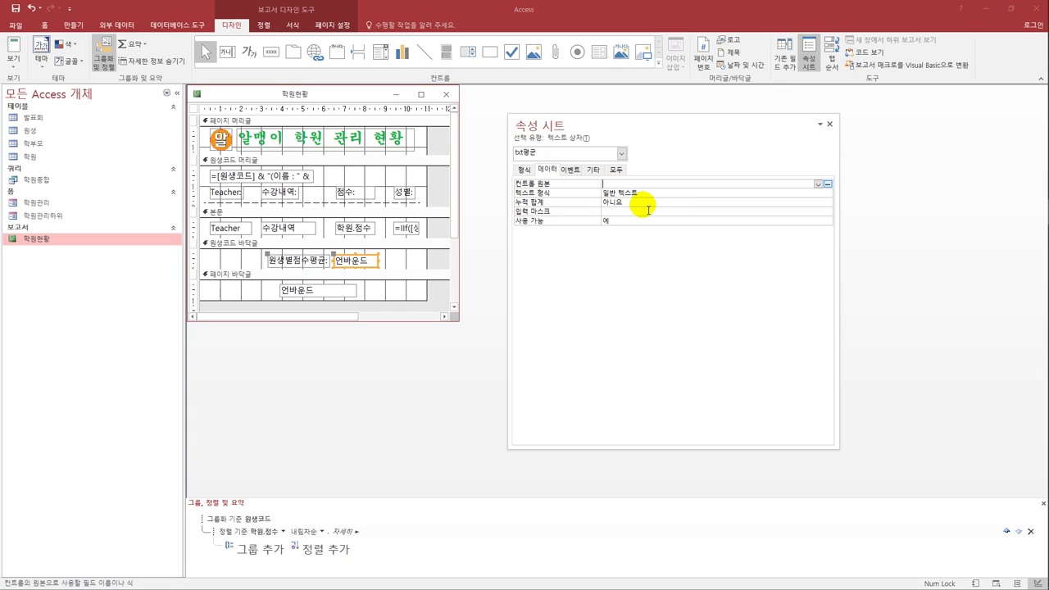
text(=avg()
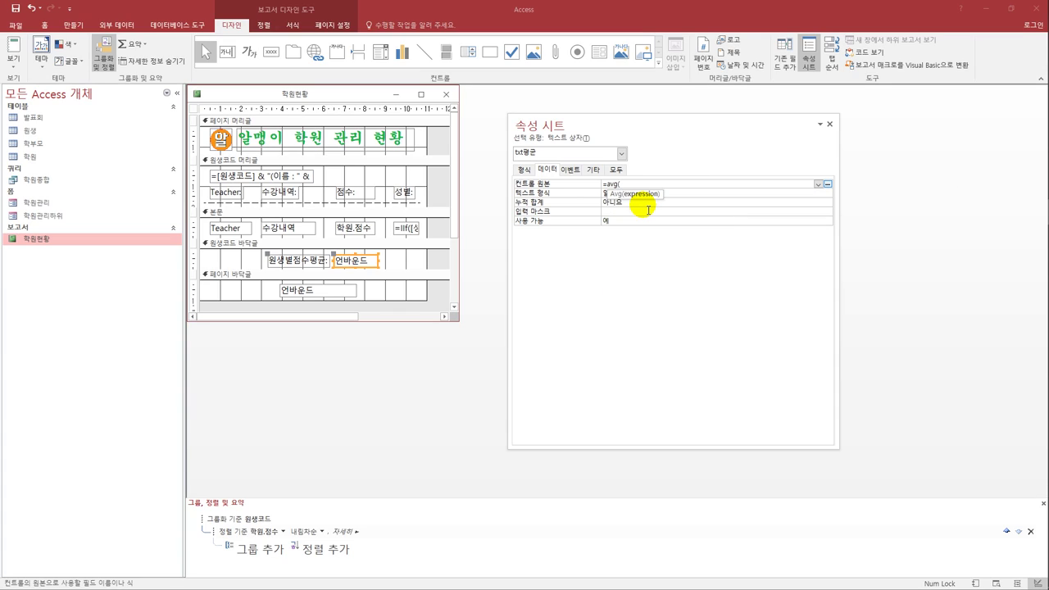
text([)
text(학ㅇ)
text(원])
text(![점수])
text())
key(Return)
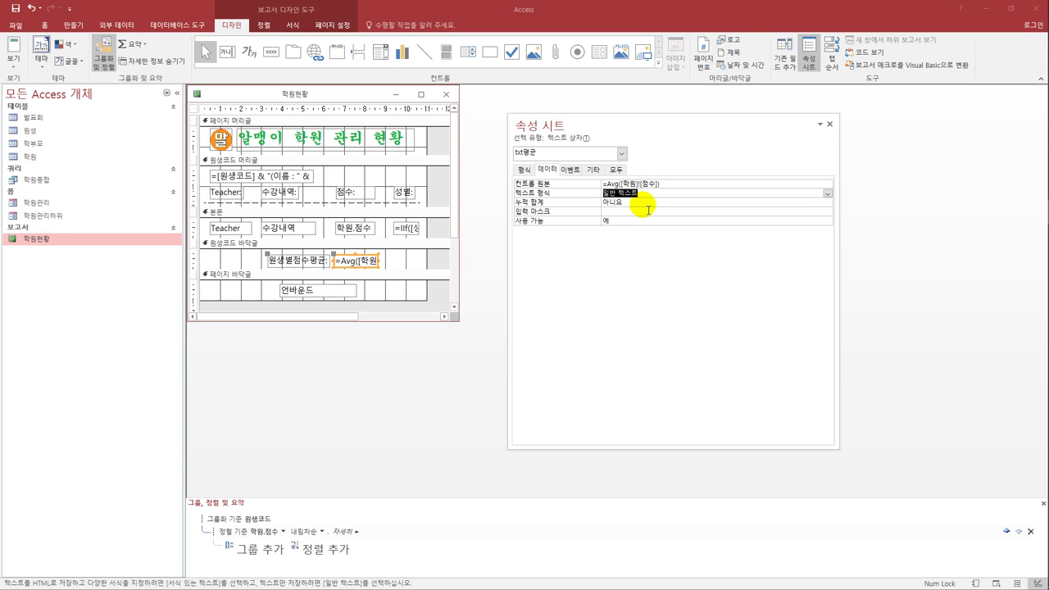
click(319, 295)
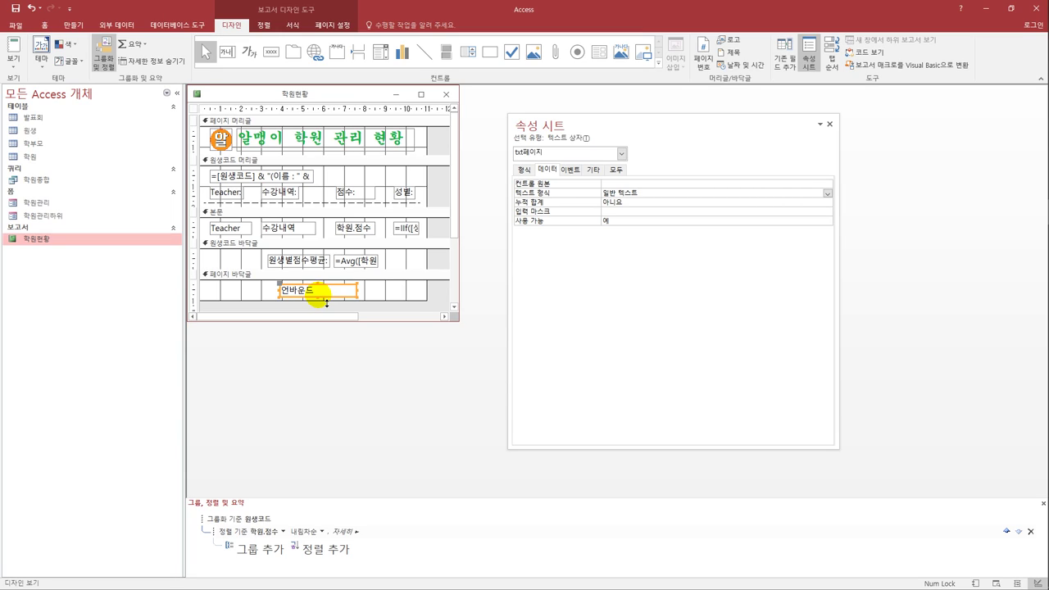
Set the txt페이지 control source to ="현재 " & [Page] & " / 전체 " & [Pages].
click(610, 183)
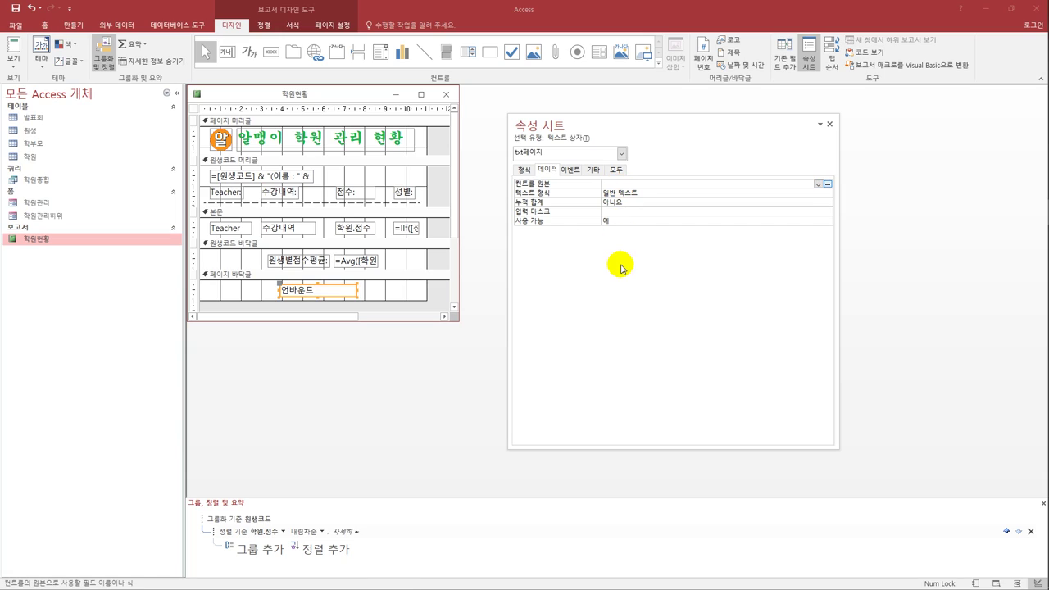
text(="현재 " & [page] & " / 전체 " & [Pa)
text(ges])
key(Return)
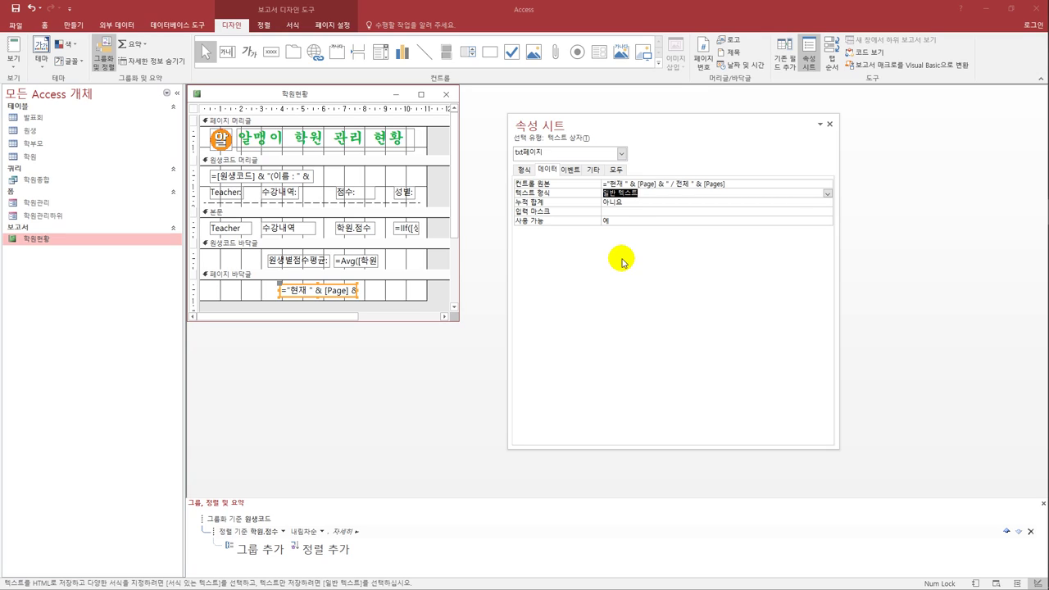
click(630, 215)
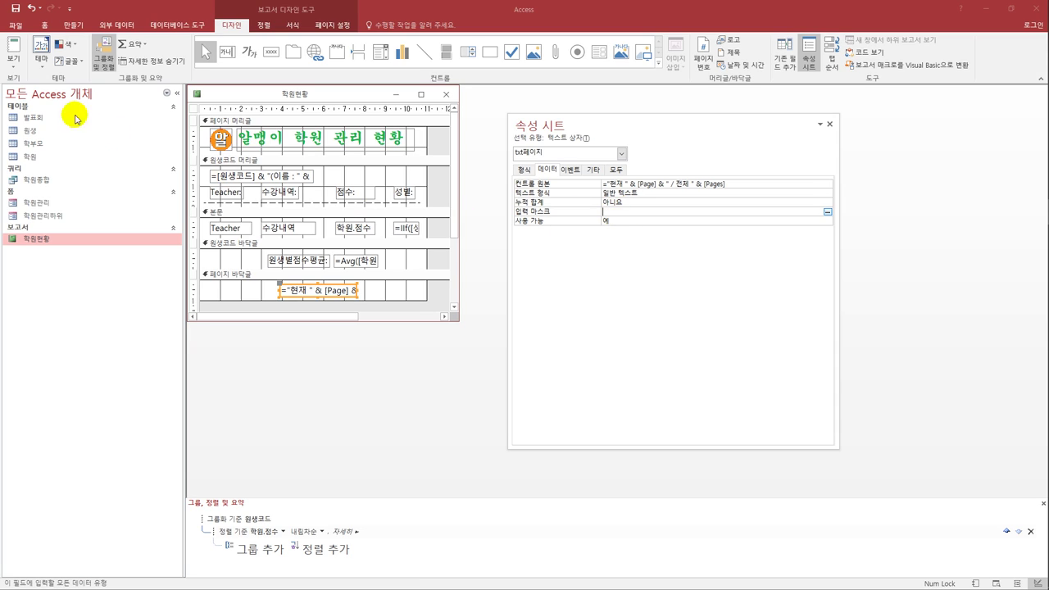
click(23, 30)
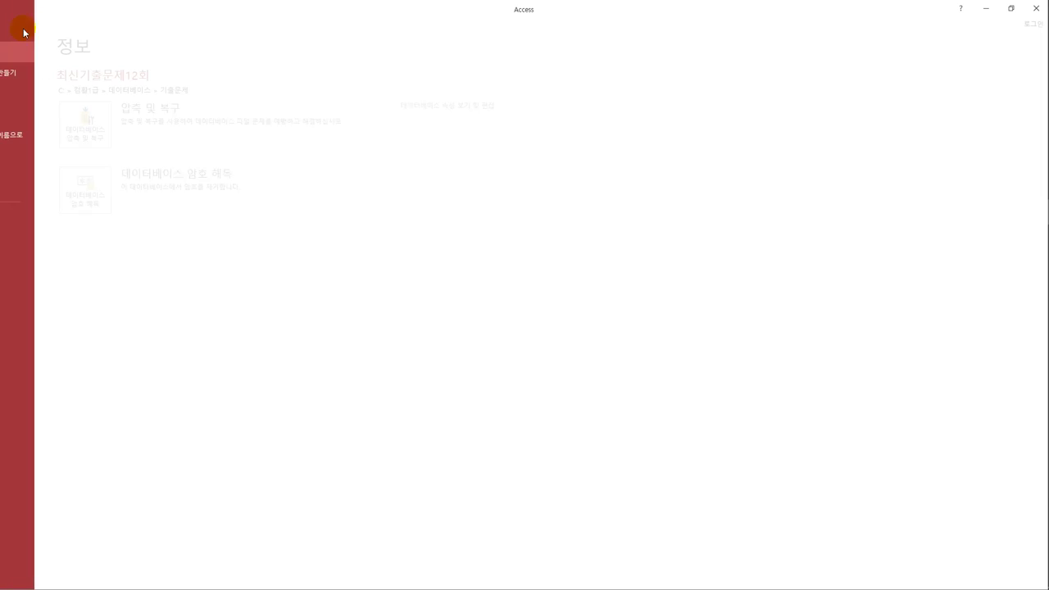
click(24, 31)
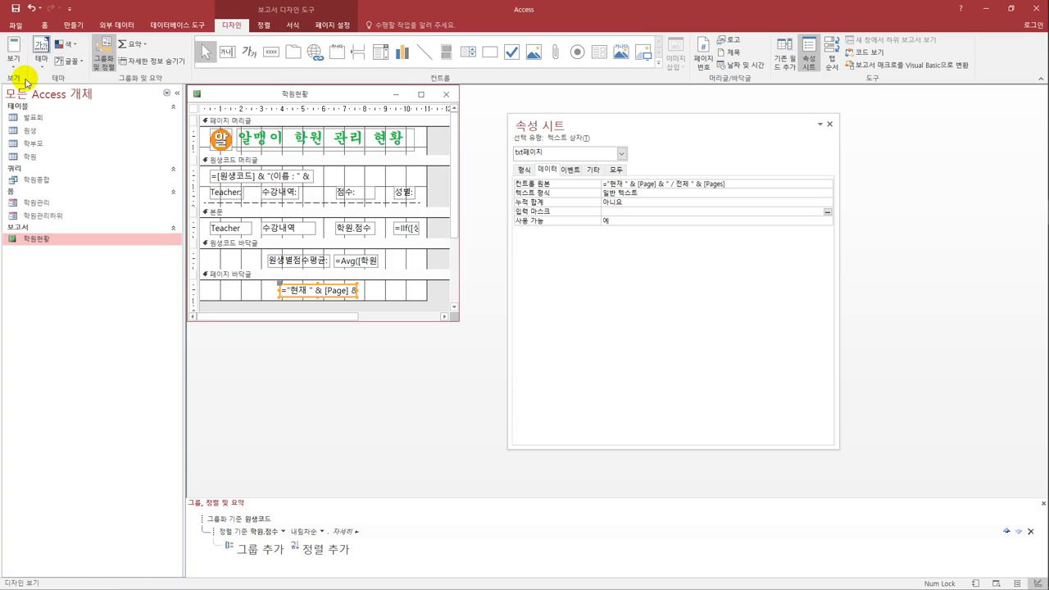
Open the 학원현황 report in print preview and enlarge the window.
click(14, 63)
click(47, 120)
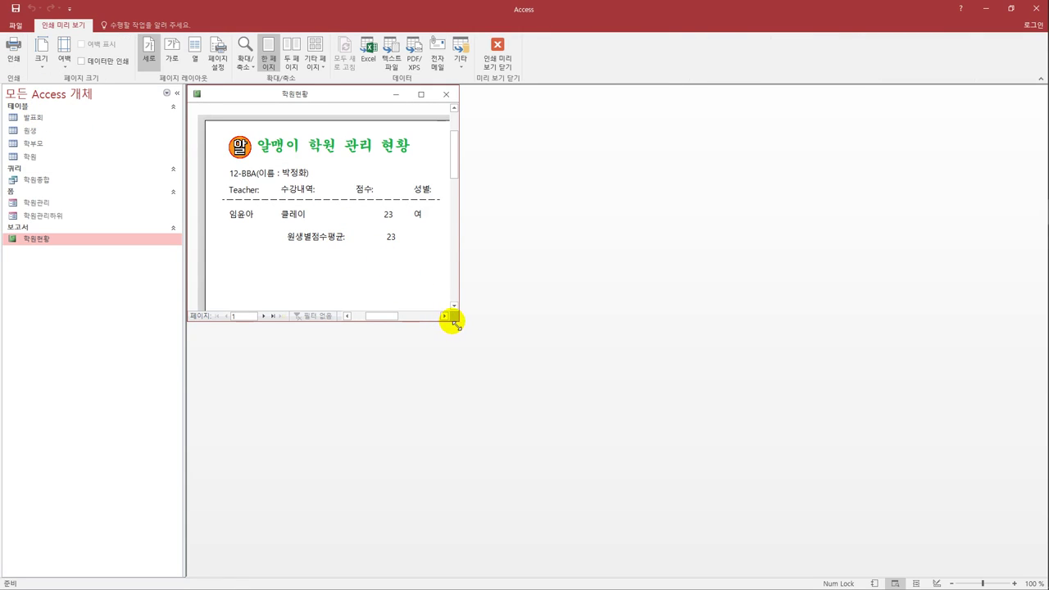
drag(456, 321, 491, 458)
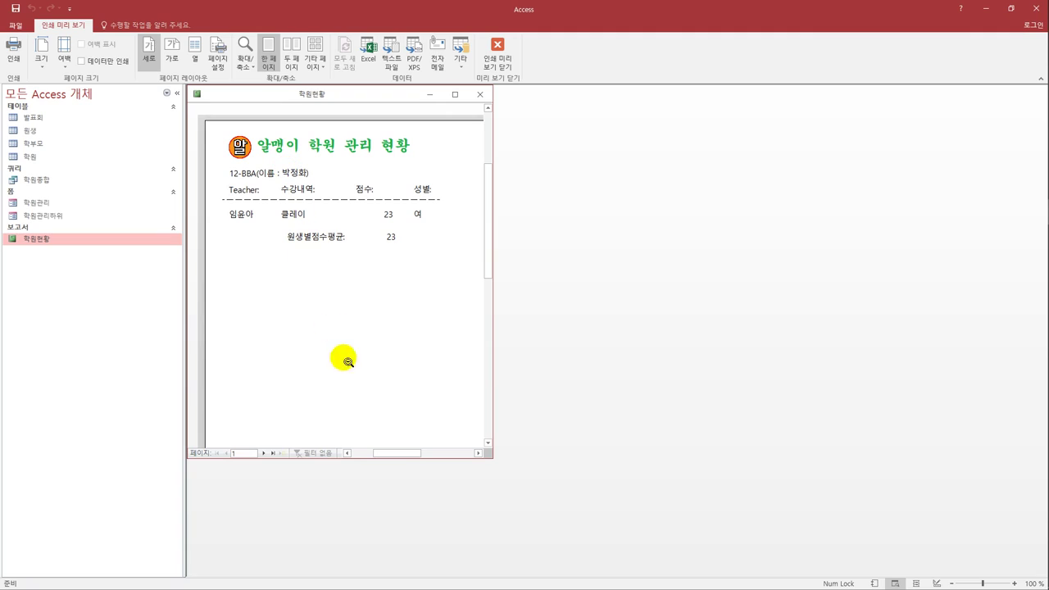
Page through report pages 2 to 5, then close the print preview.
click(264, 453)
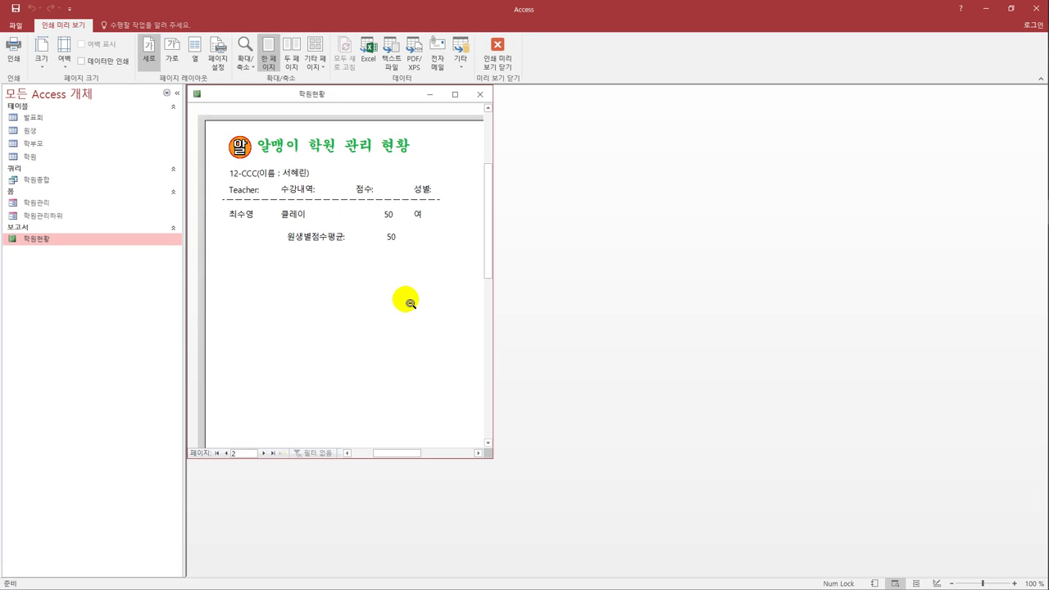
click(264, 453)
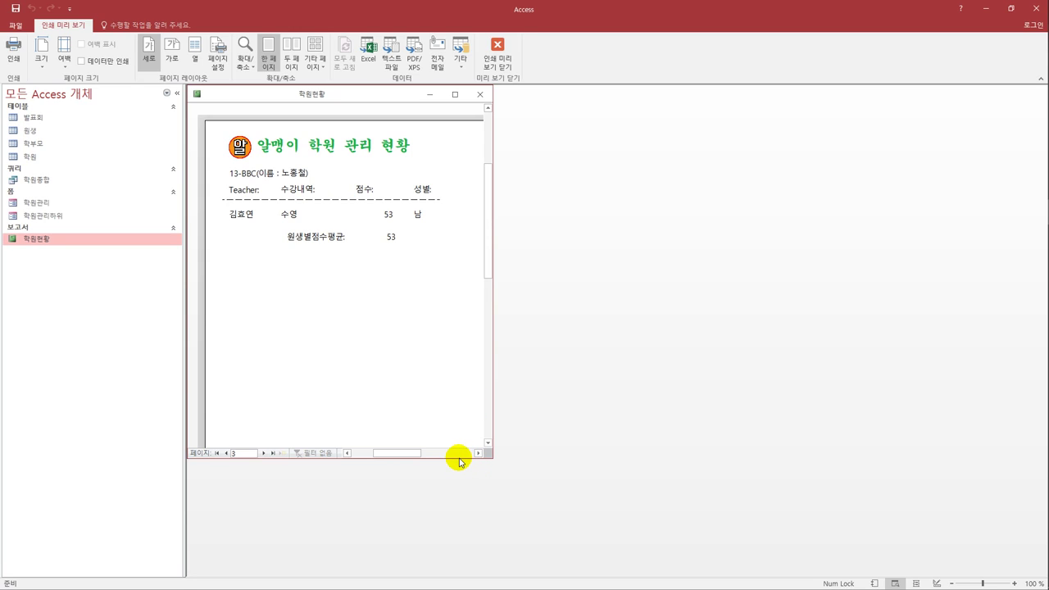
drag(486, 234, 480, 357)
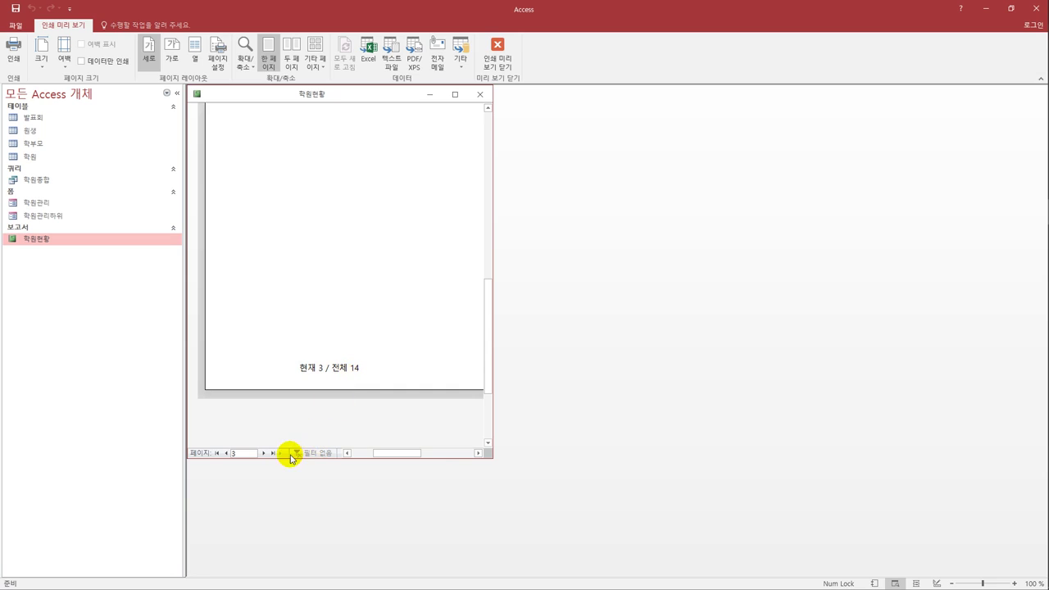
scroll(367, 393, up, 2)
scroll(371, 389, up, 3)
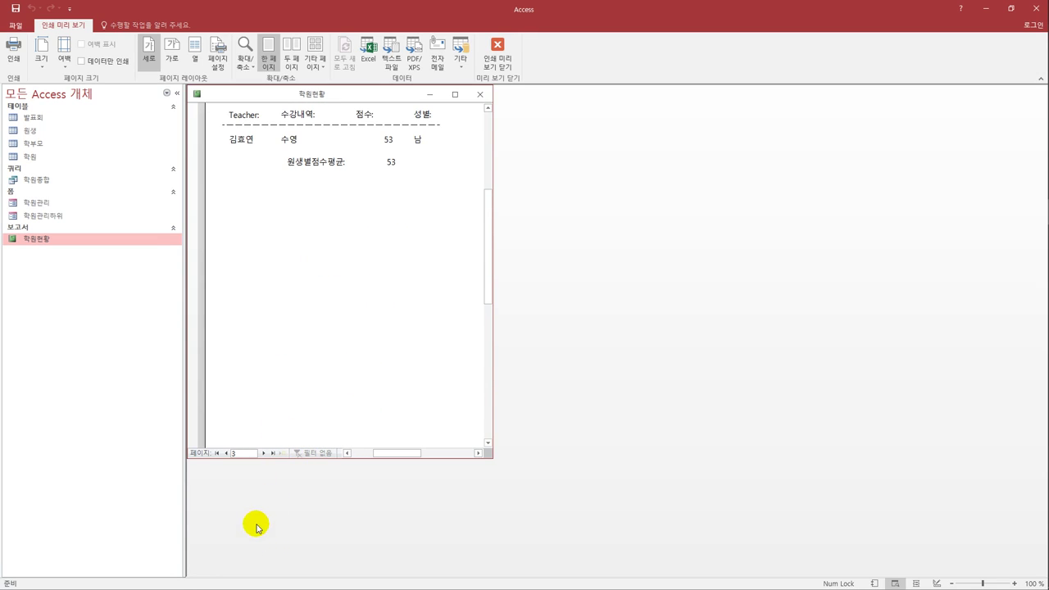
click(264, 452)
click(263, 453)
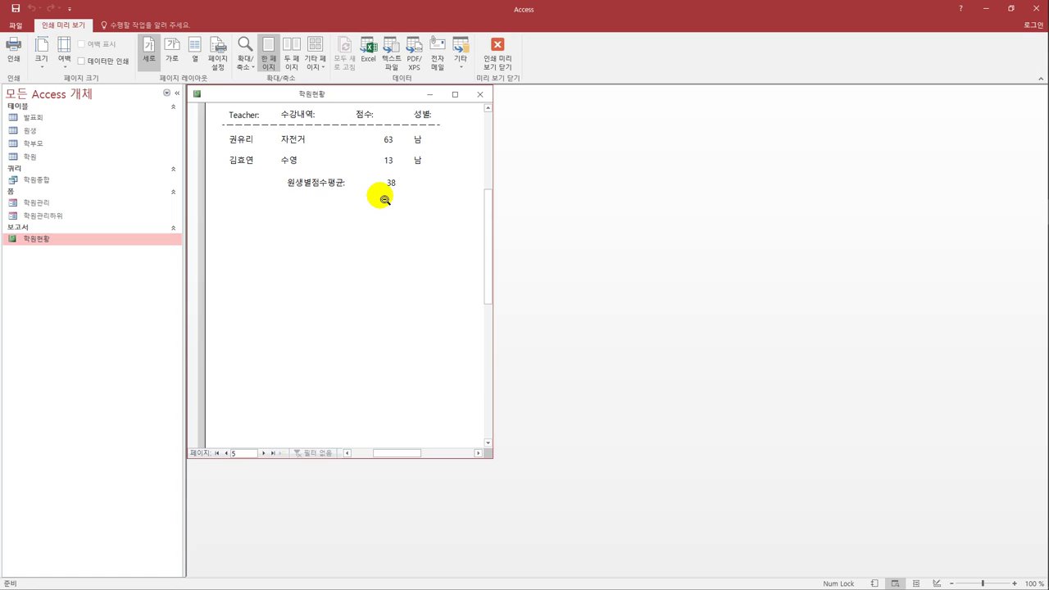
scroll(384, 199, up, 1)
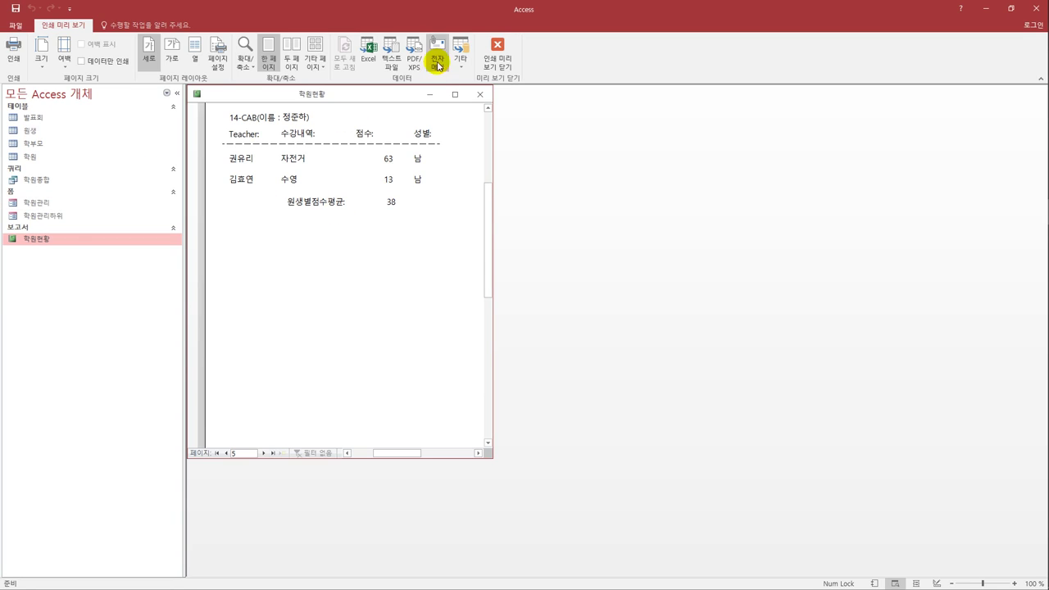
click(510, 59)
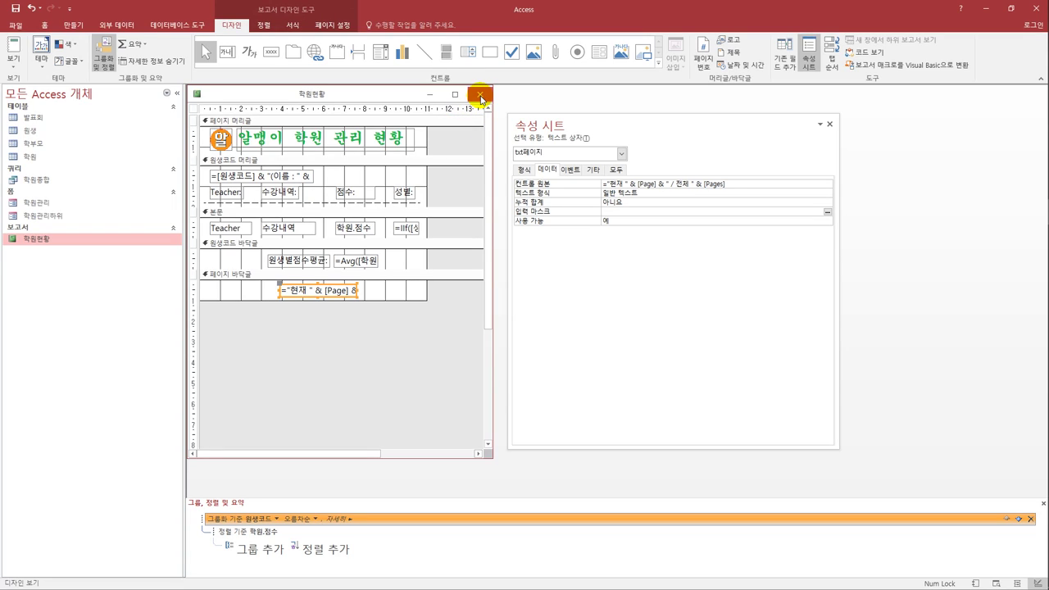
Close the 학원현황 report and open the 학원관리 form in design view.
click(481, 97)
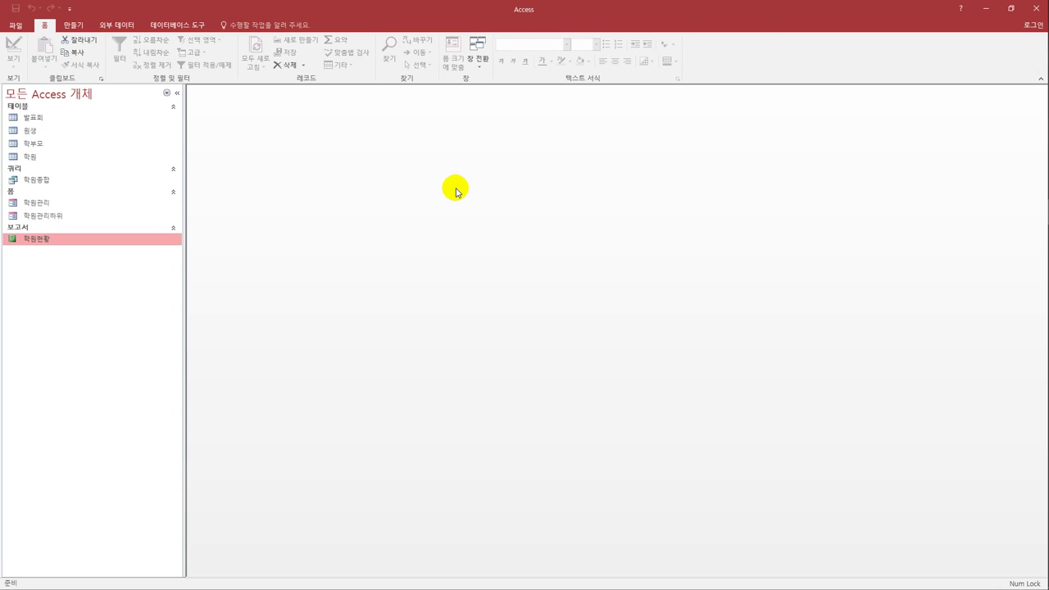
click(85, 204)
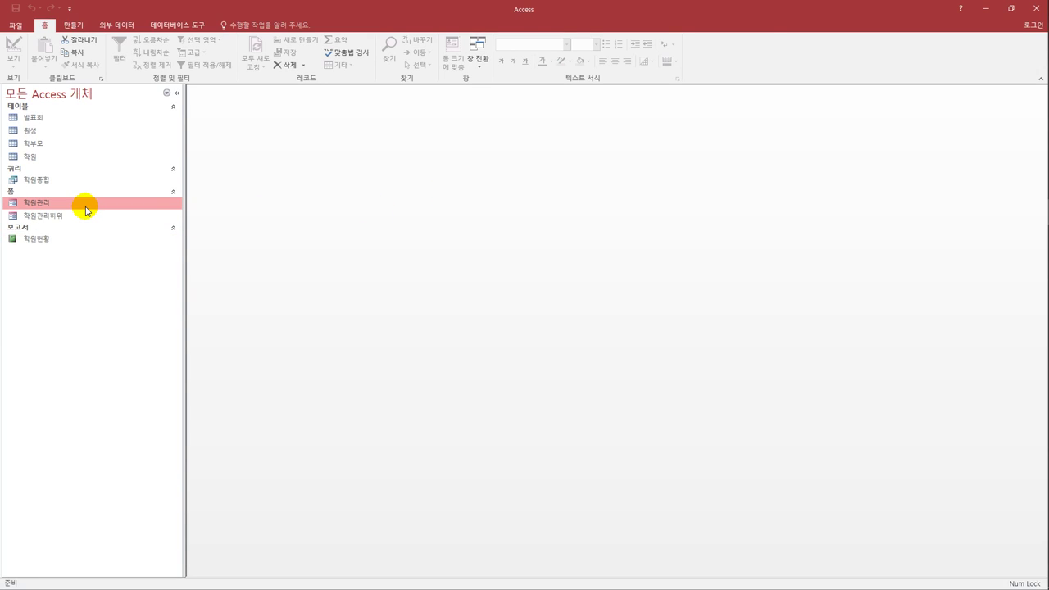
right_click(85, 208)
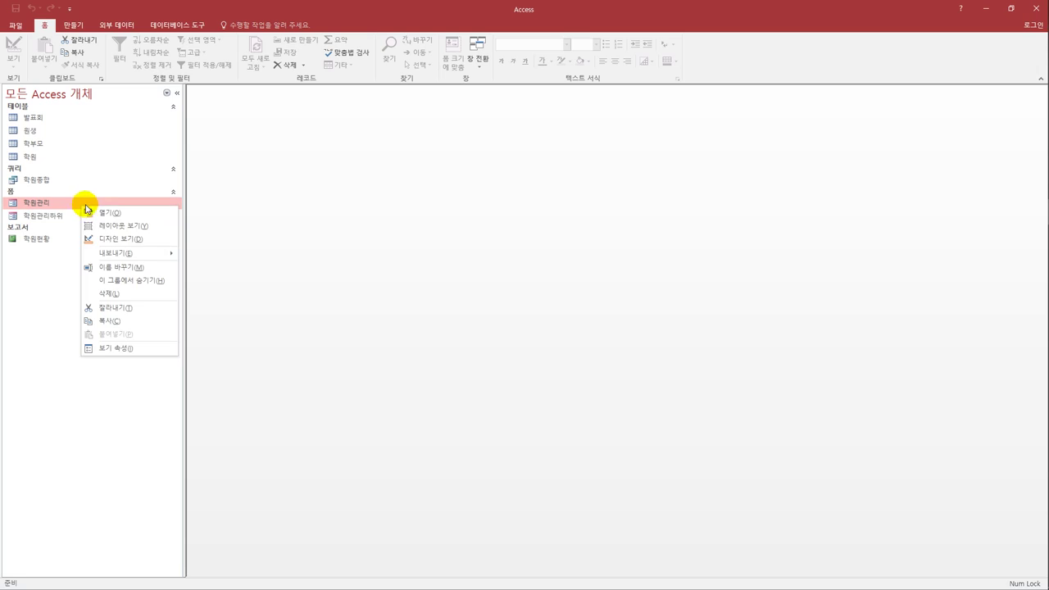
click(122, 239)
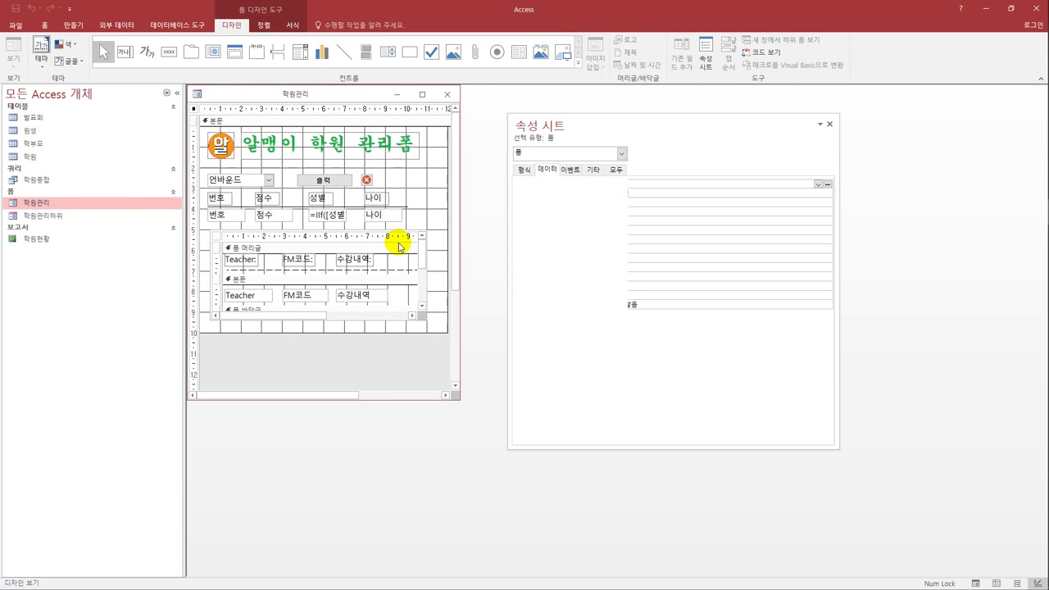
Open the builder choices for the 출력 button's On Click event, picking the macro builder.
click(326, 180)
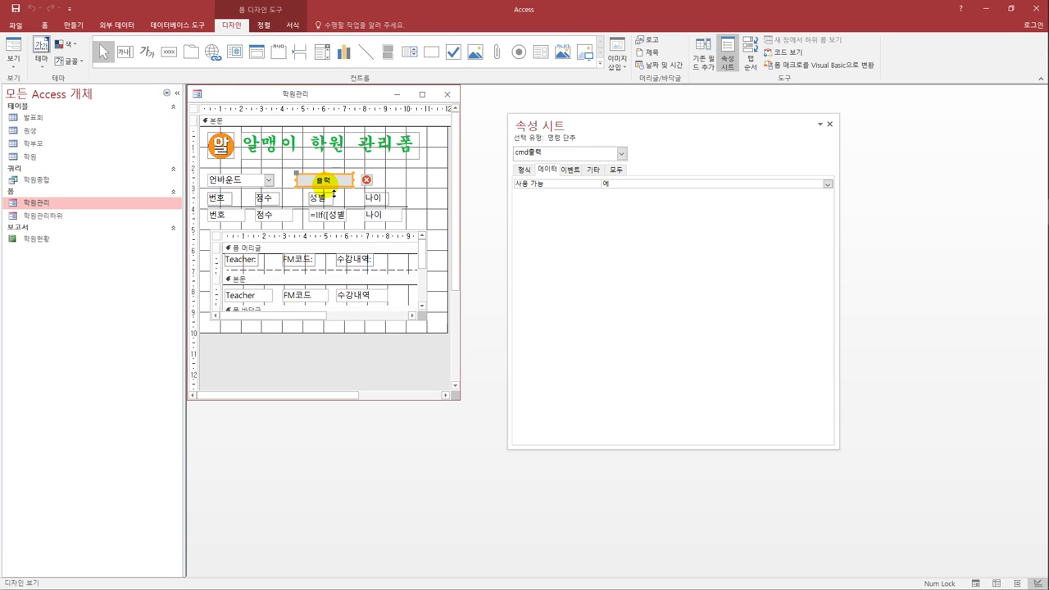
click(568, 170)
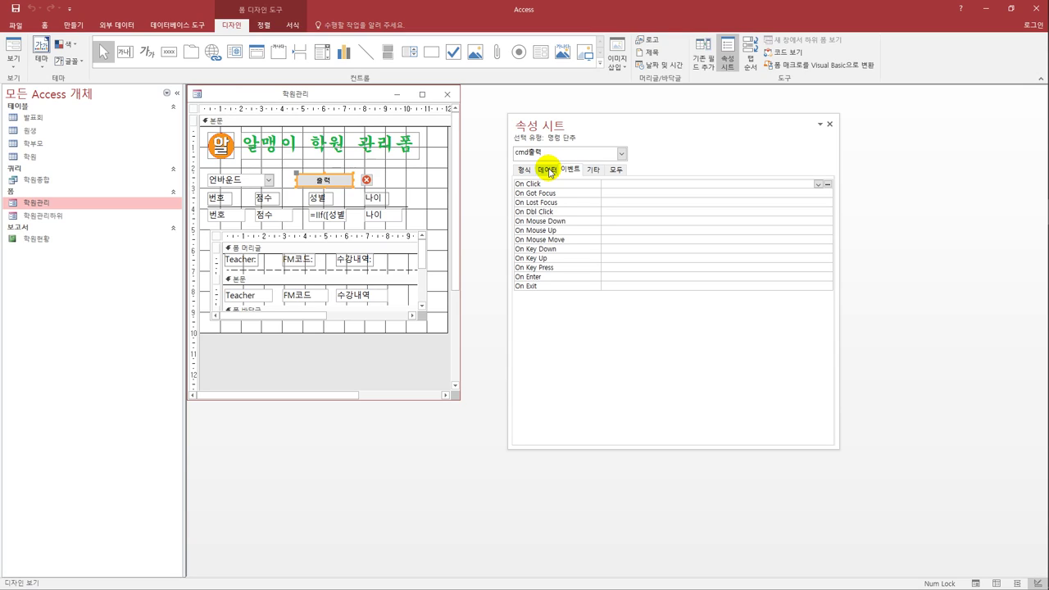
click(827, 188)
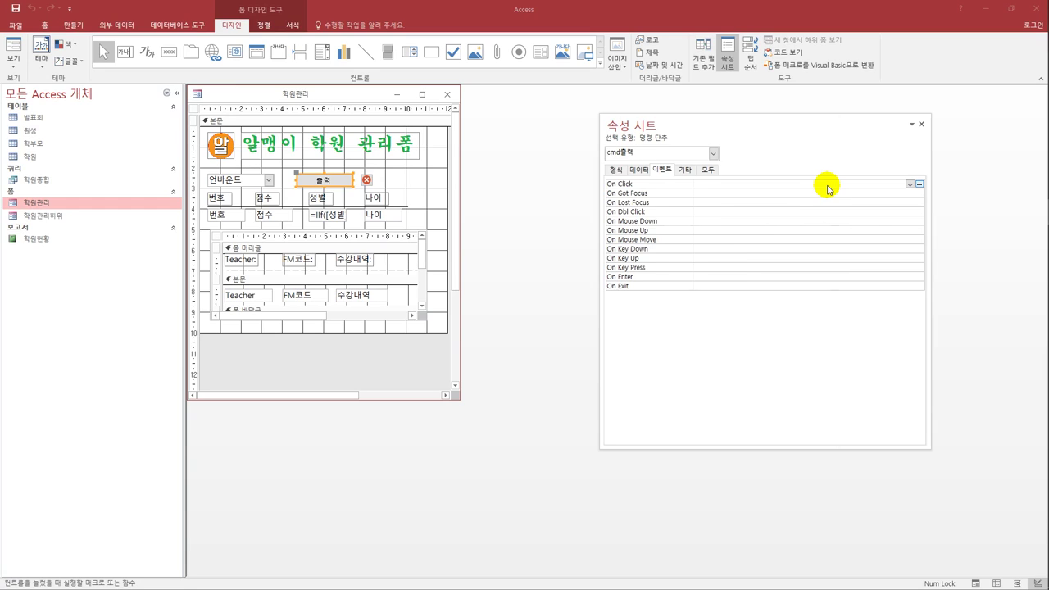
click(488, 167)
click(487, 159)
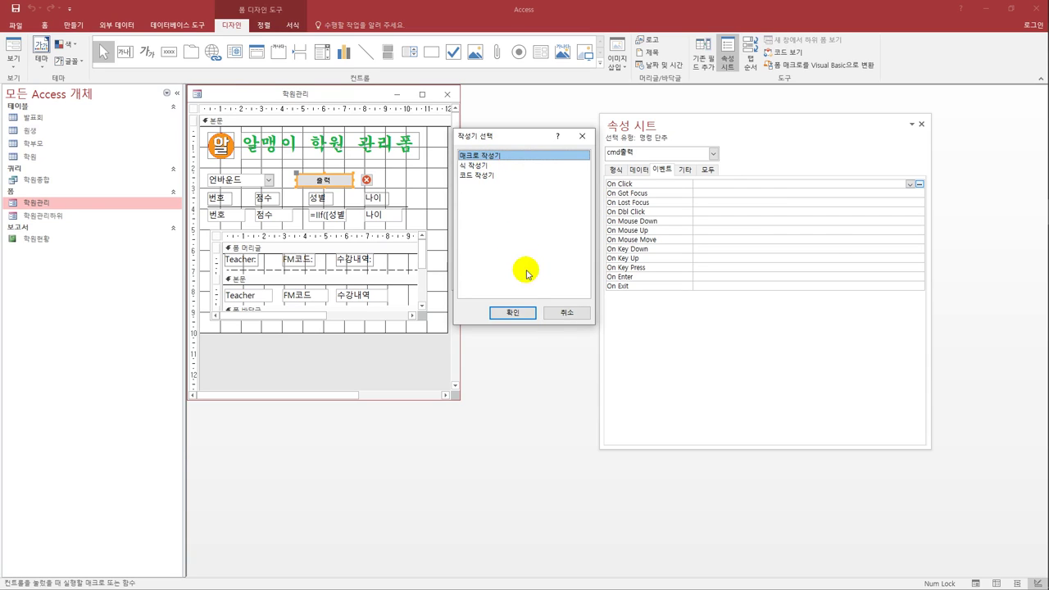
Create an OpenReport macro that opens 학원현황 in Print Preview.
click(514, 312)
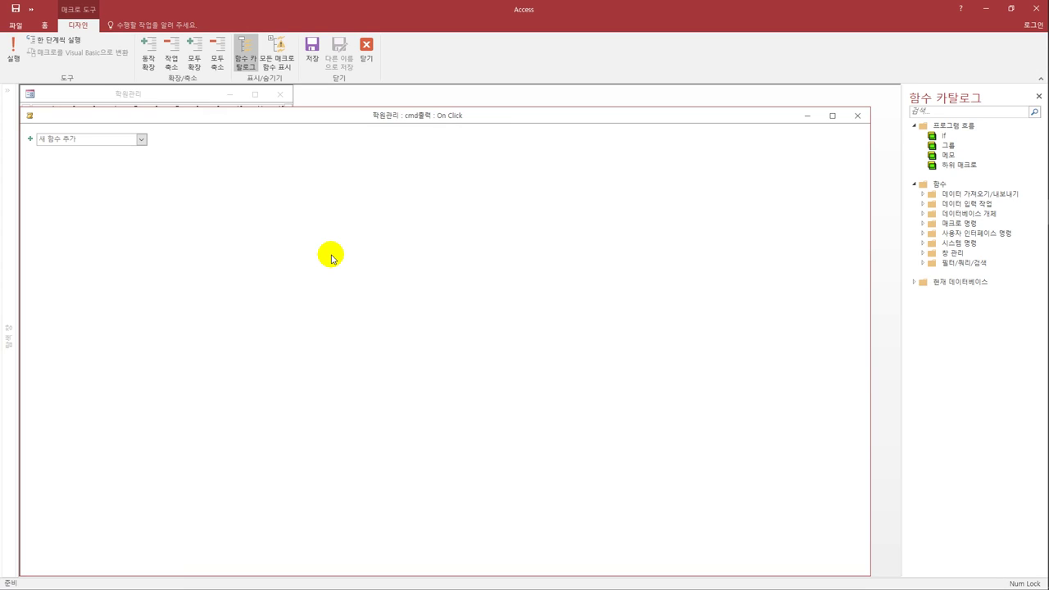
click(141, 139)
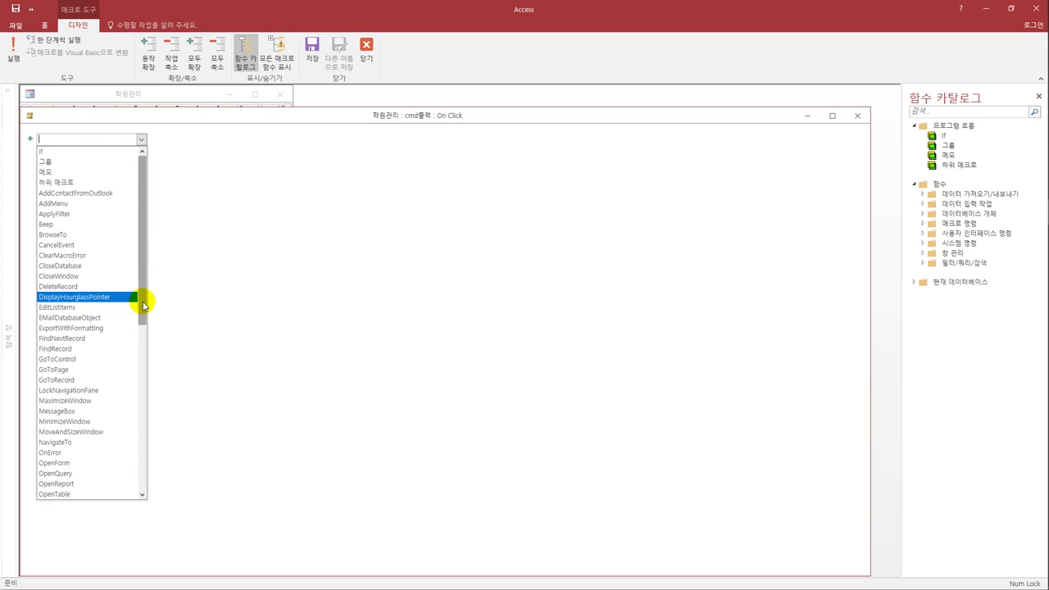
click(103, 484)
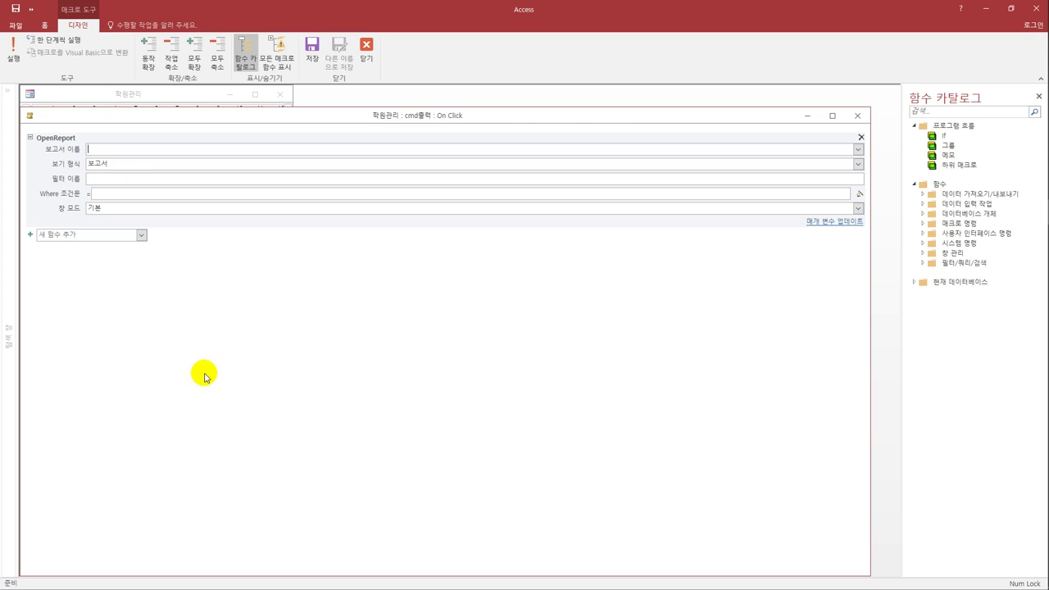
click(856, 150)
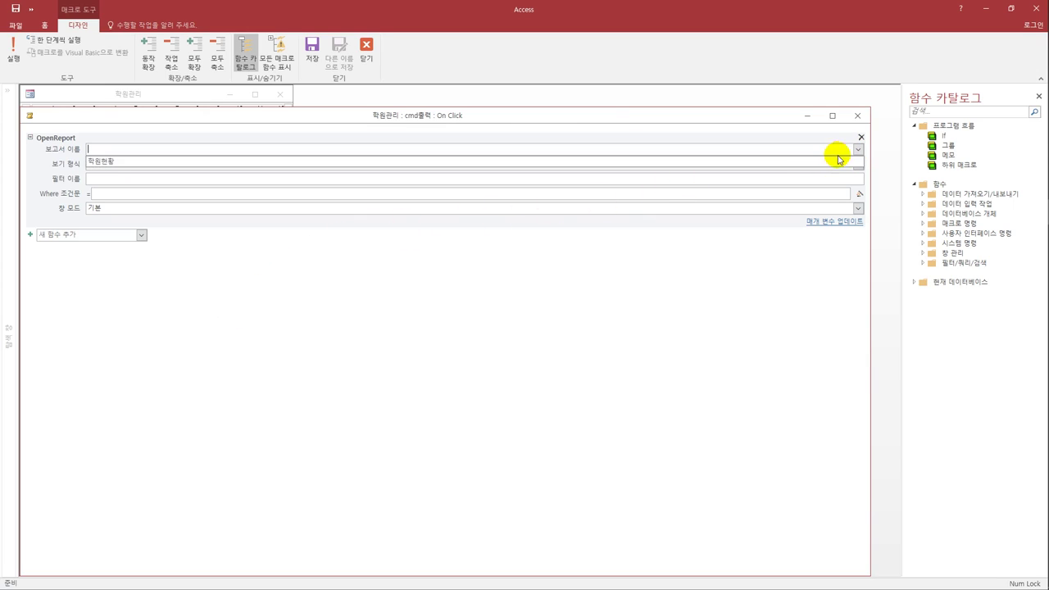
click(304, 160)
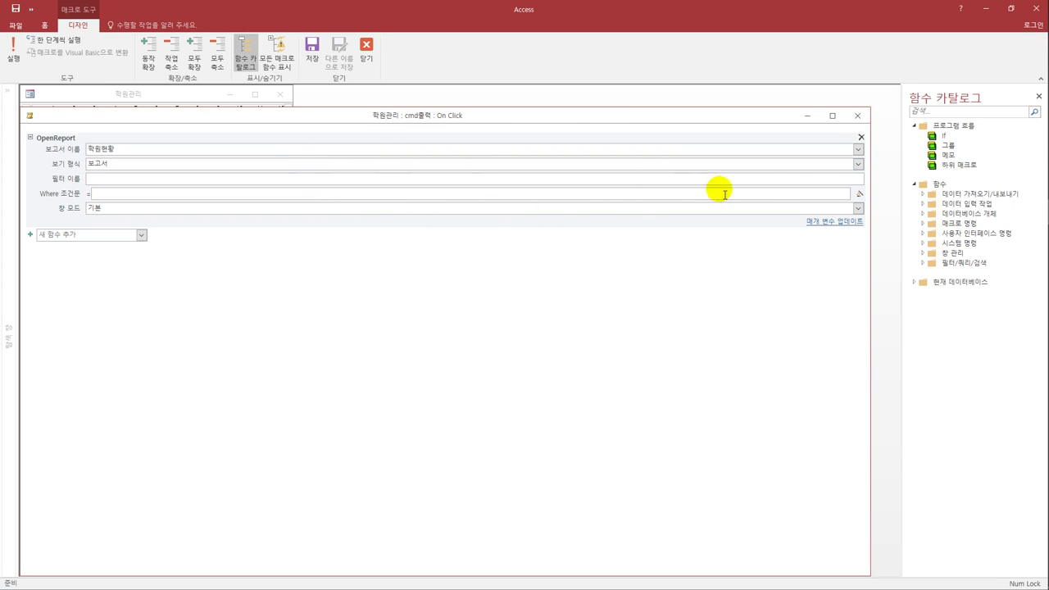
click(857, 164)
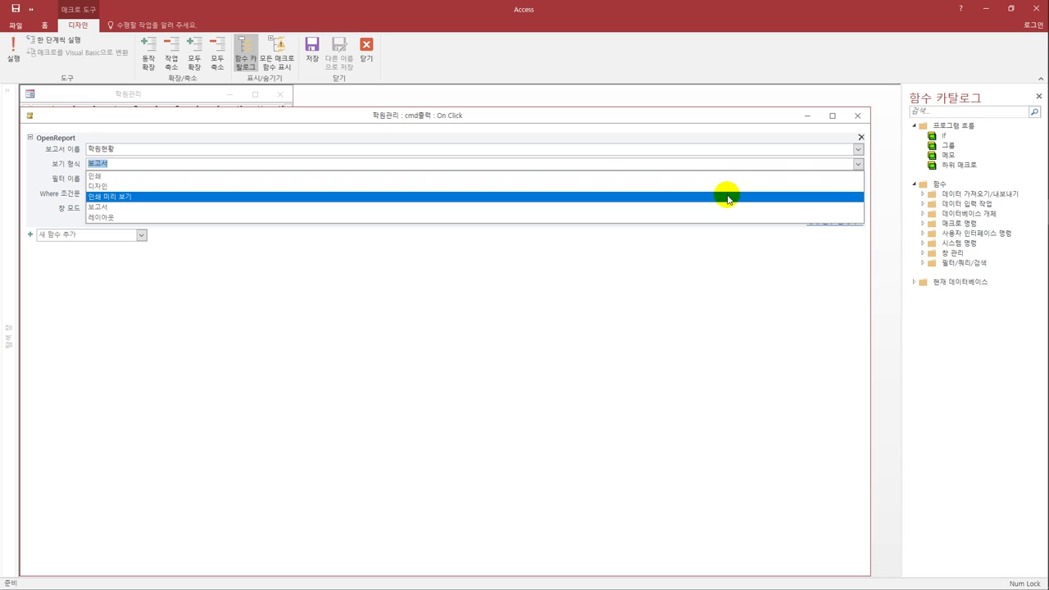
click(727, 196)
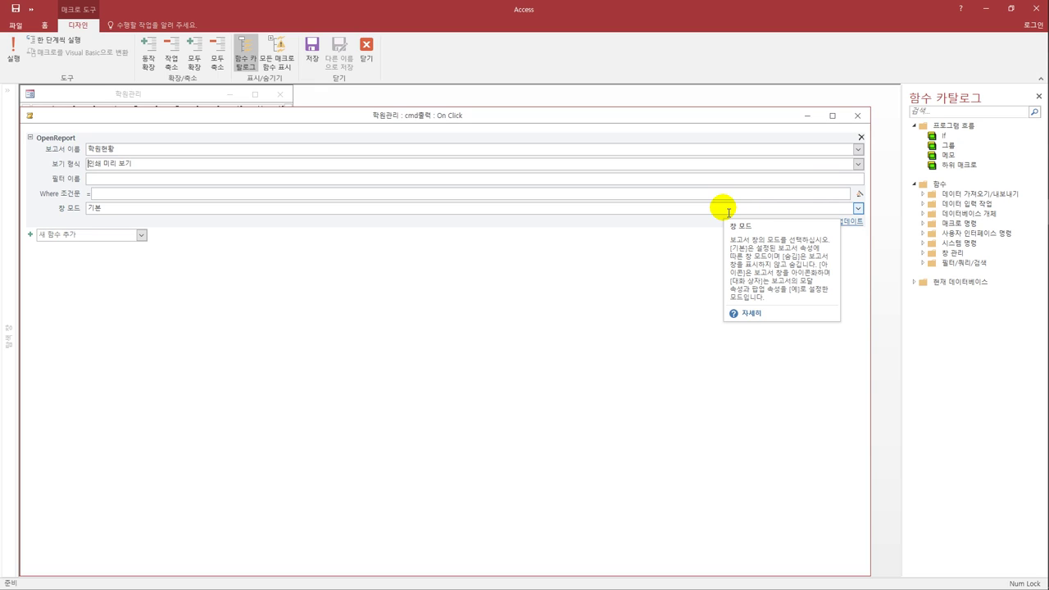
In the Where condition expression builder, begin the expression with [원생코드]=.
click(859, 195)
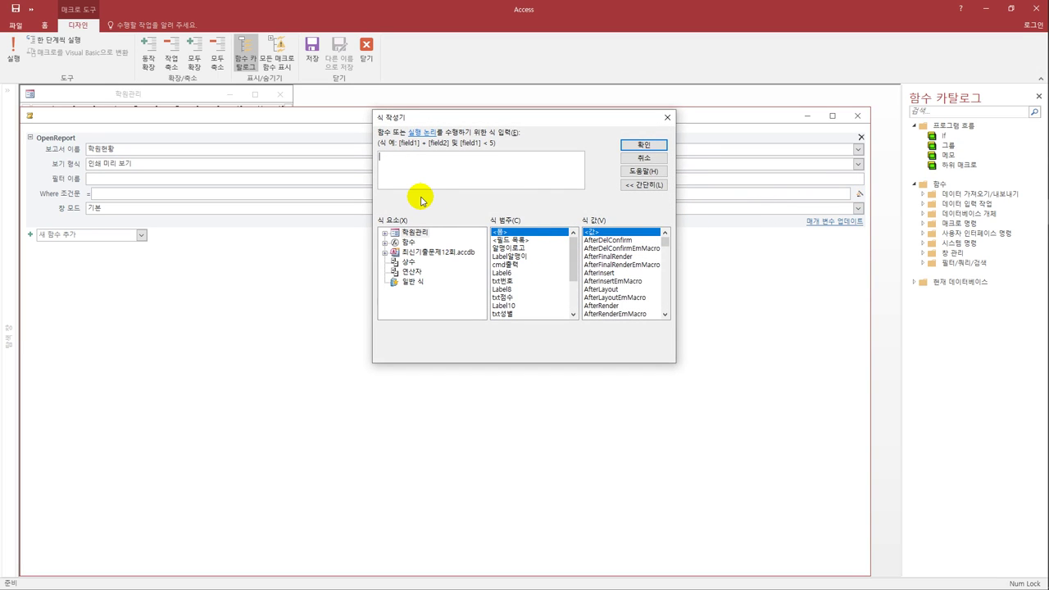
text([dn)
key(BackSpace)
key(BackSpace)
key(Hangul)
text(원서)
text(코드]=)
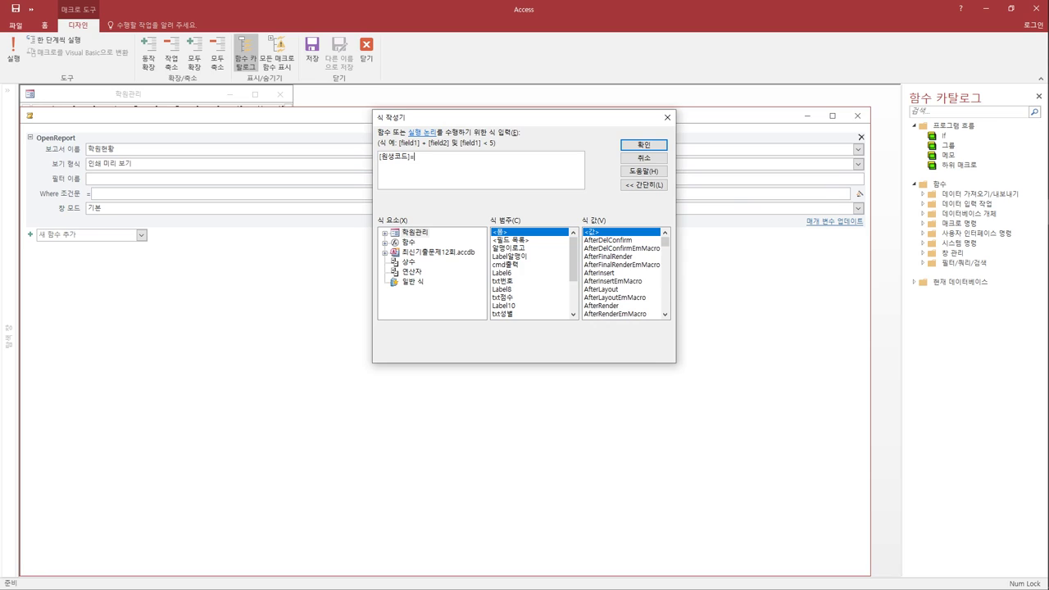
Browse the expression tree to the 학원관리 form's cmb조회 control, then delete the inserted references.
double_click(422, 252)
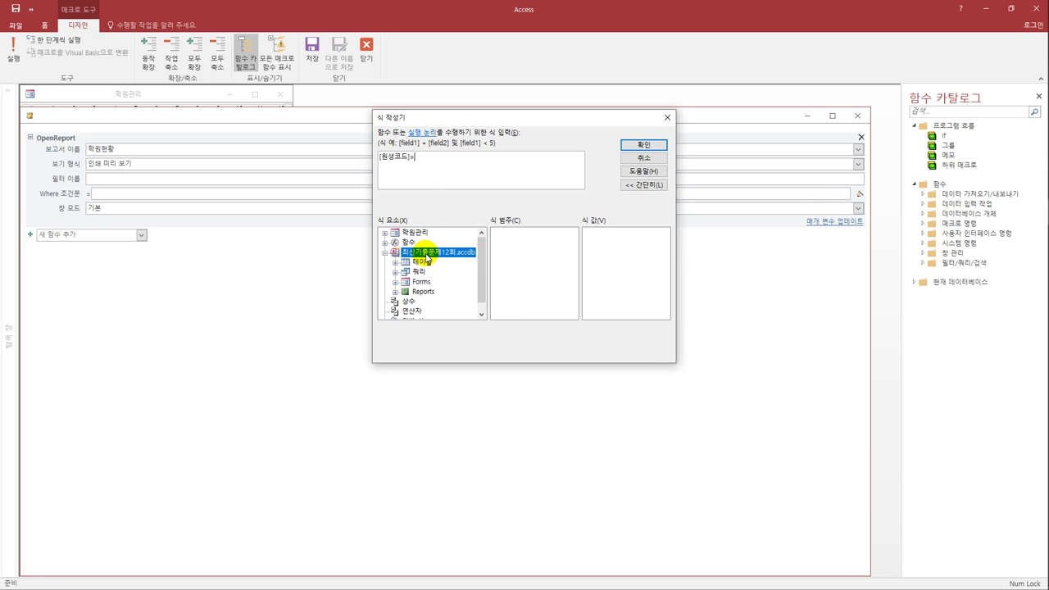
double_click(421, 282)
double_click(432, 301)
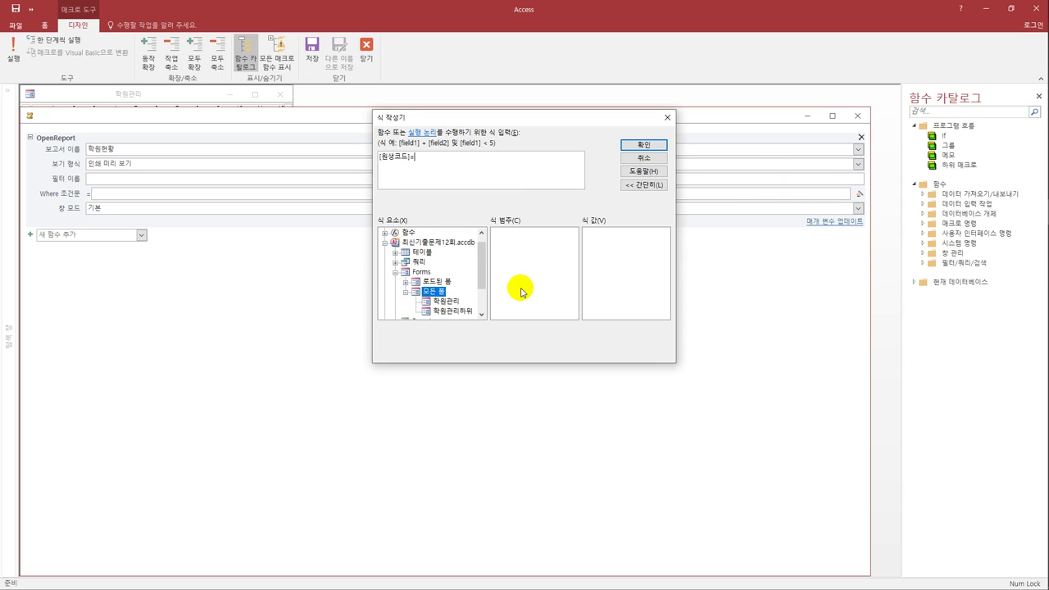
click(457, 302)
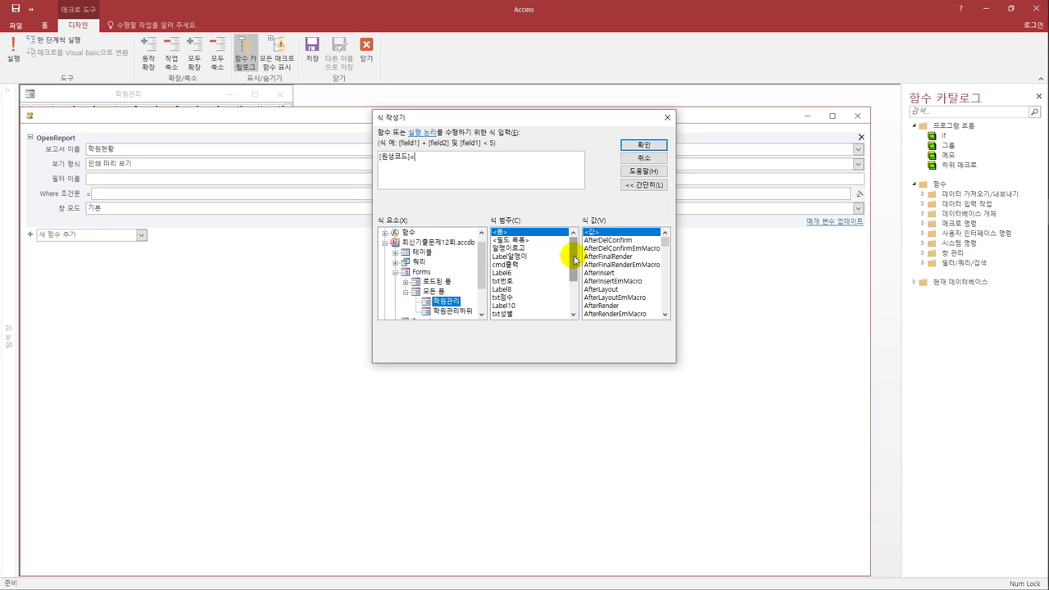
drag(575, 261, 569, 281)
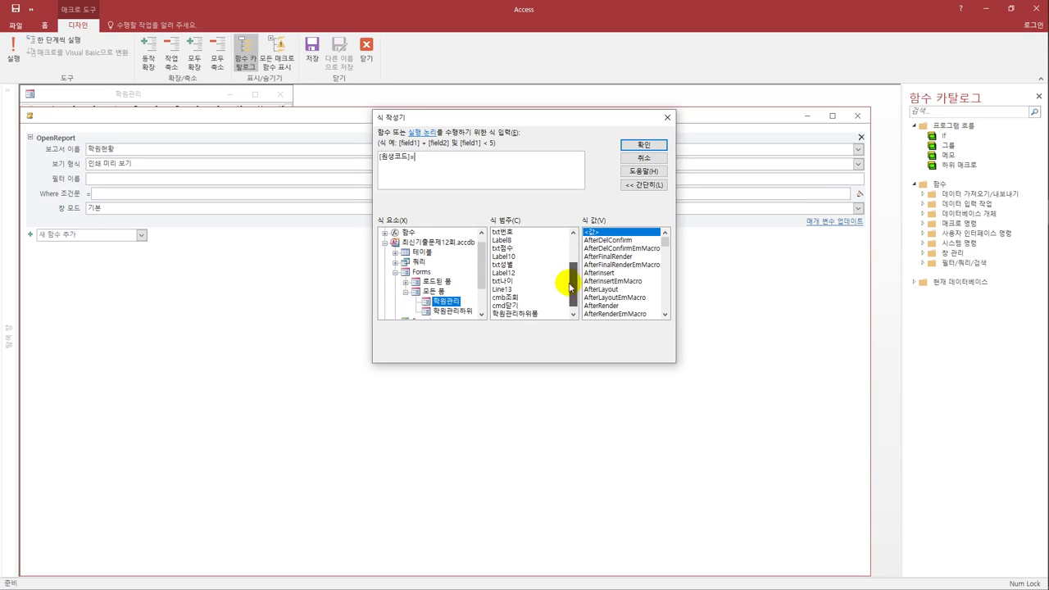
click(526, 300)
double_click(527, 300)
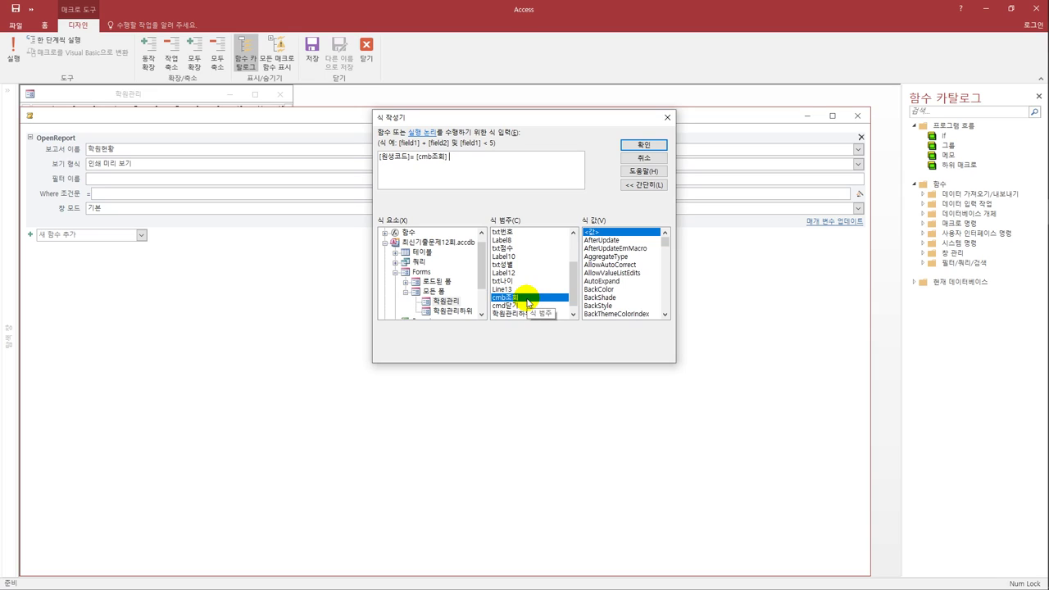
double_click(525, 300)
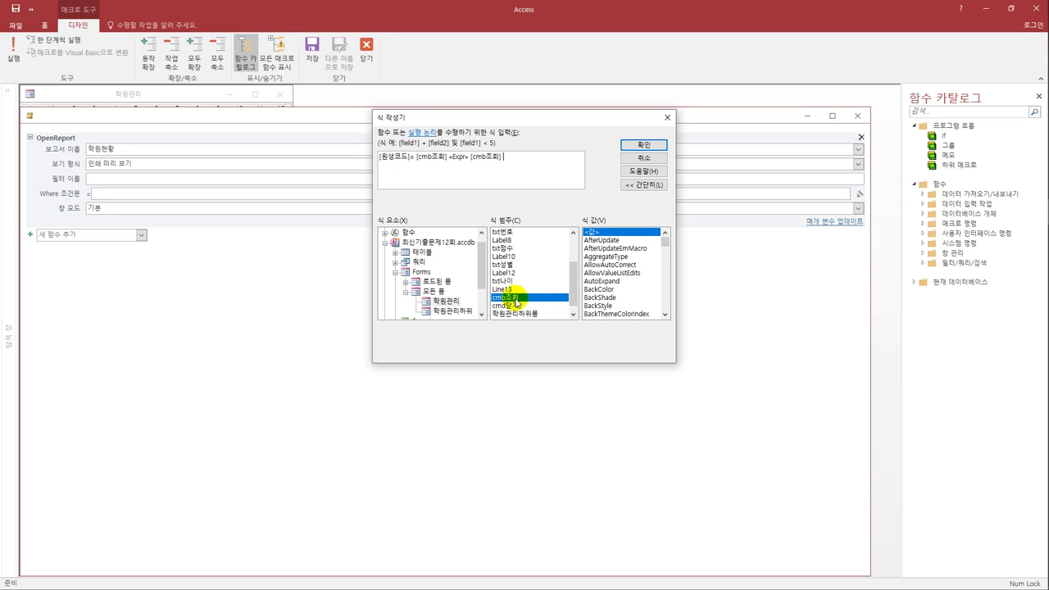
drag(502, 155, 421, 161)
key(Delete)
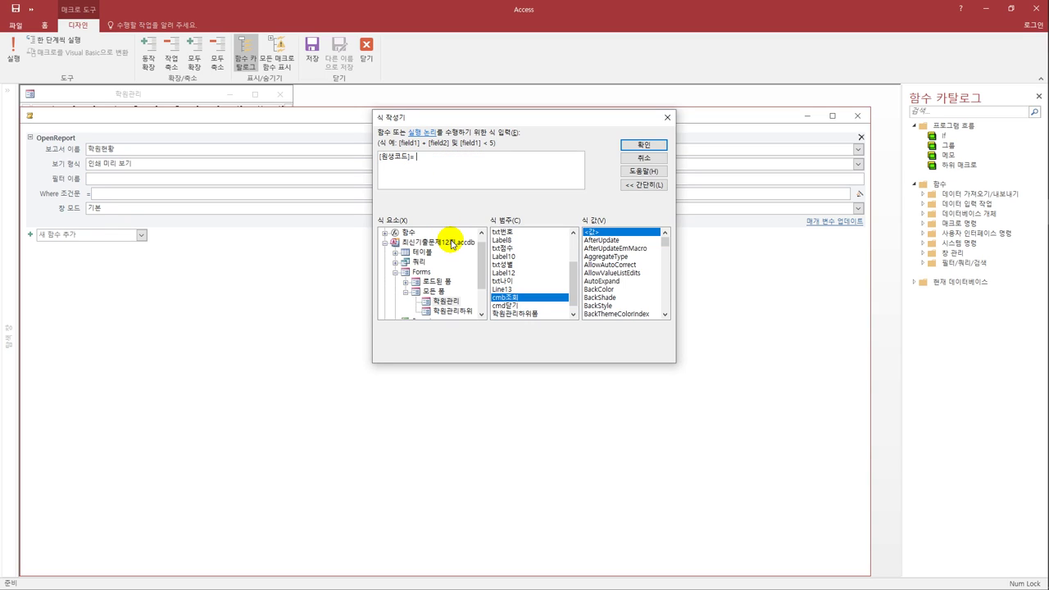
Complete the condition as [Forms]![학원관리]![cmb조회] with autocomplete and confirm it.
text([For)
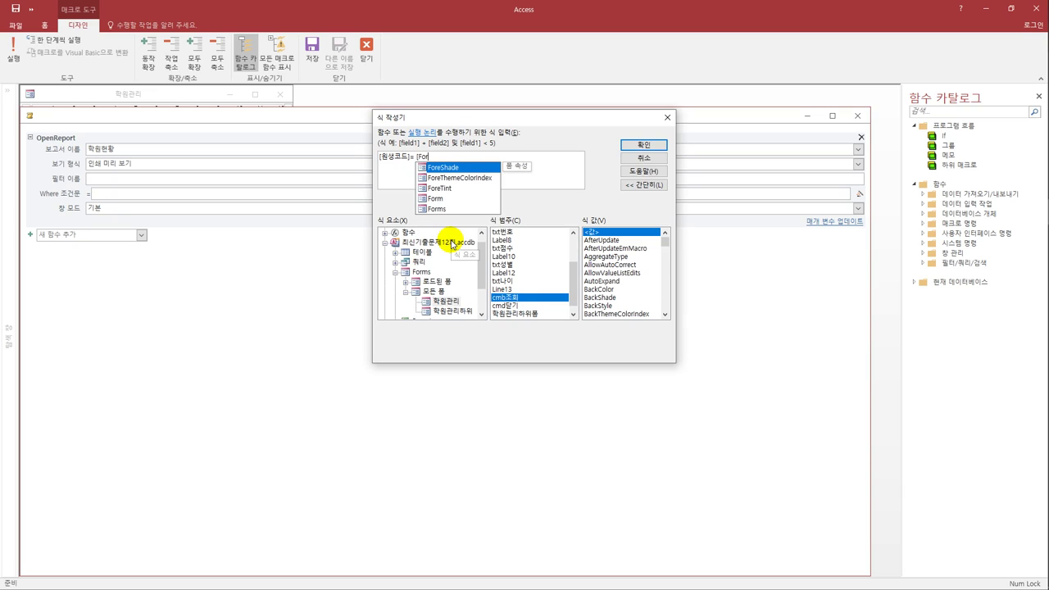
text(m)
key(Down)
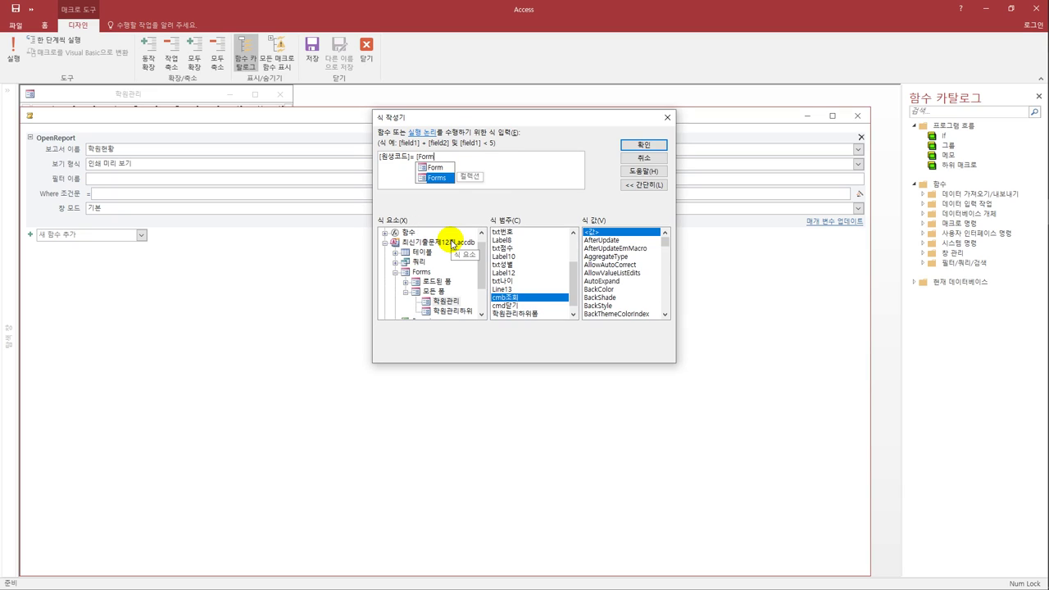
key(Tab)
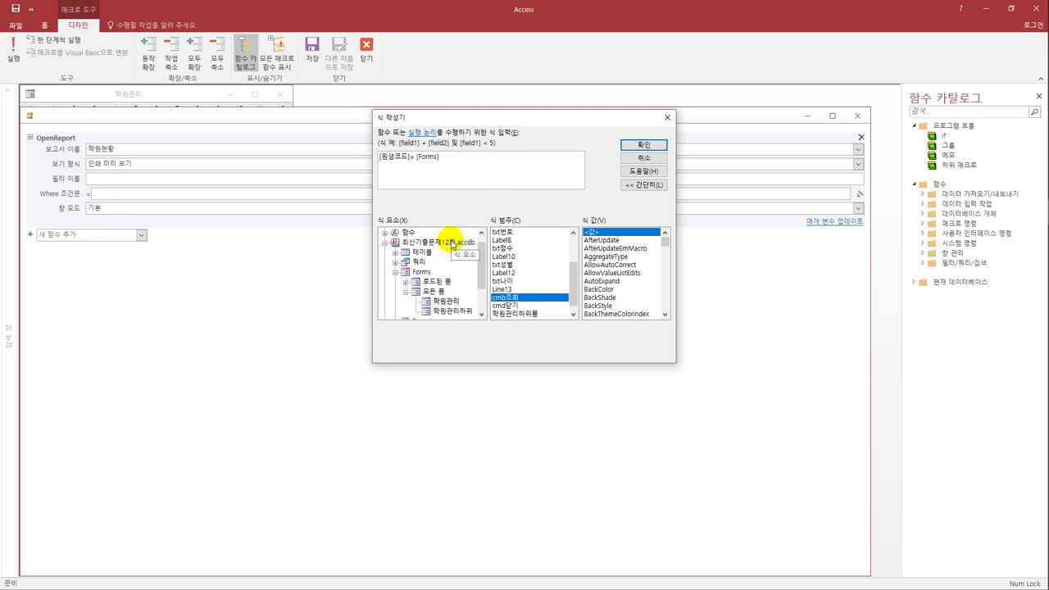
text(!)
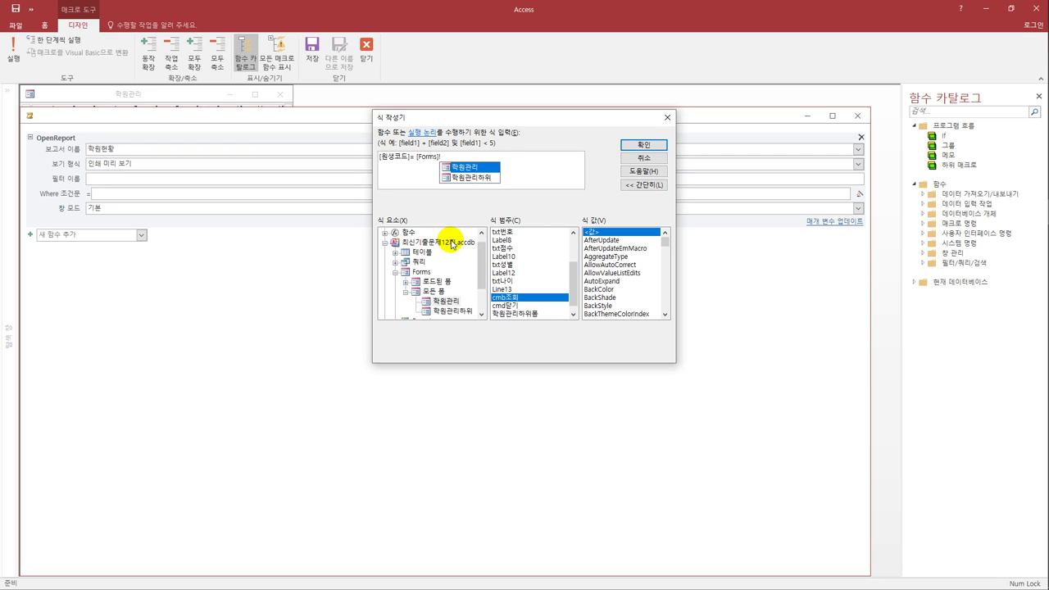
key(Tab)
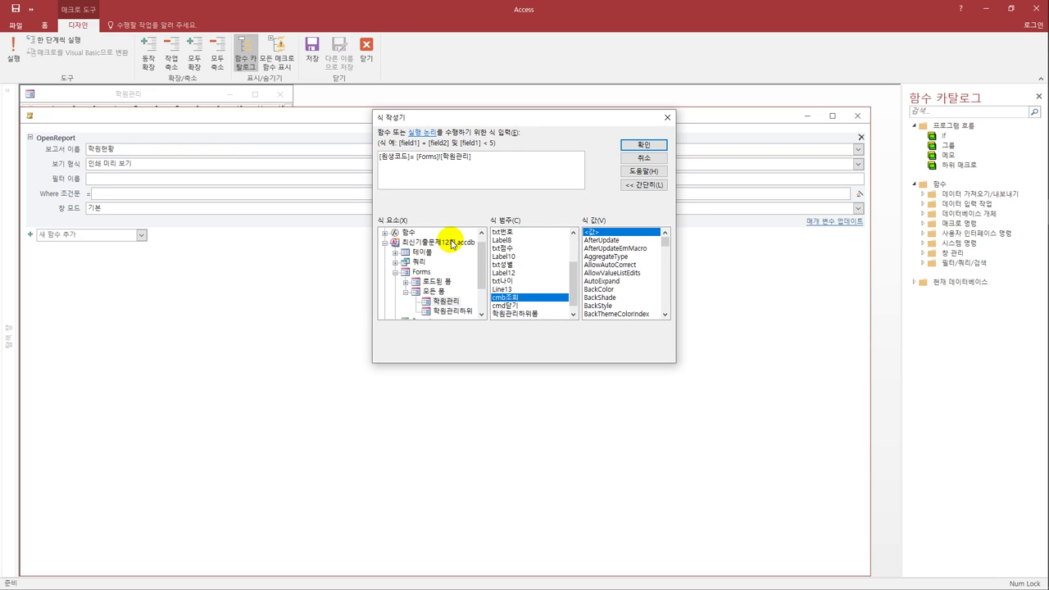
text(!)
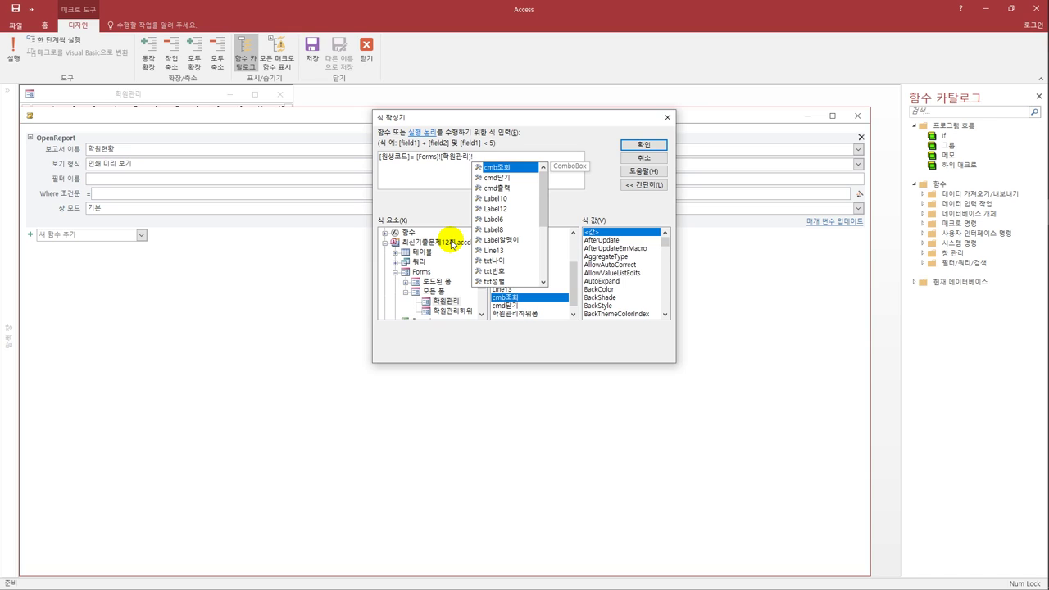
key(Tab)
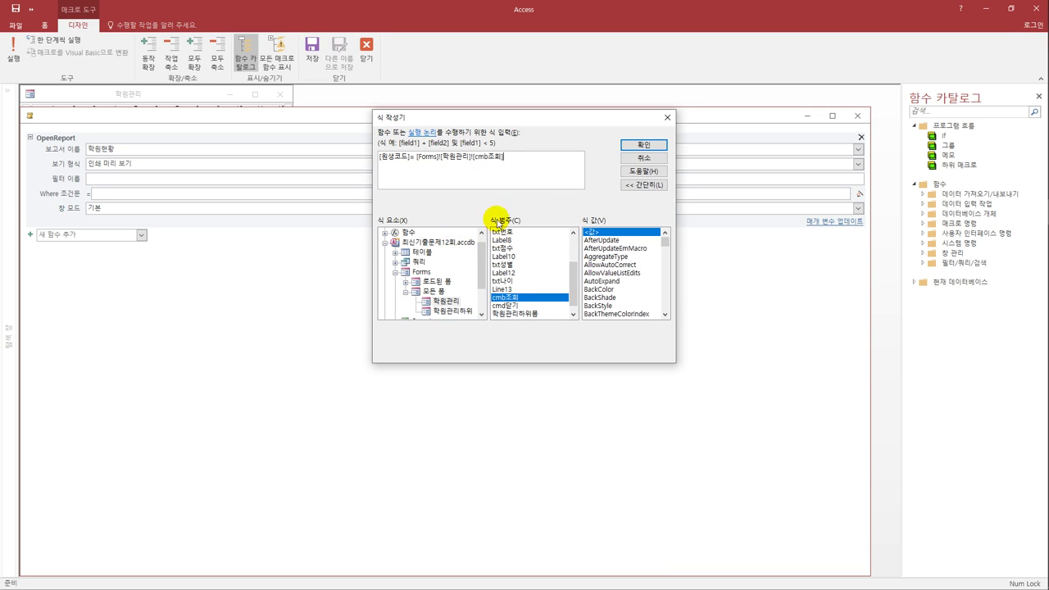
click(659, 147)
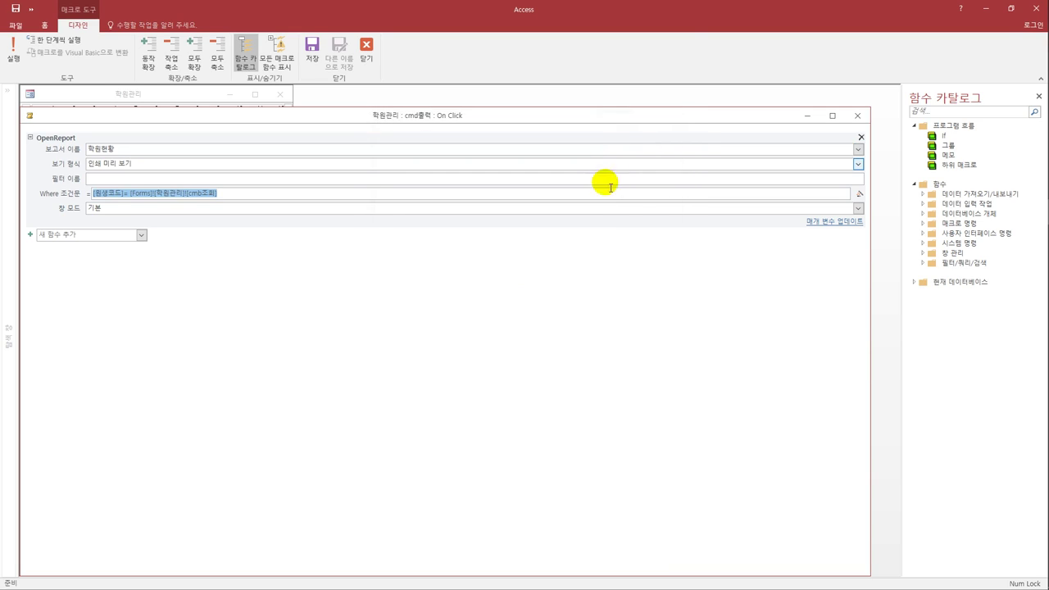
Save the 출력 button's embedded On Click macro and close the 학원관리 form design.
click(857, 114)
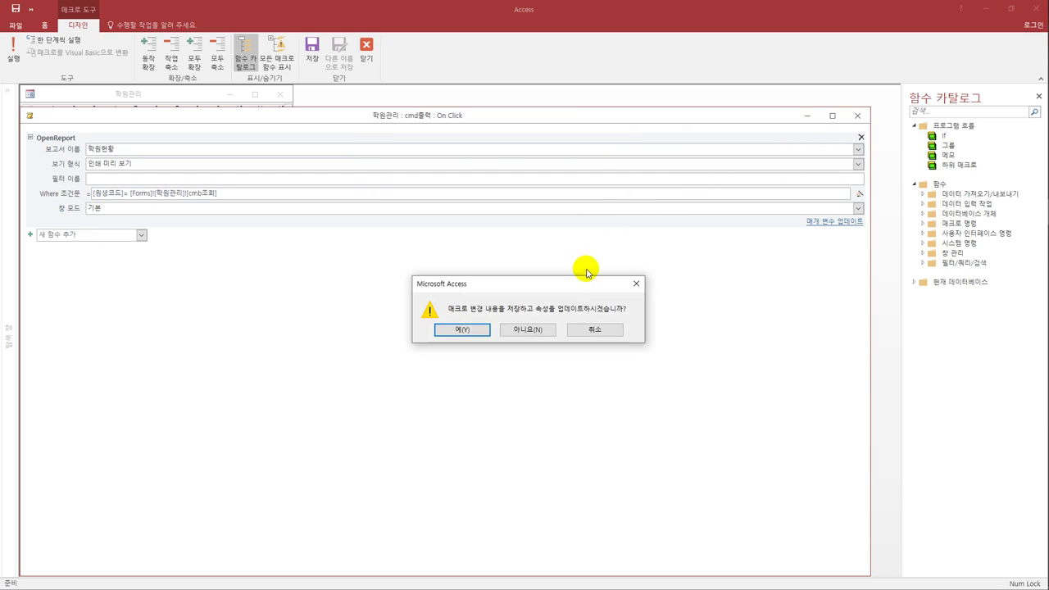
click(455, 331)
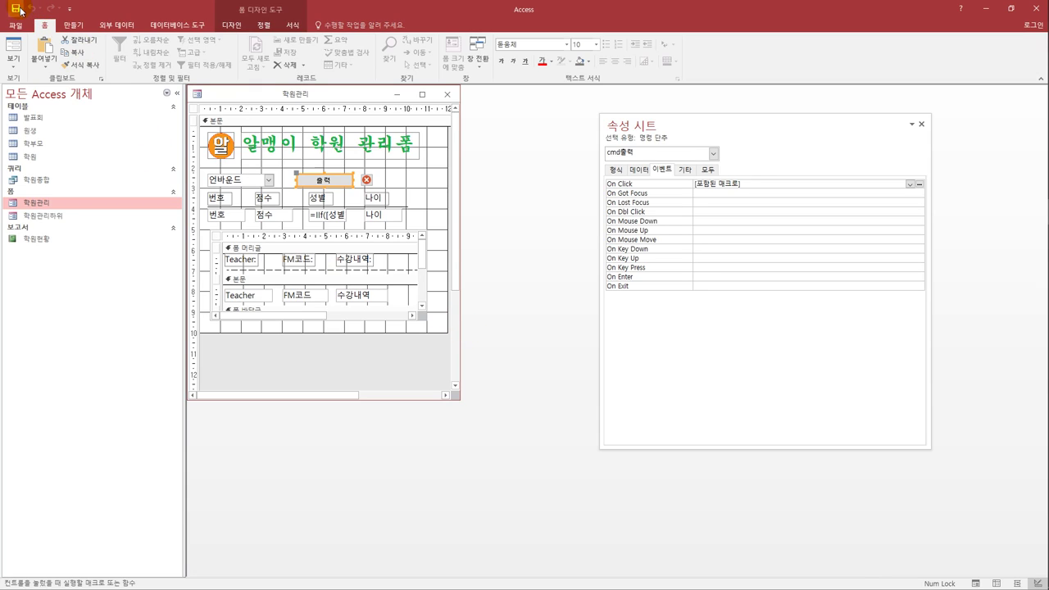
click(448, 94)
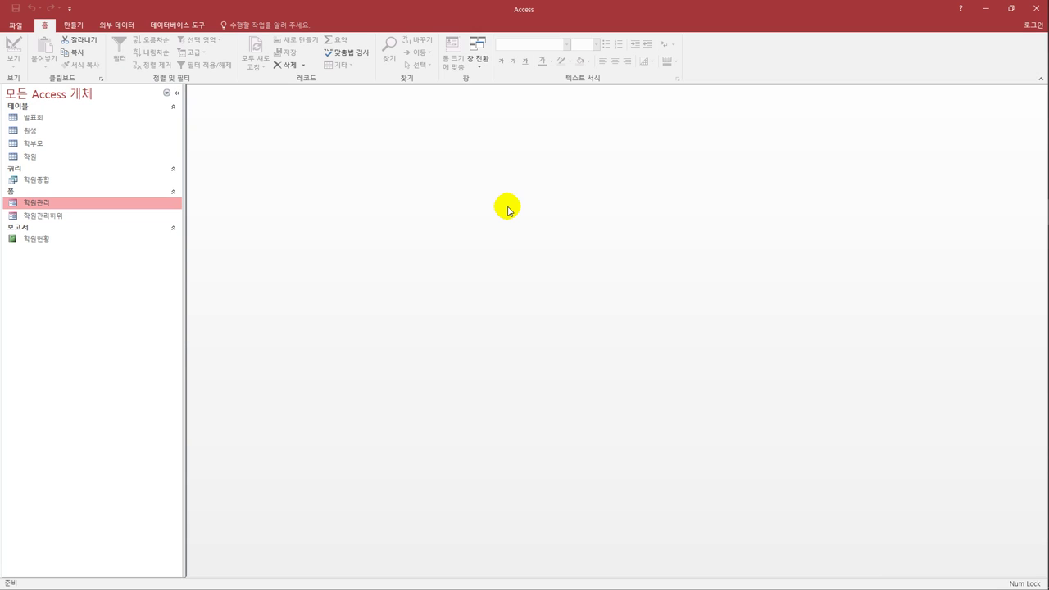
Create a query design on the 학원 table with the Teacher, 수강내역 and 점수 fields.
click(74, 26)
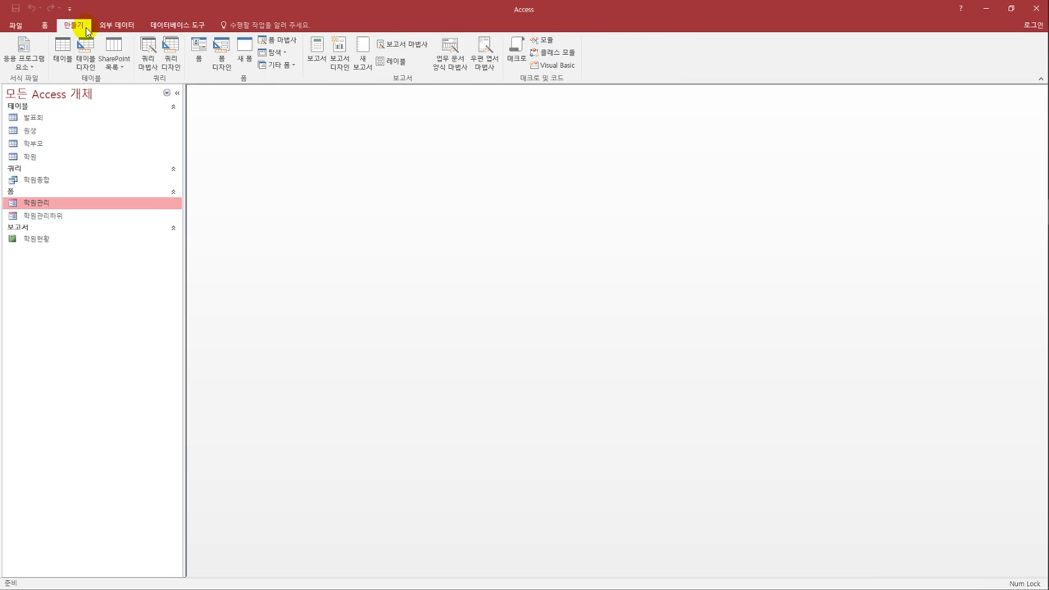
click(164, 62)
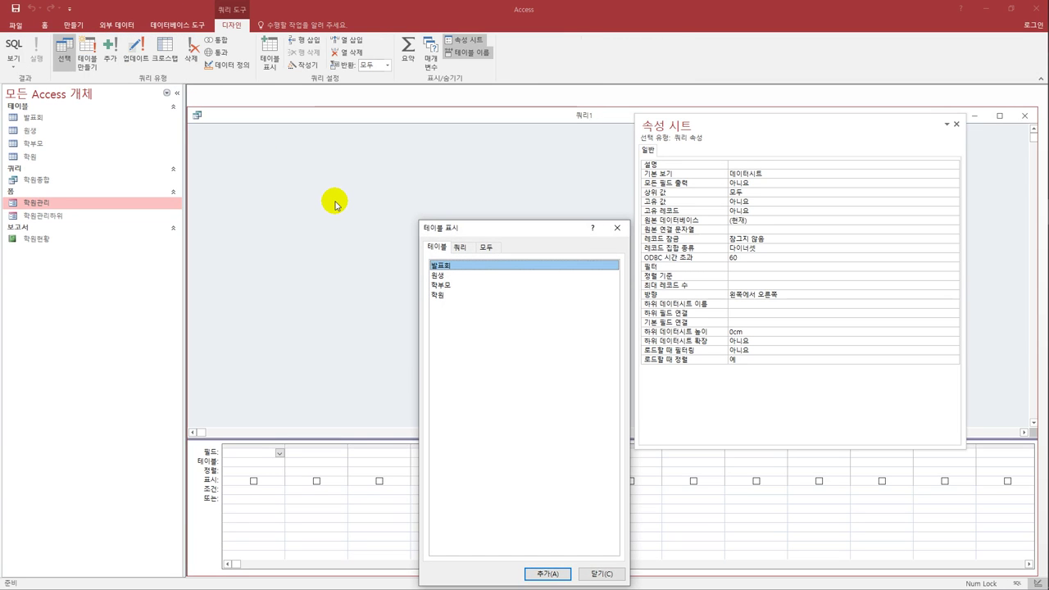
double_click(450, 296)
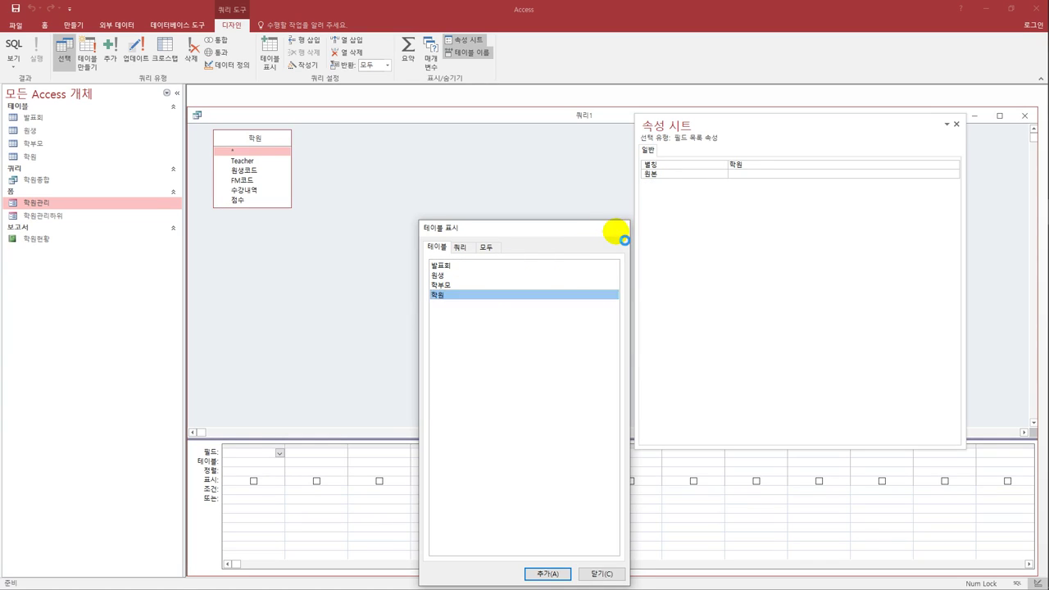
click(617, 228)
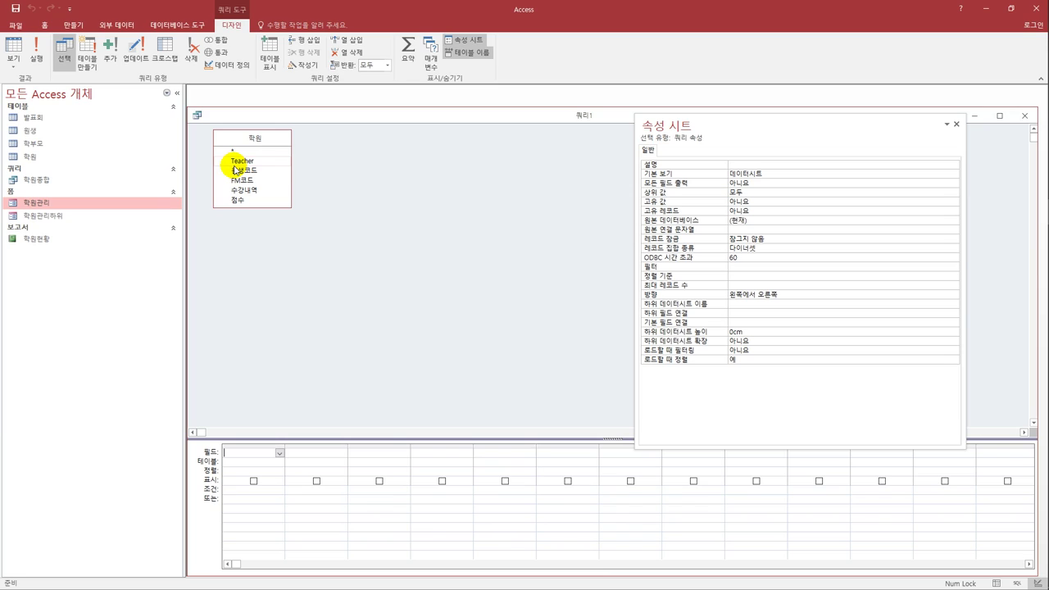
double_click(236, 161)
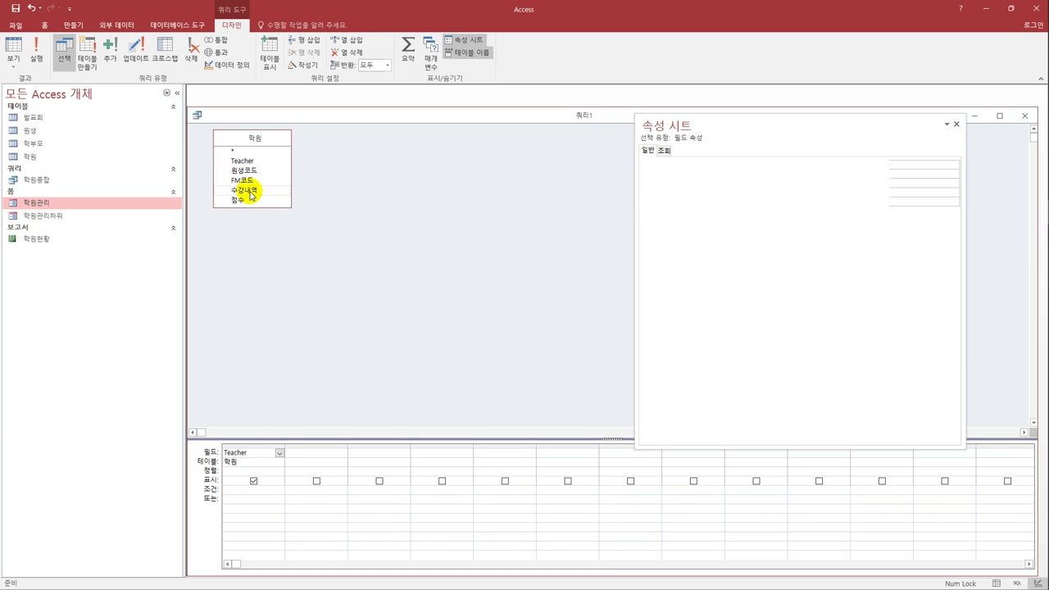
double_click(244, 190)
double_click(251, 200)
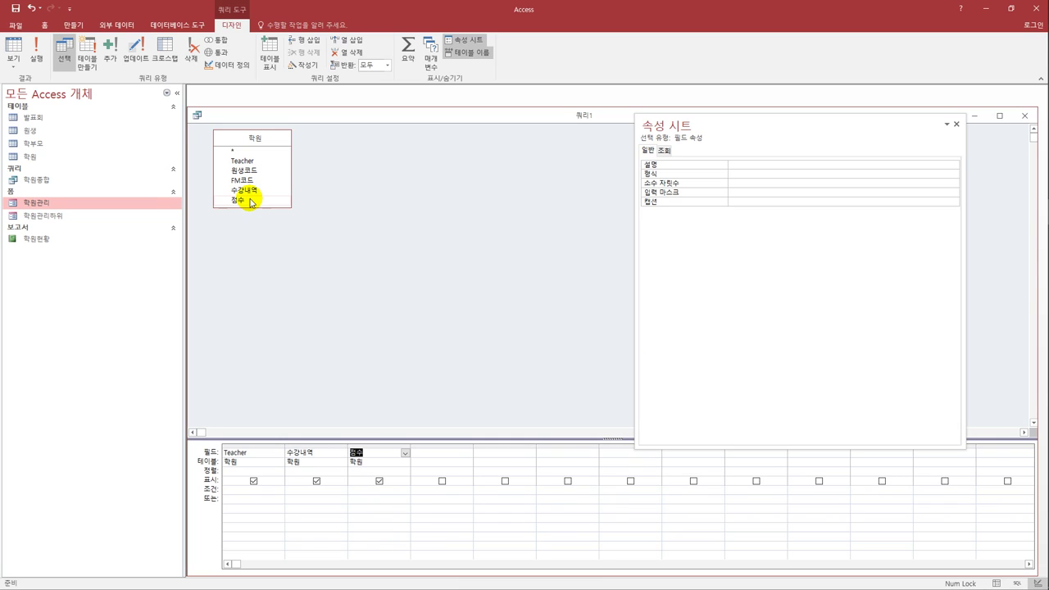
Sort 수강내역 ascending and 점수 descending, and widen the Teacher column.
click(338, 472)
click(341, 472)
click(339, 480)
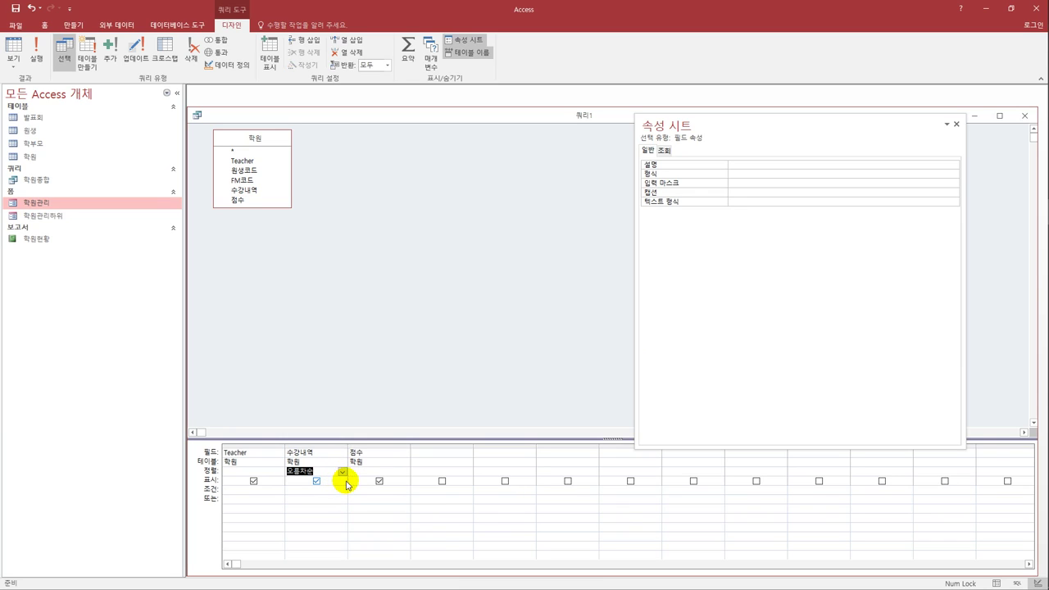
click(381, 471)
click(404, 473)
click(399, 488)
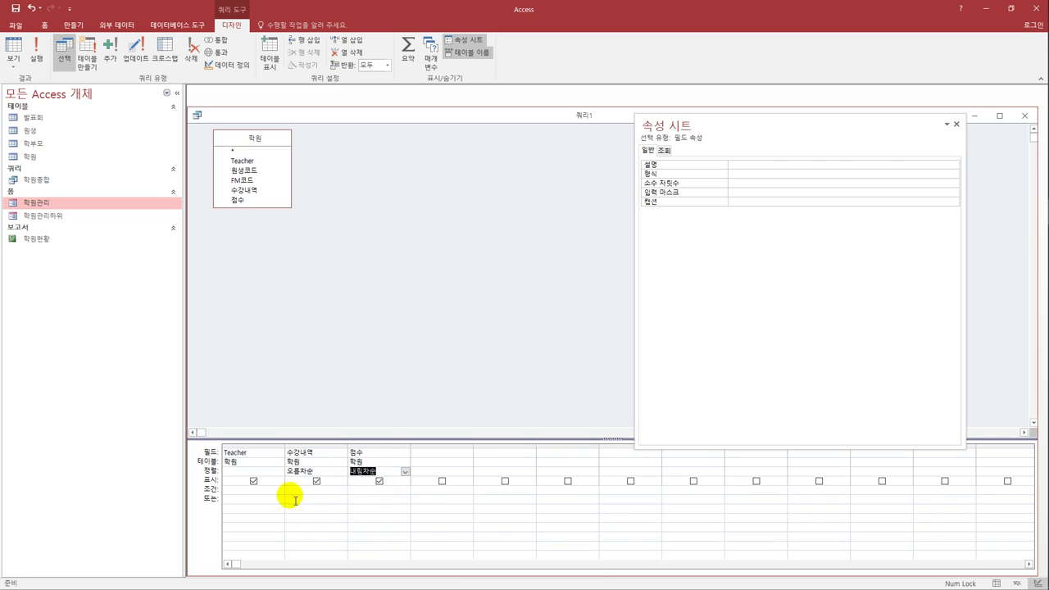
drag(291, 450, 336, 453)
Set the Teacher criteria to Like "*" & [이름을 입력하세요] & "*" and run the query.
click(256, 498)
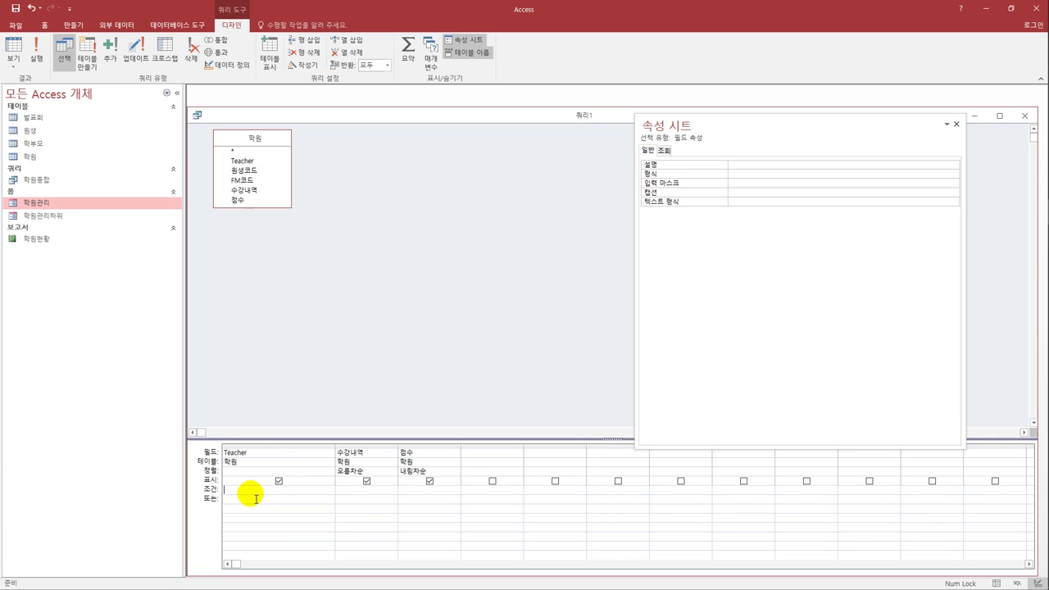
text(lik)
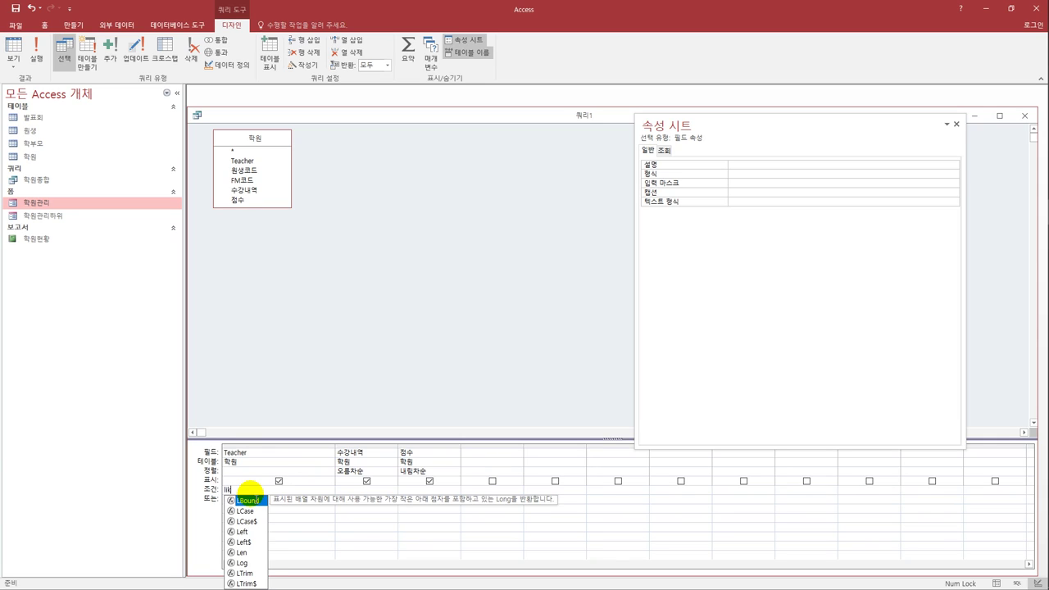
text(e '*" & [ [] & "*)
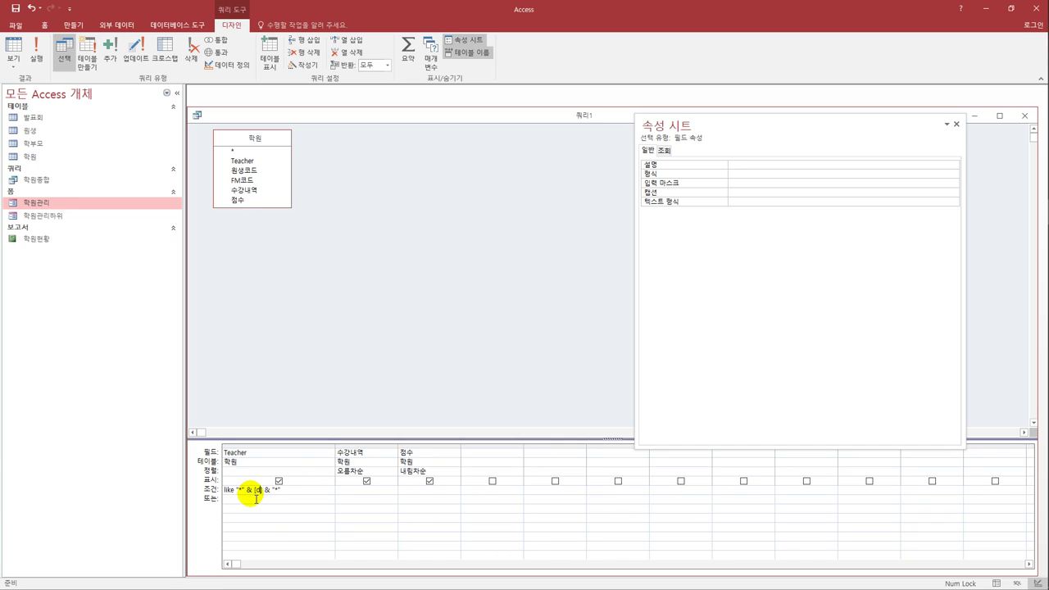
text(이름을 입력하세요)
click(18, 52)
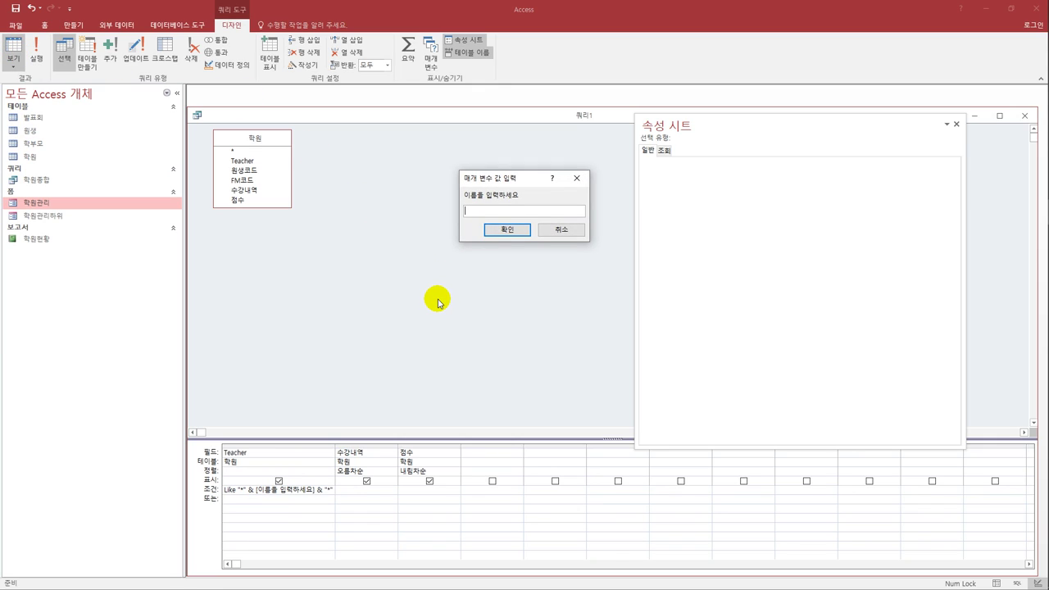
Answer the name prompt and view the matching teachers' 수강내역 and 점수 records.
text(김)
click(502, 244)
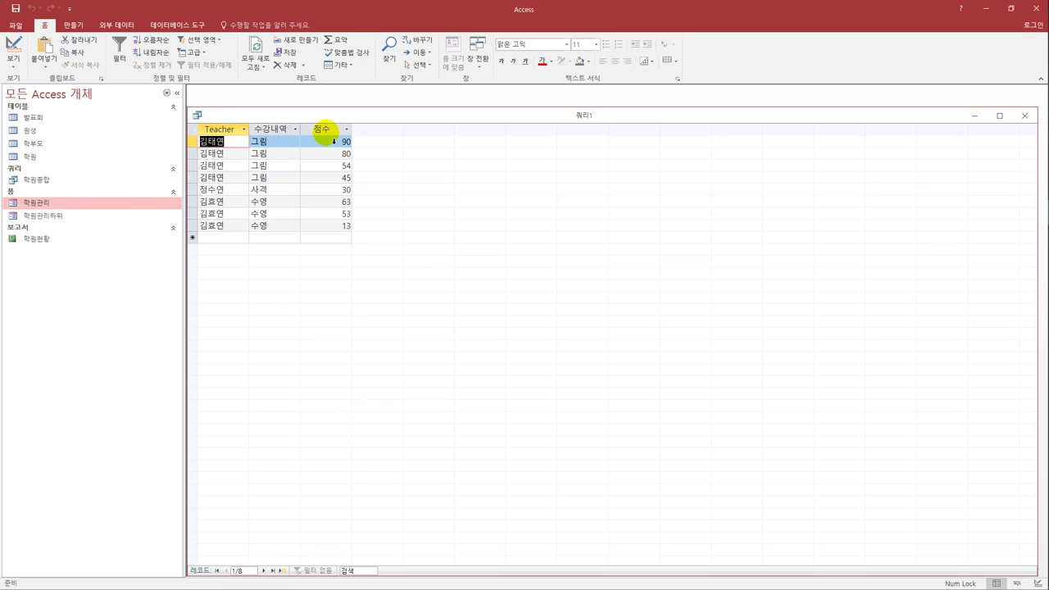
In Design view, title the Teacher column 이름 with an 이름: alias.
click(13, 47)
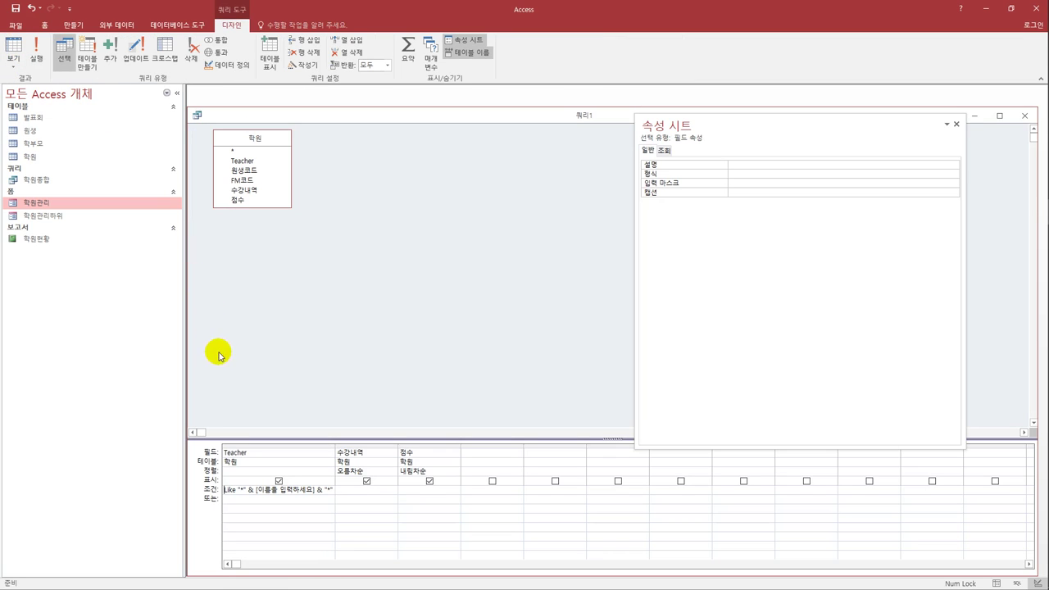
click(224, 454)
text(이름:)
key(Tab)
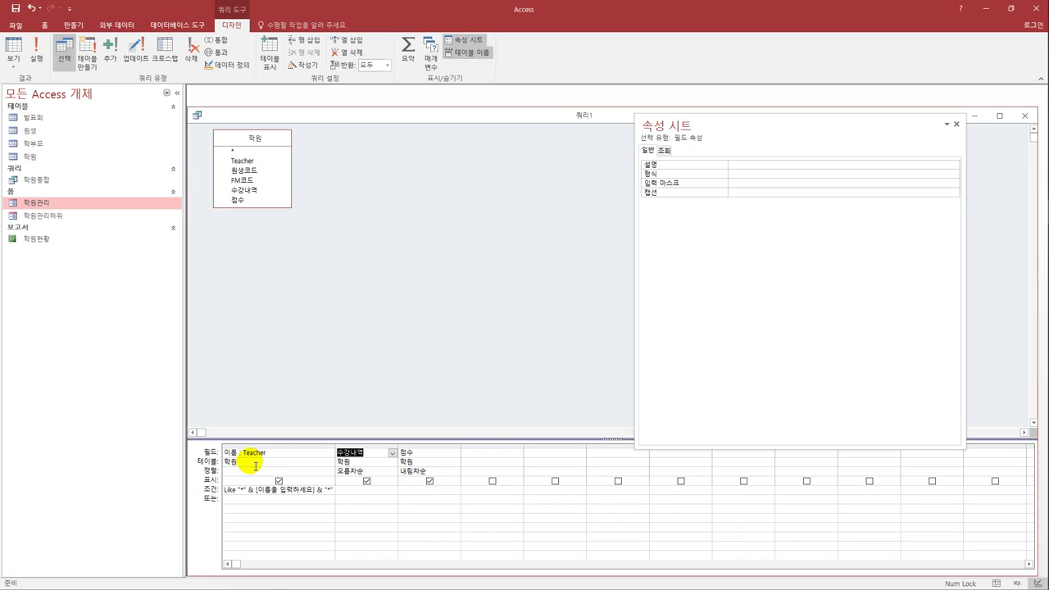
Save the query as Teacher검색 and close it.
click(15, 8)
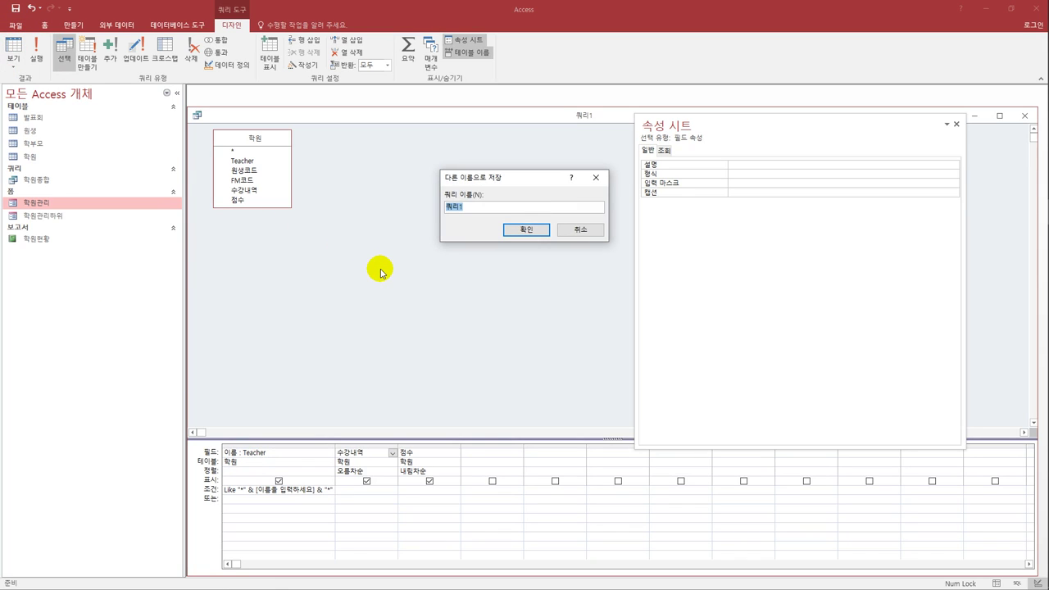
text(t)
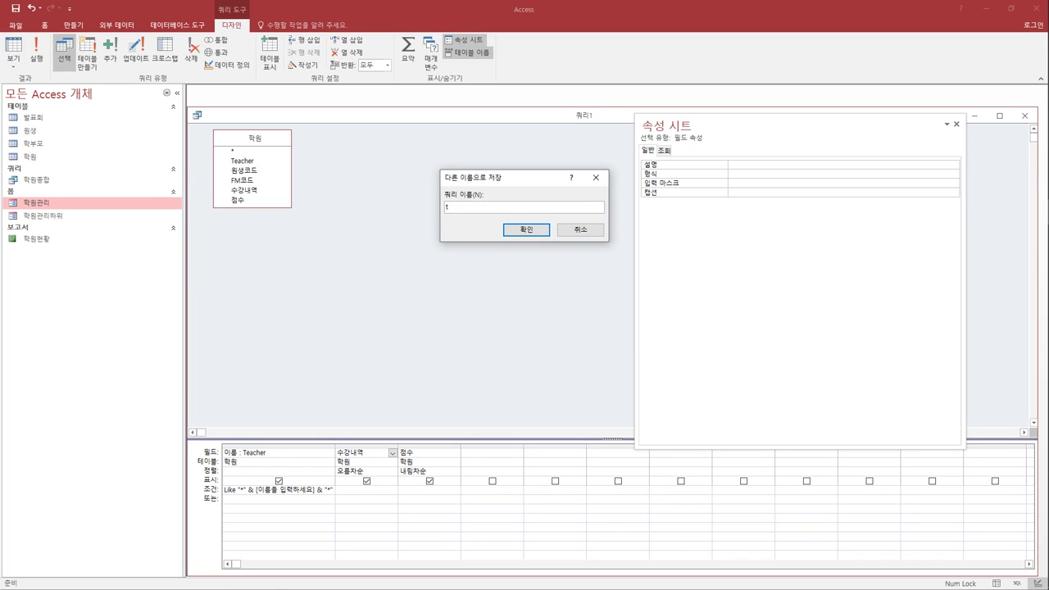
text(Teacher검색)
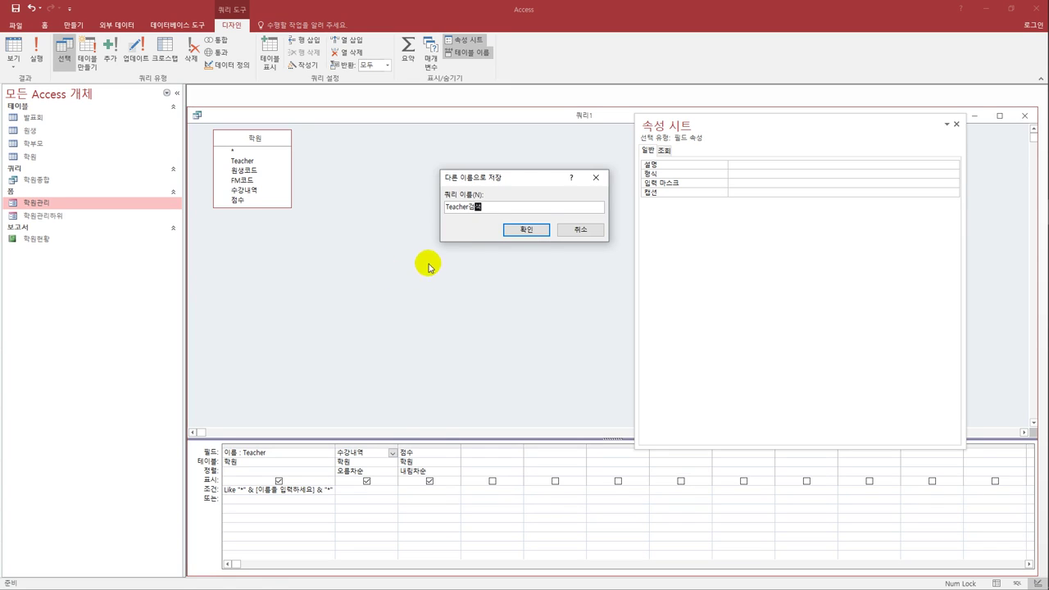
click(526, 229)
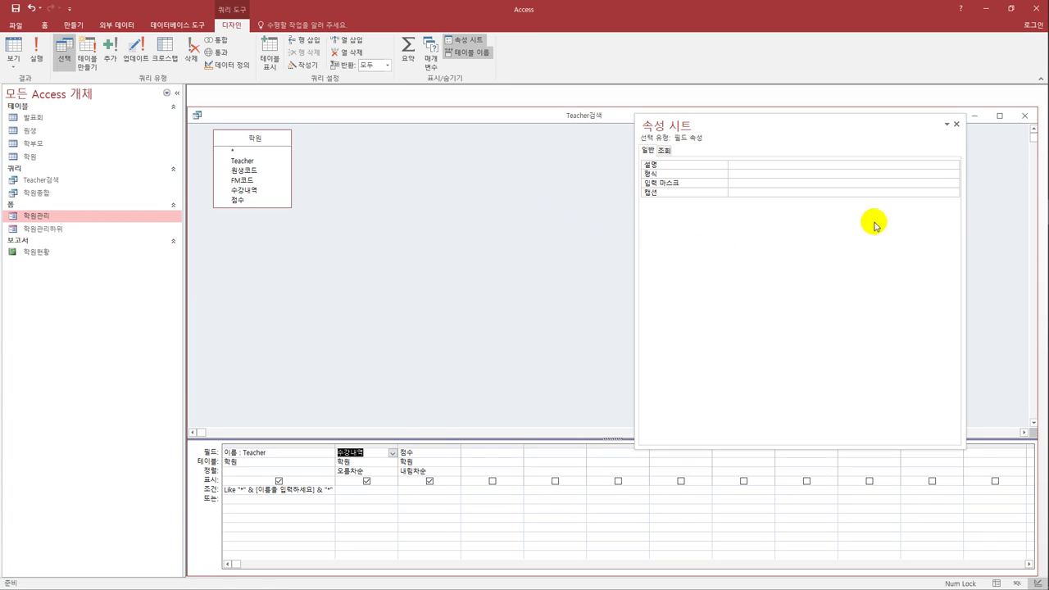
click(1024, 117)
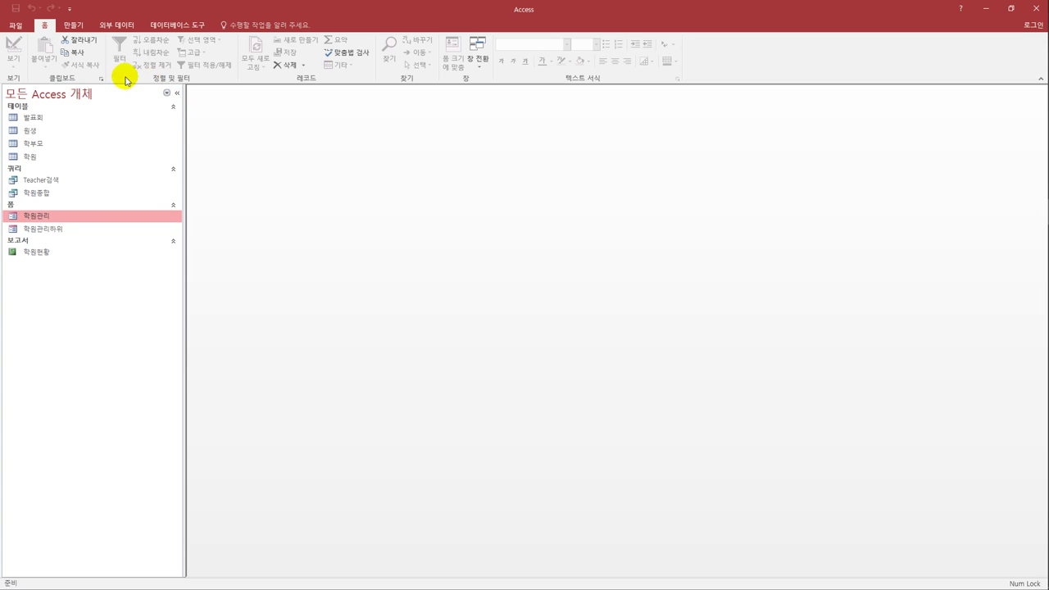
Open a new blank query in Design view with the table picker listing 발표회, 원생, 학부모, 학원.
click(72, 26)
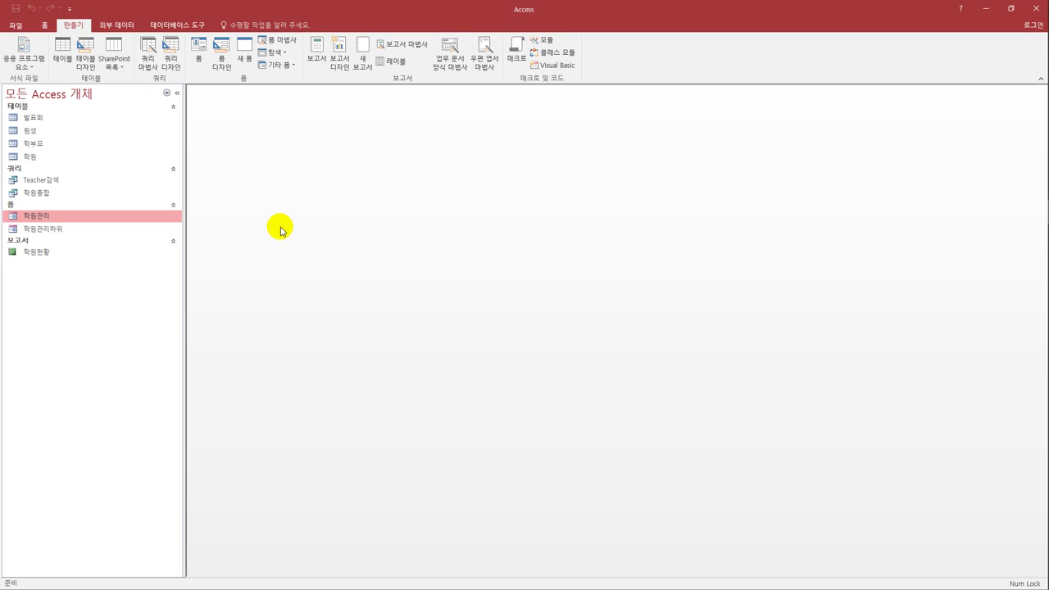
click(170, 62)
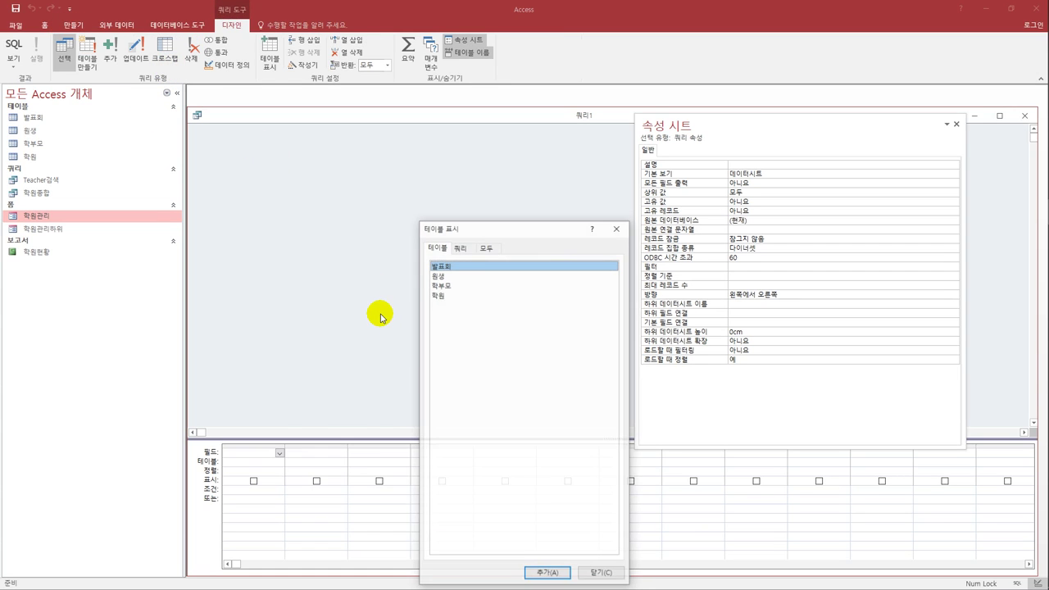
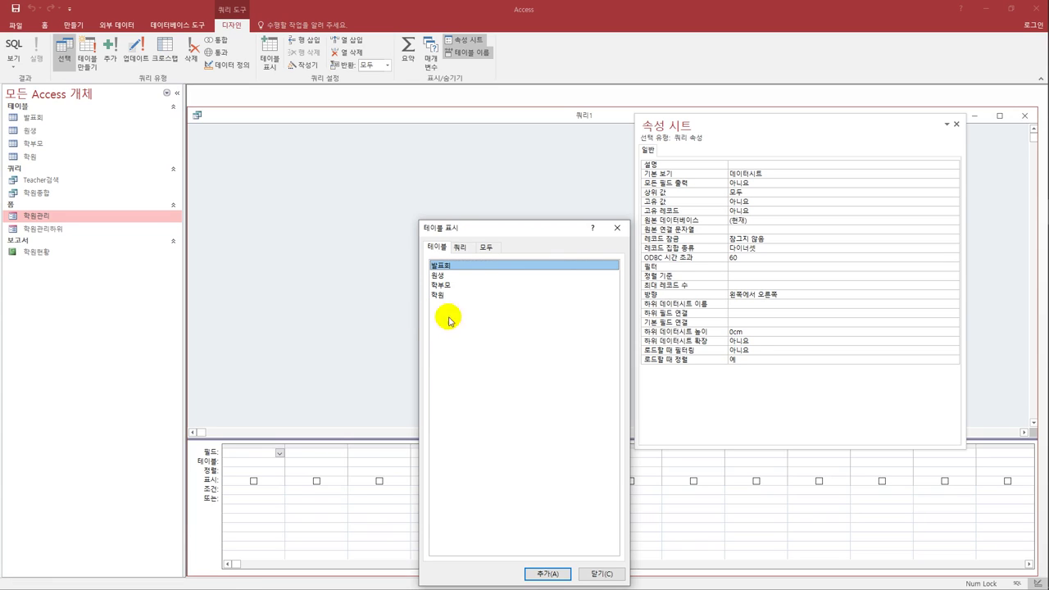
Add the 원생 table to the query, then open 원생 in datasheet view.
double_click(460, 276)
click(601, 574)
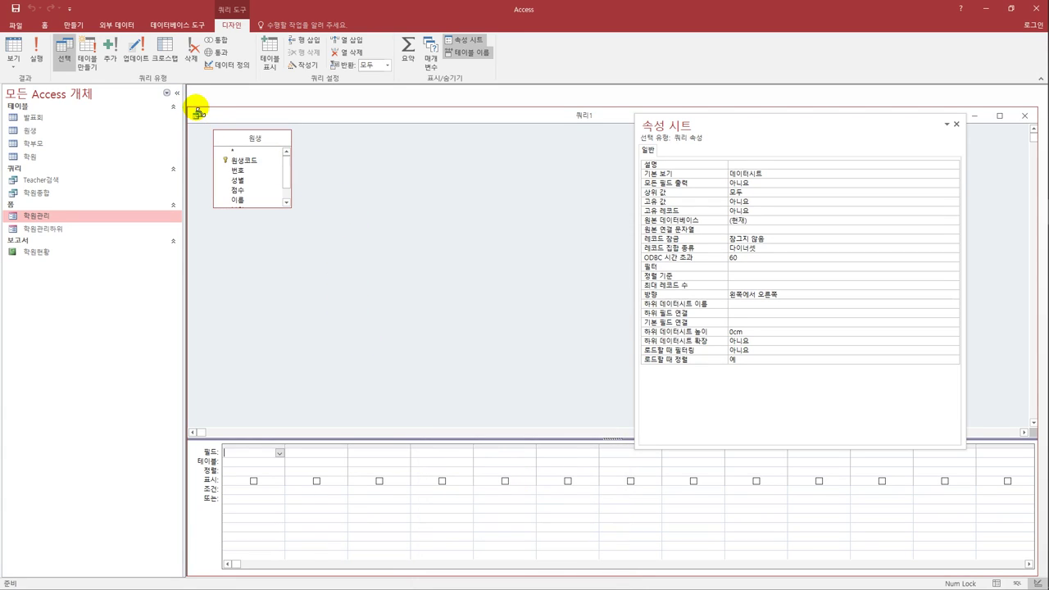
drag(203, 113, 275, 126)
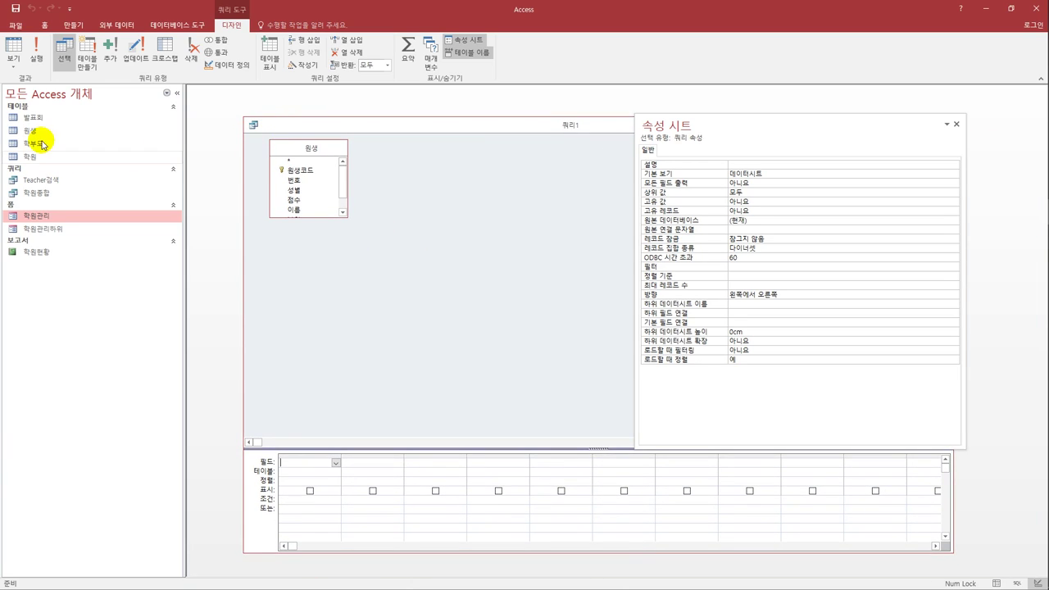
click(39, 135)
double_click(40, 135)
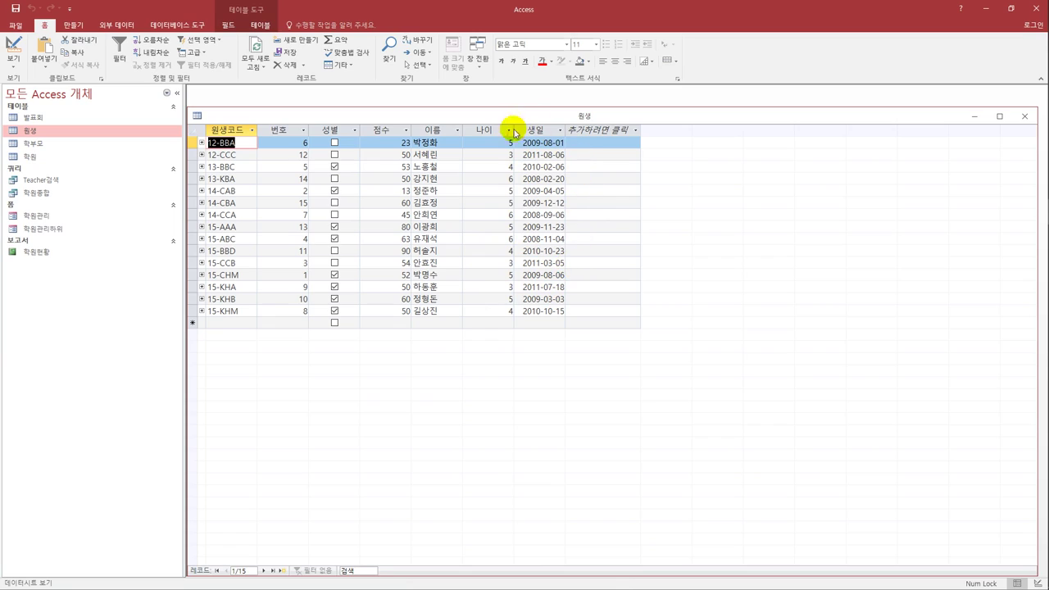
Switch 원생 to Design View and insert a blank field row above 생일.
click(13, 64)
click(40, 109)
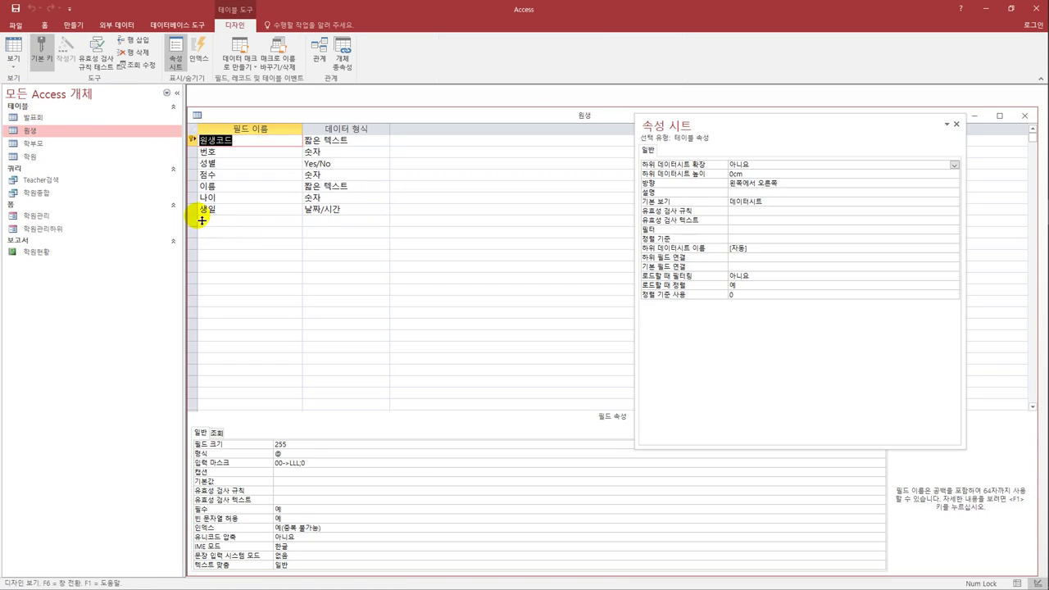
click(191, 209)
right_click(193, 211)
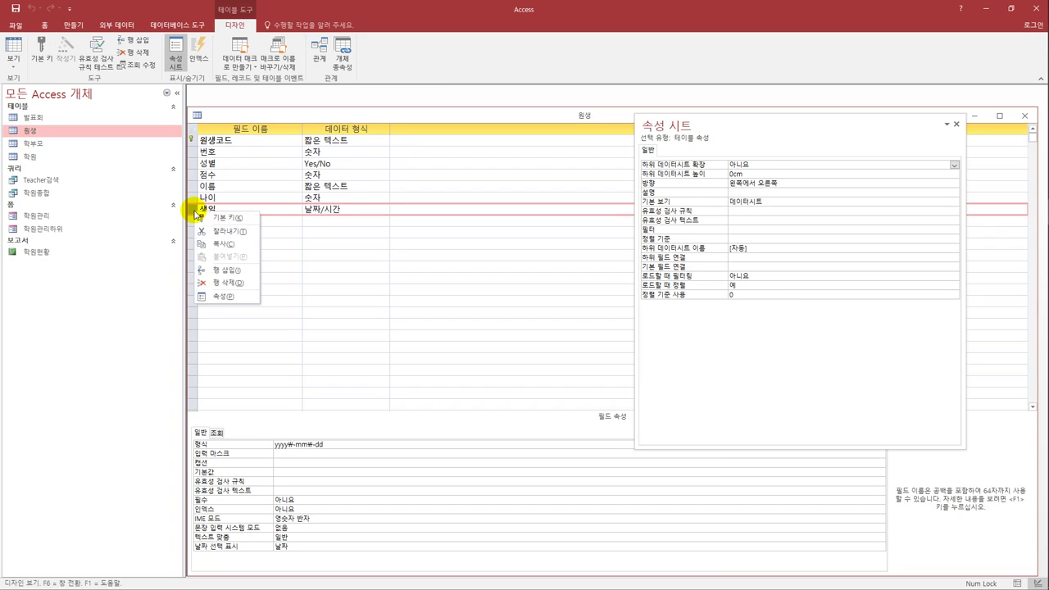
click(226, 270)
Name the new field 현재나이 with the Number (숫자) data type, then save and close the table.
click(227, 210)
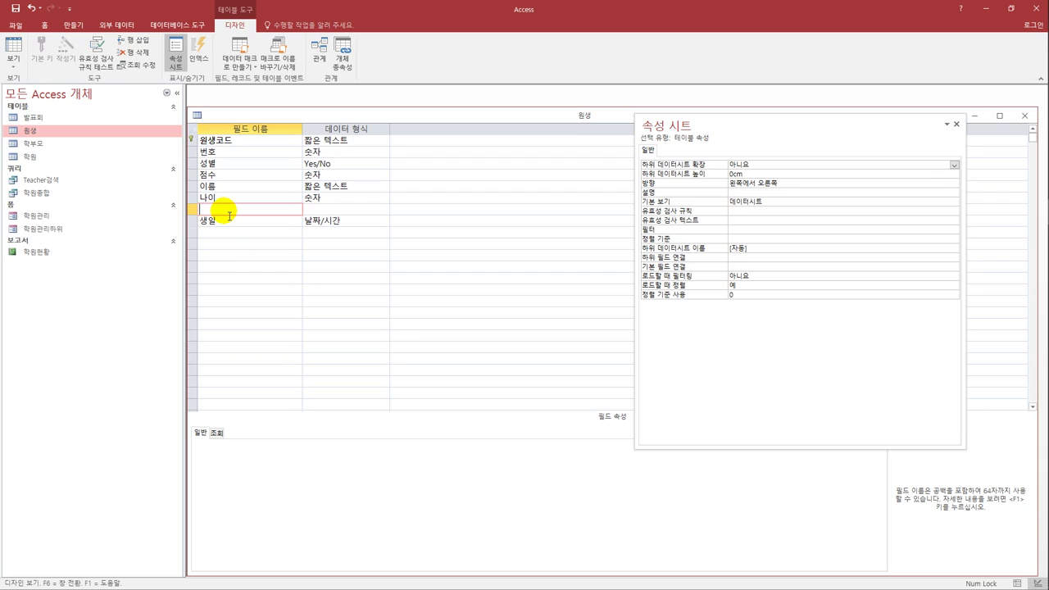
text(현재나이)
click(347, 210)
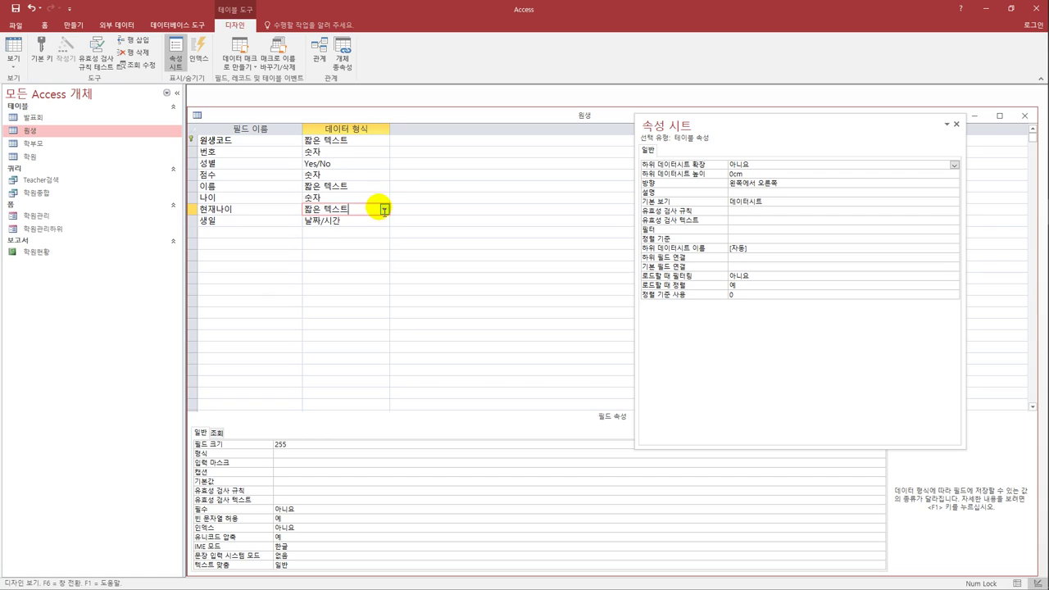
click(384, 209)
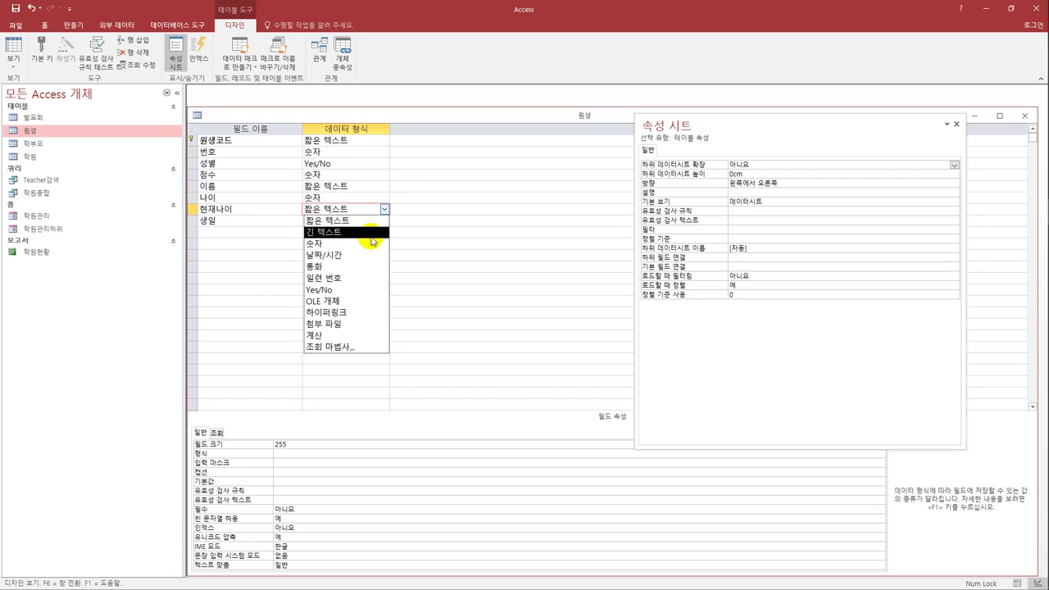
click(372, 244)
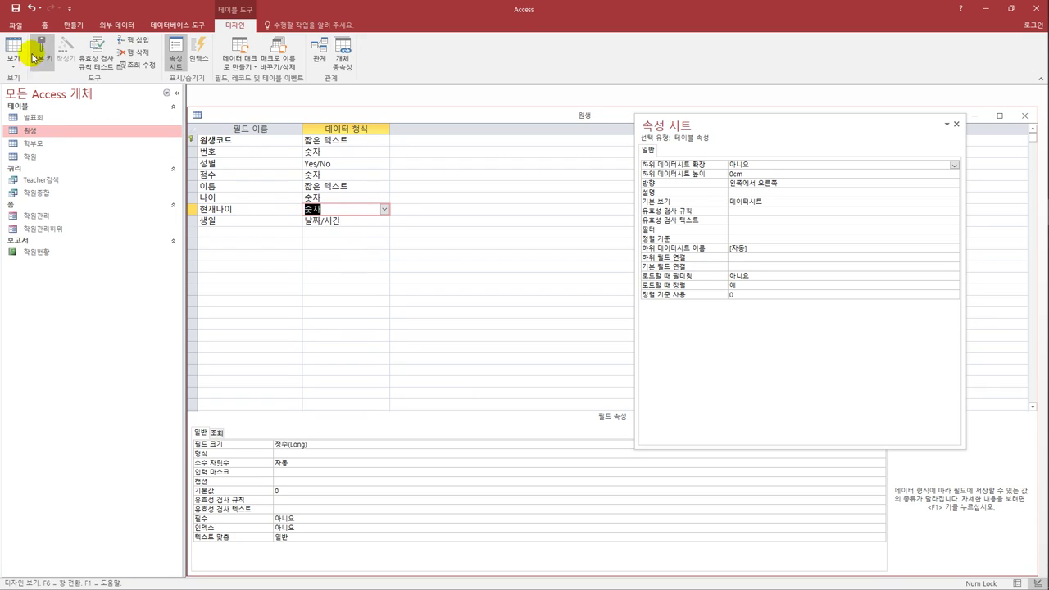
click(15, 9)
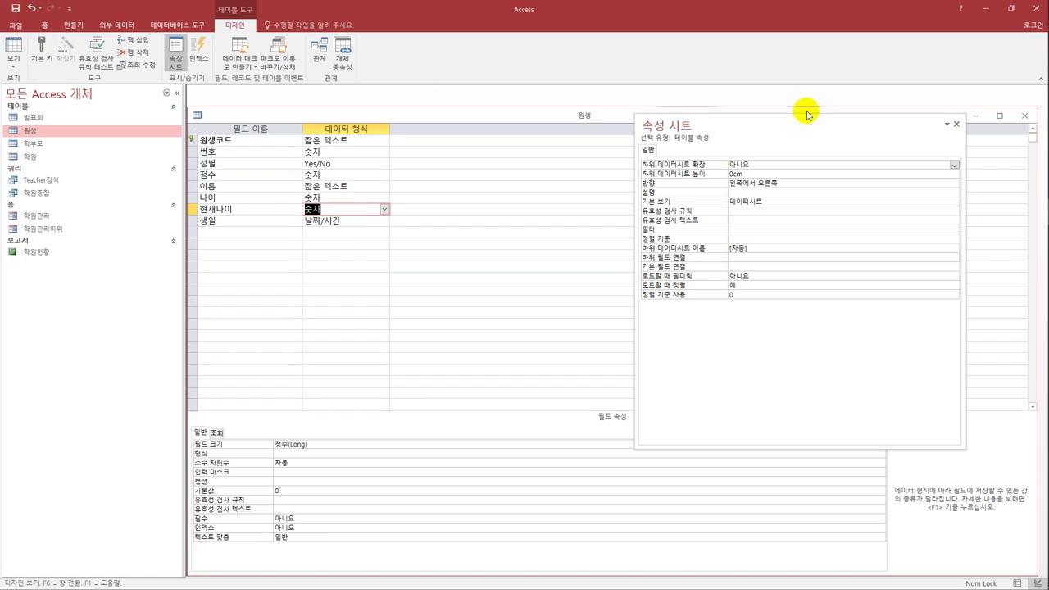
click(1023, 116)
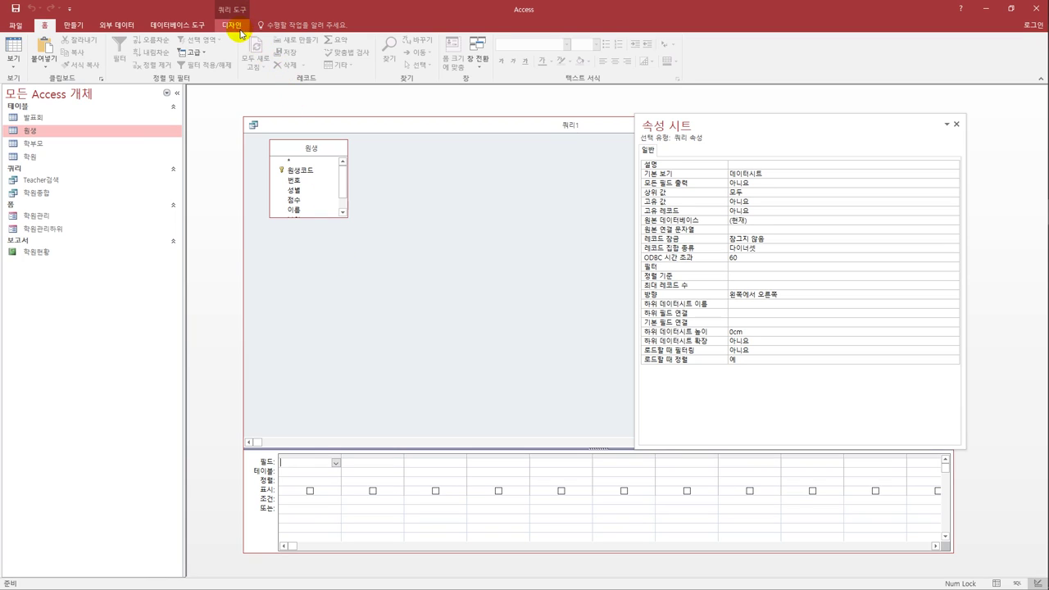
Convert 쿼리1 into an update query.
click(234, 26)
click(136, 51)
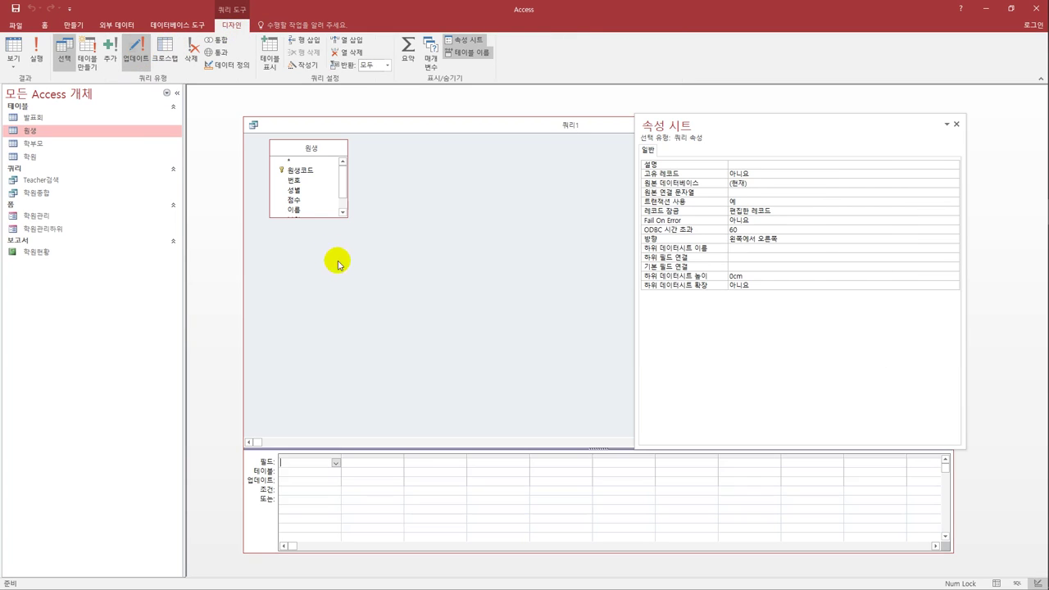
click(336, 464)
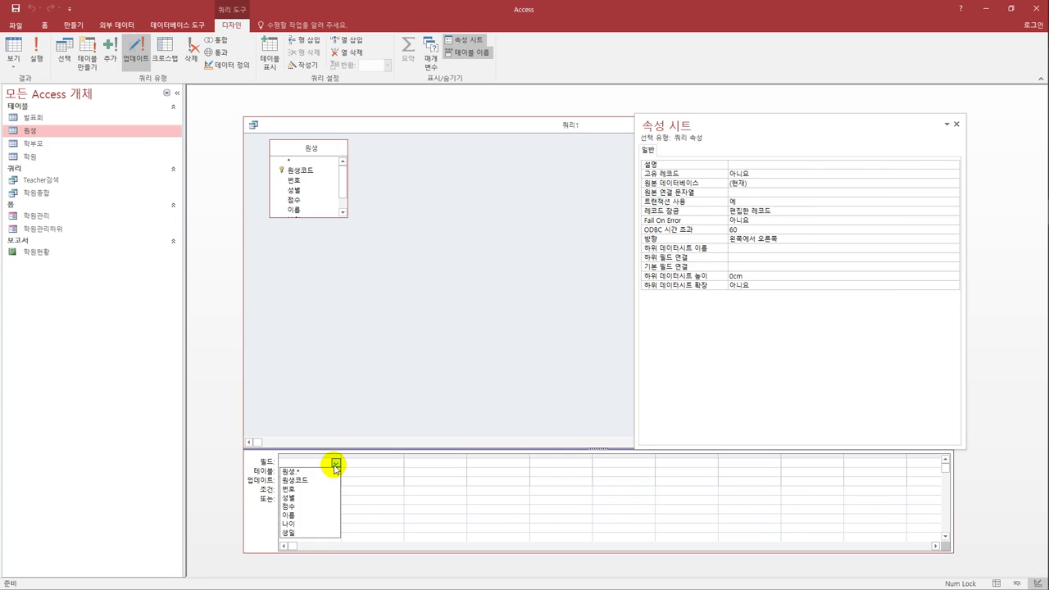
click(342, 184)
drag(342, 184, 334, 215)
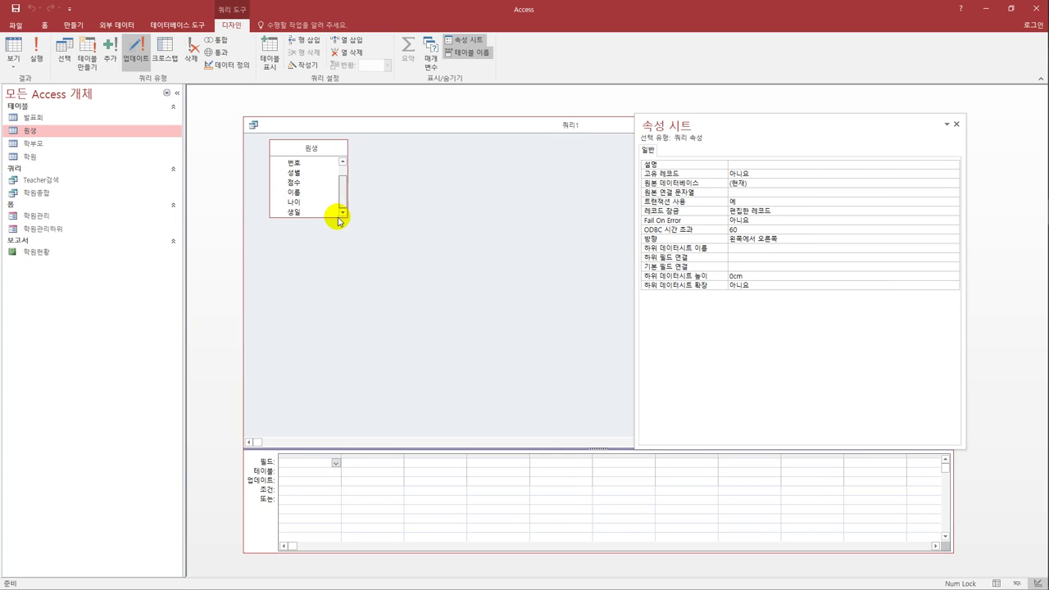
Remove the 원생 table from the query and add it back from Show Table.
click(336, 154)
right_click(334, 149)
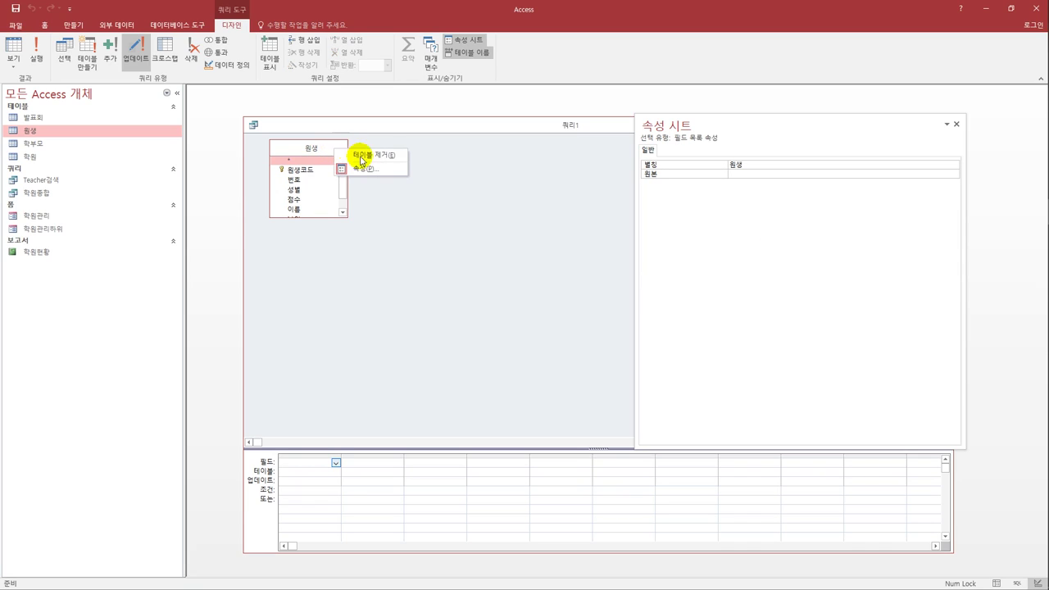
click(368, 155)
right_click(326, 186)
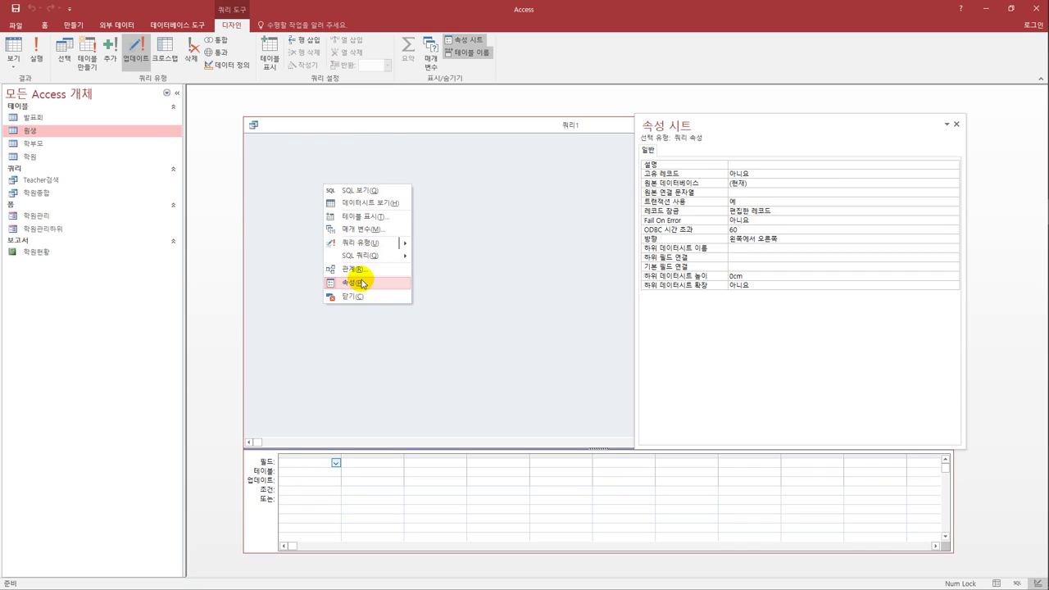
click(365, 216)
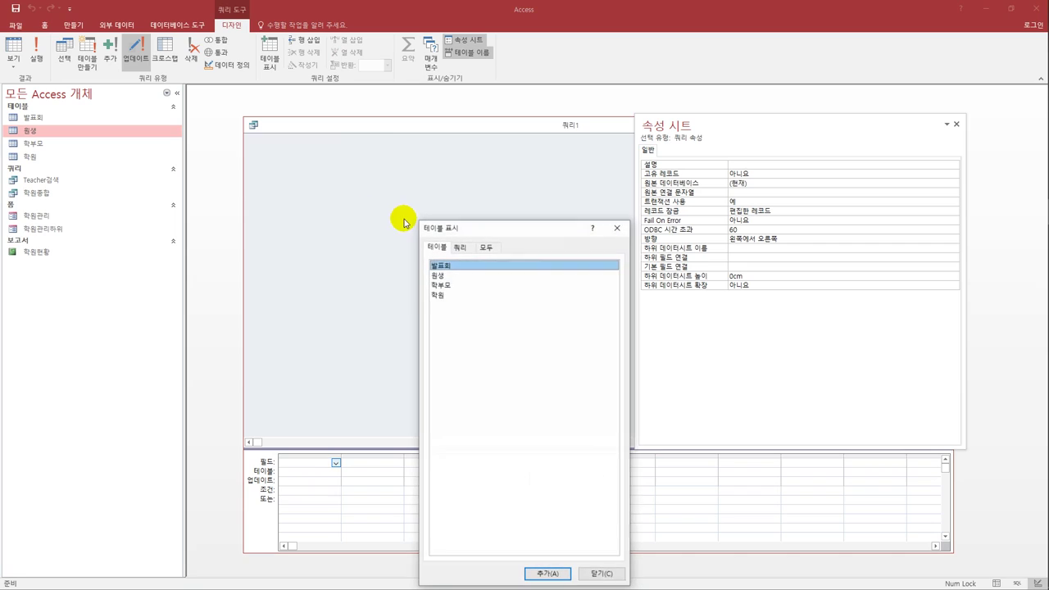
double_click(449, 276)
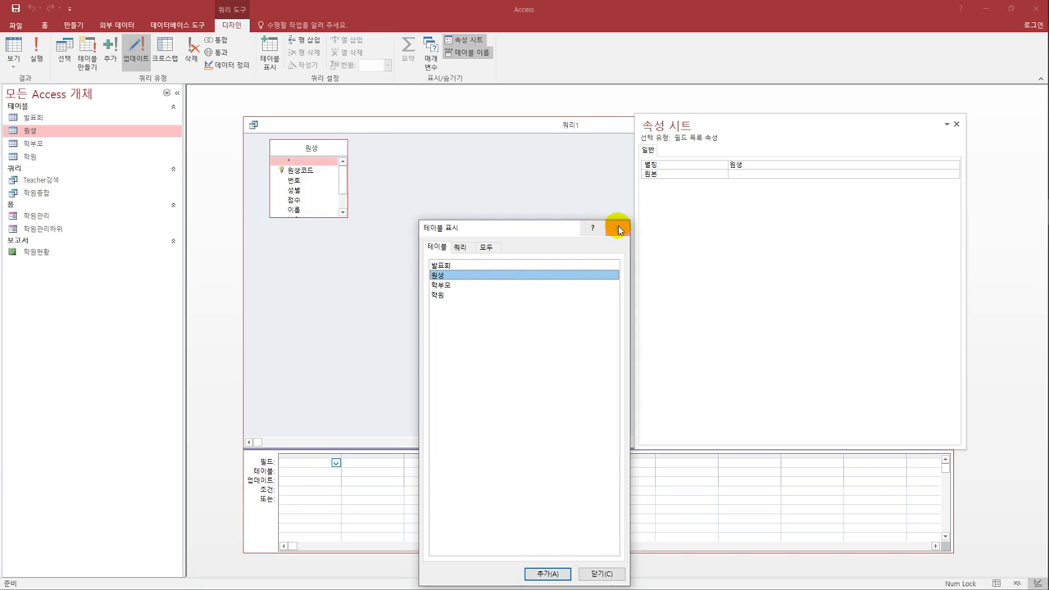
key(Escape)
Place 원생's 현재나이 field in the first column of the design grid.
drag(328, 217, 326, 272)
double_click(320, 229)
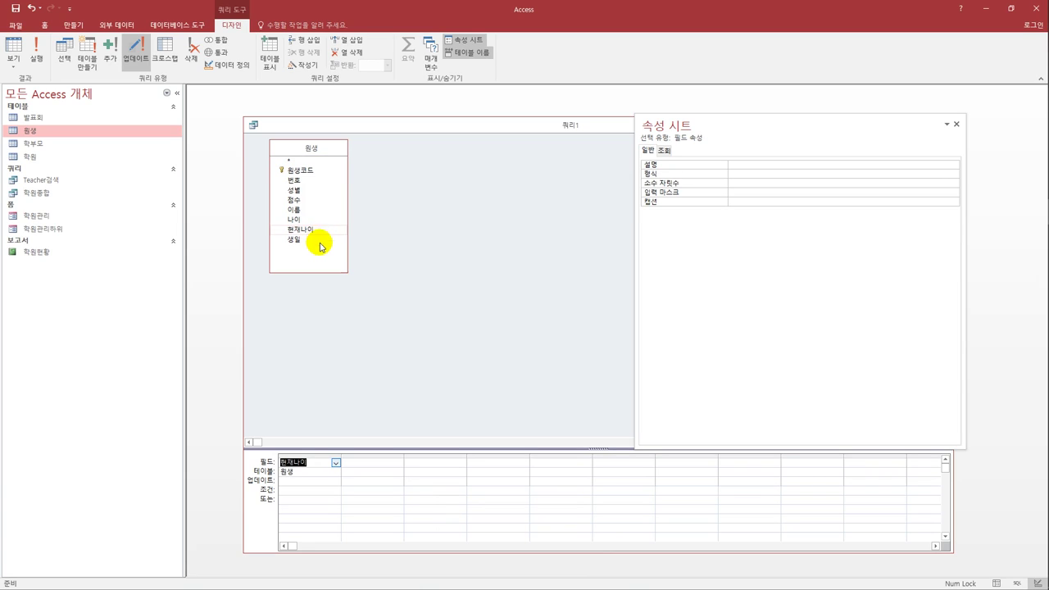
click(312, 482)
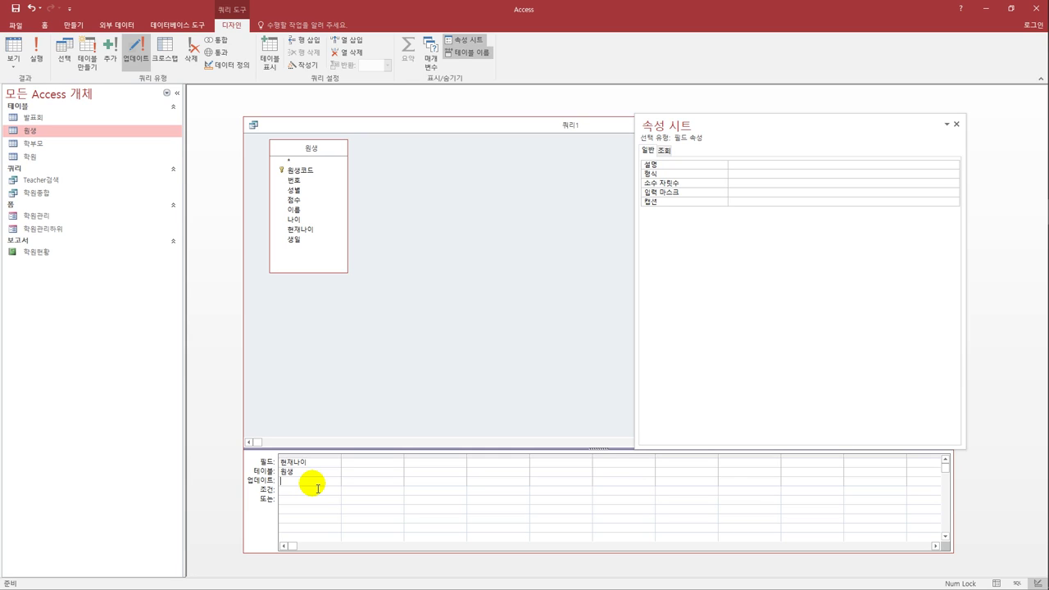
Set 현재나이's Update To value to DateDiff("yyyy",[생일],Date()).
text(dated)
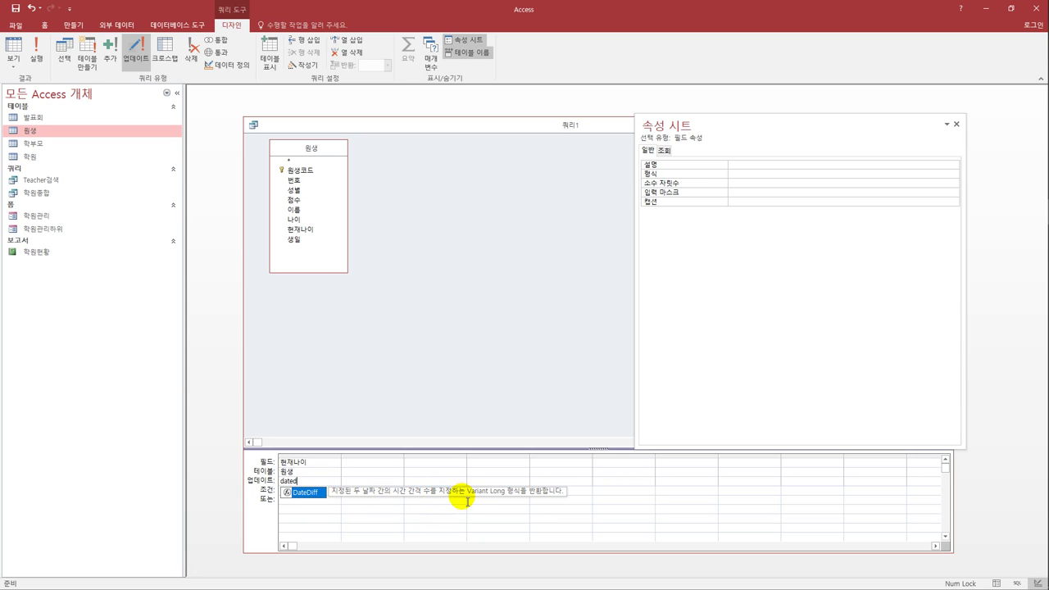
key(Tab)
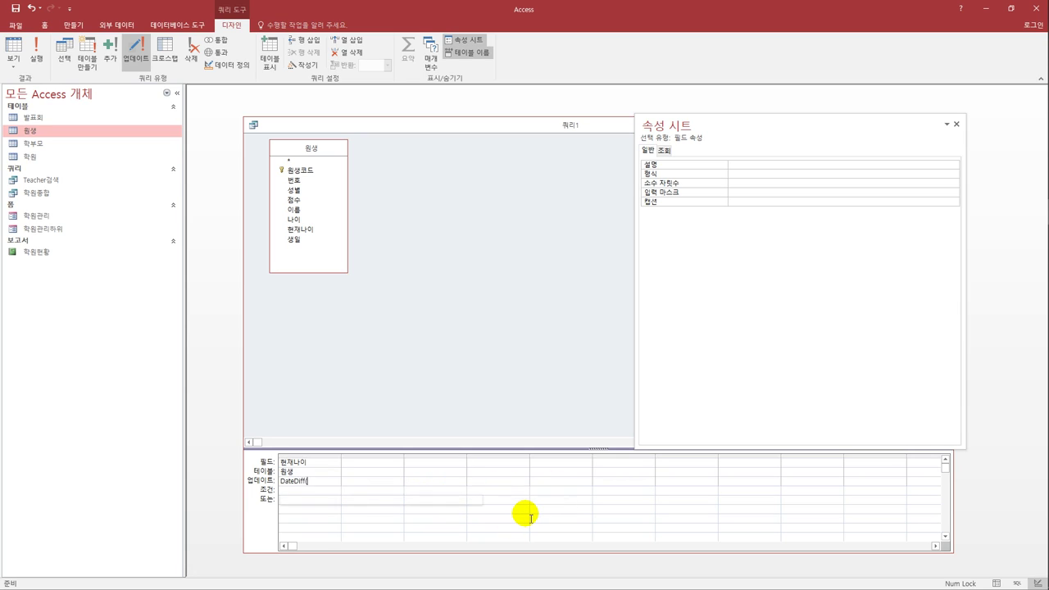
text("yyyy)
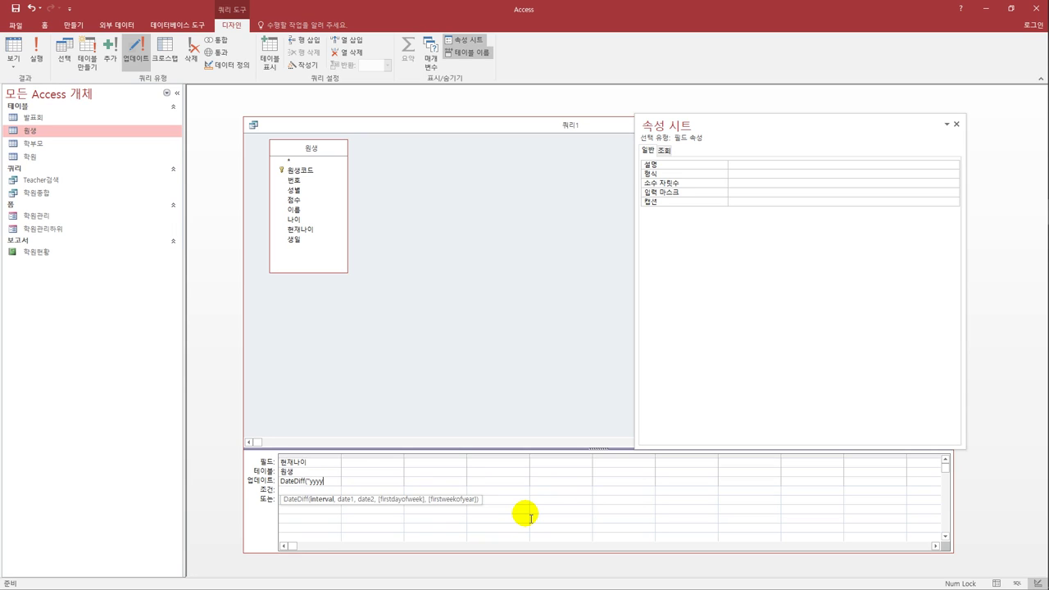
text(",[새생일)
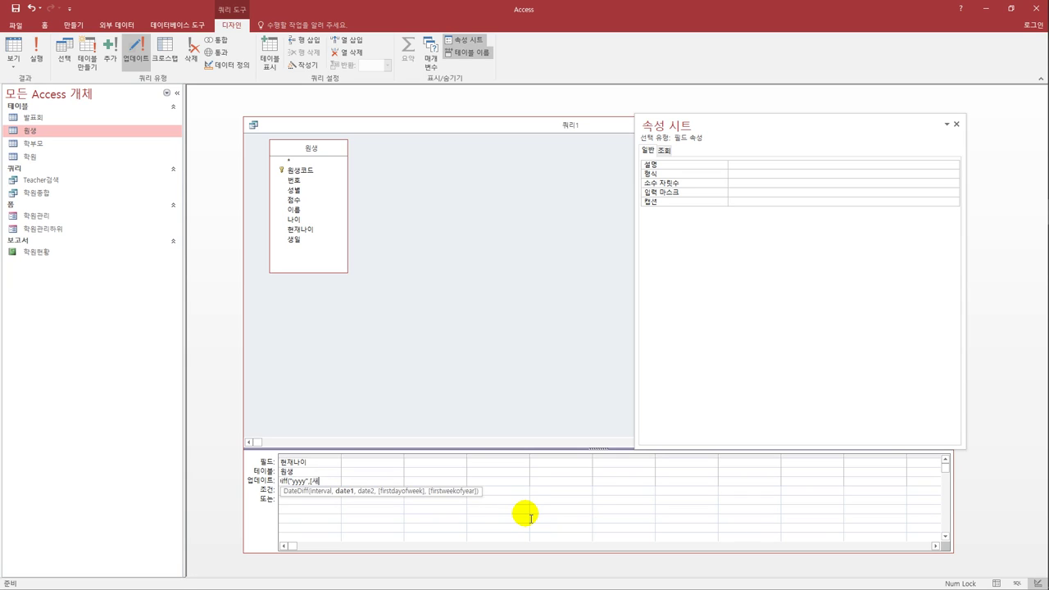
text(])
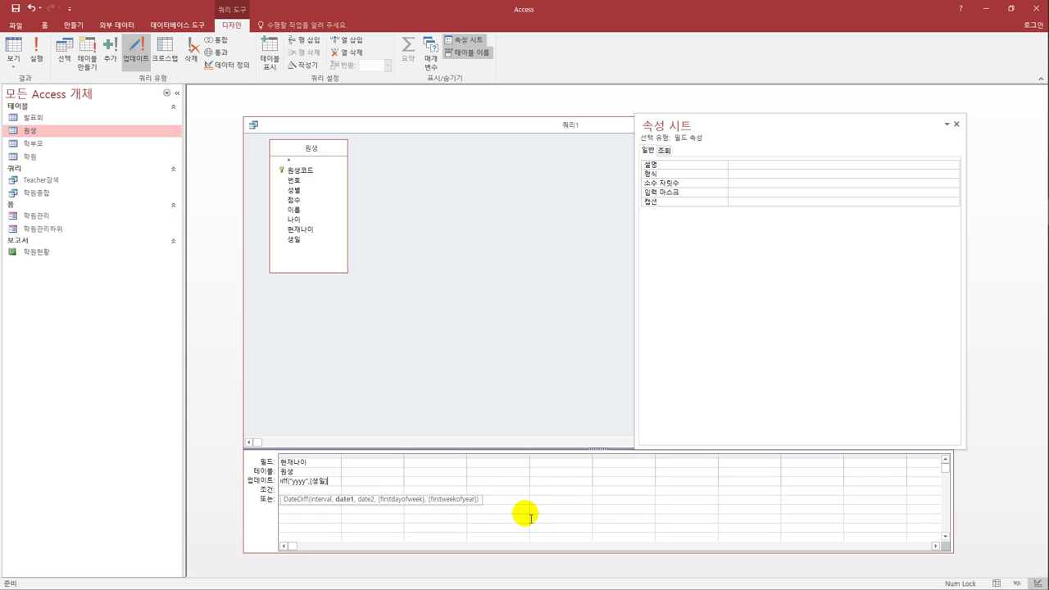
text(,date()))
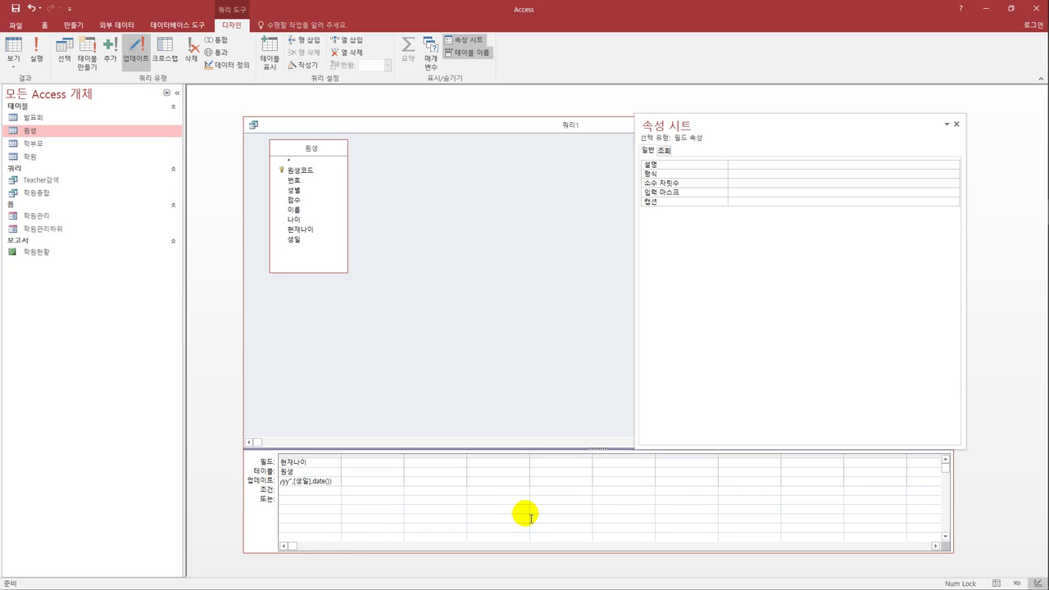
click(319, 507)
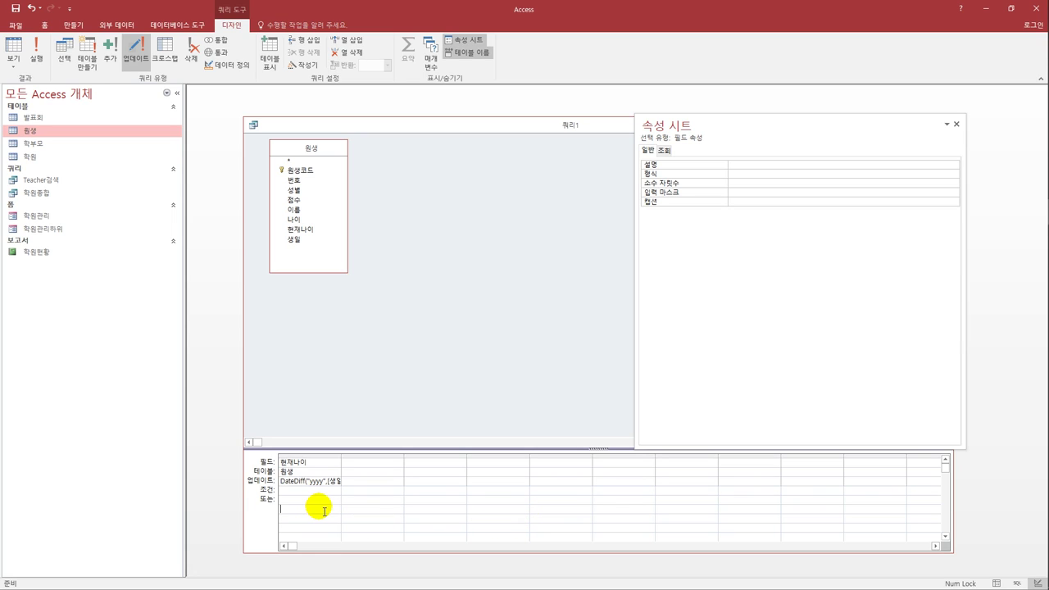
drag(345, 461, 375, 461)
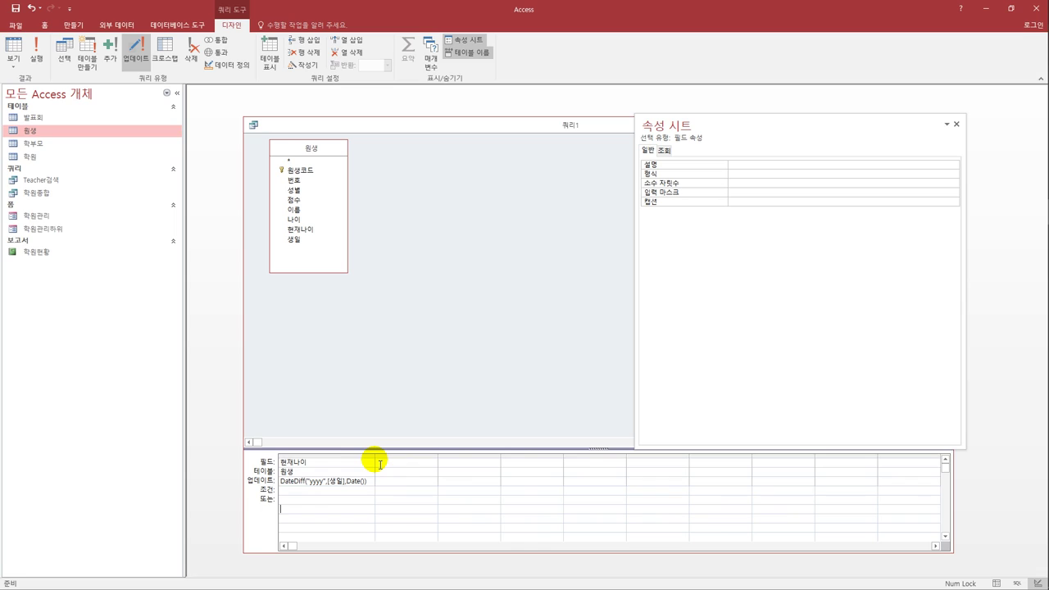
Save the update query as 나이변경.
click(15, 9)
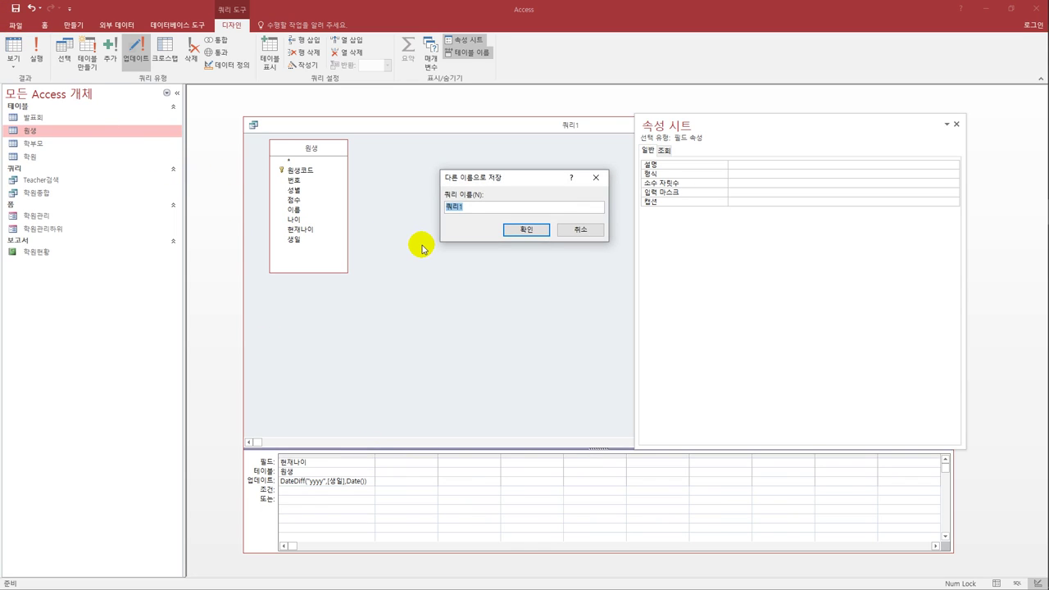
text(나이변경)
key(Return)
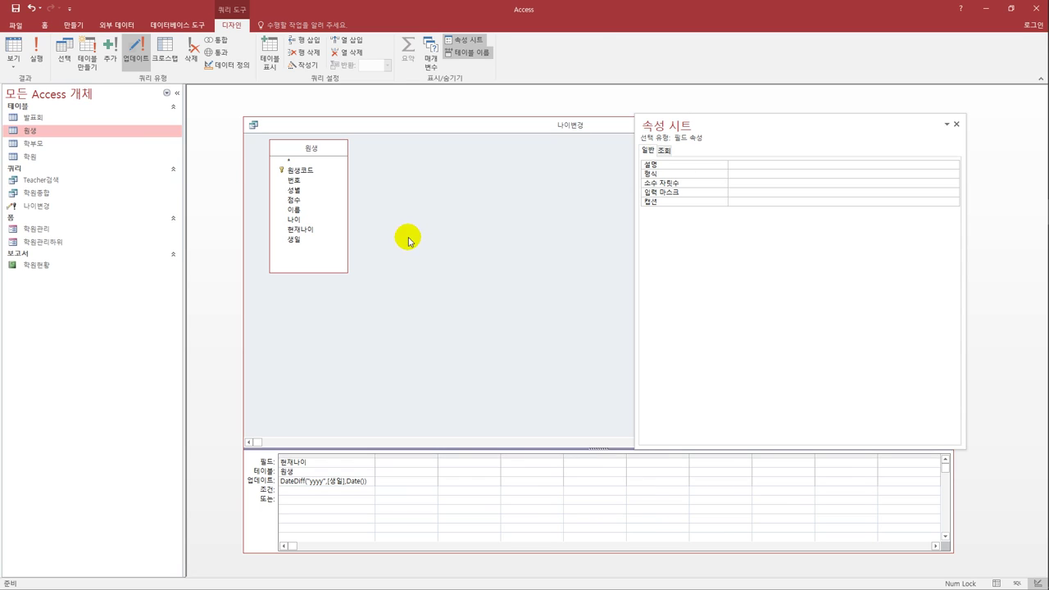
Run 나이변경 to update 15 rows, close the query, and check 현재나이 in 원생.
click(36, 50)
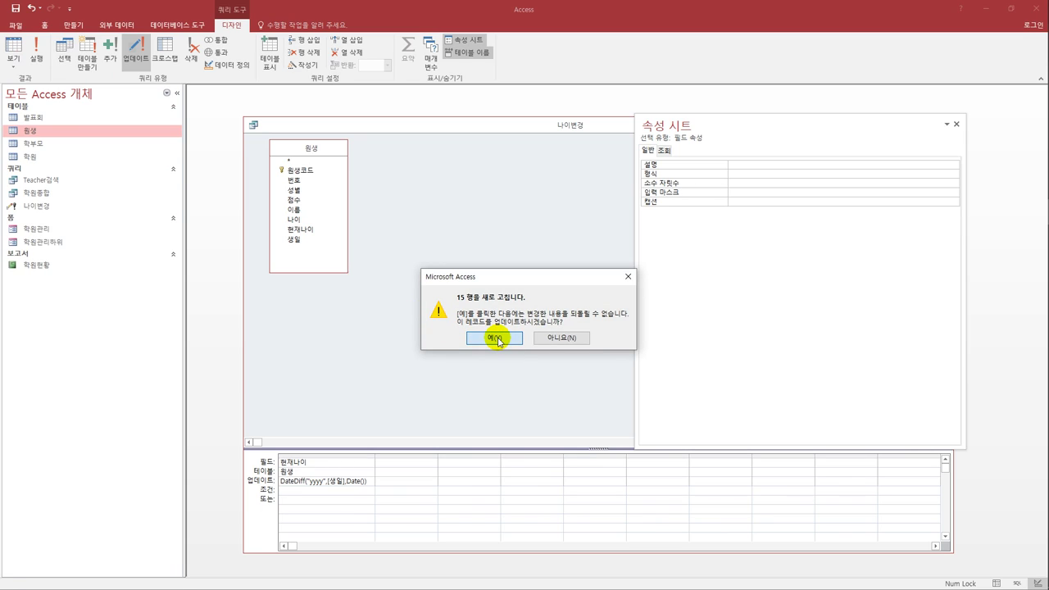
click(496, 338)
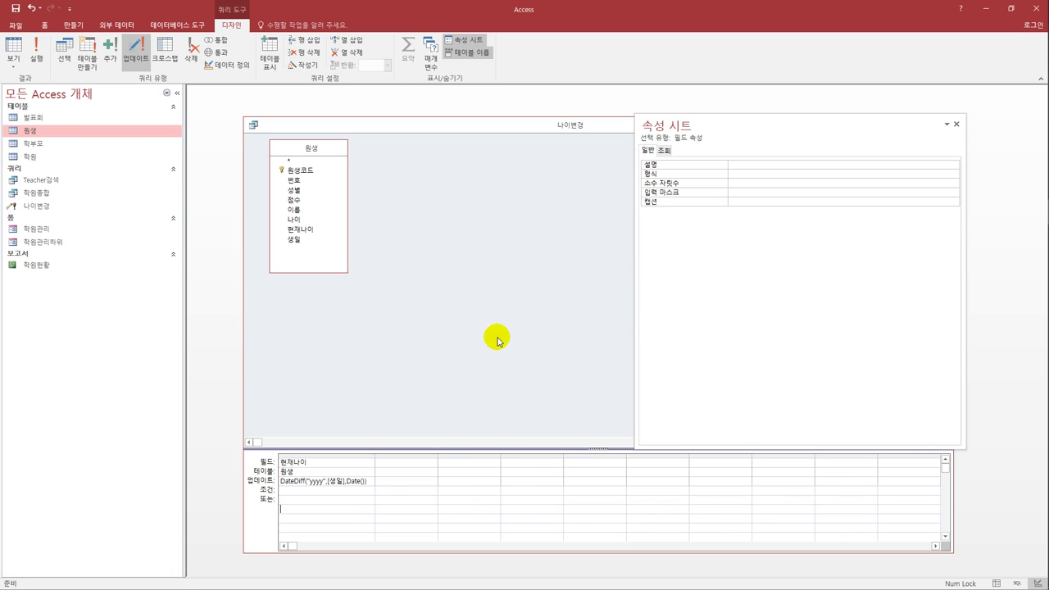
click(954, 125)
click(947, 125)
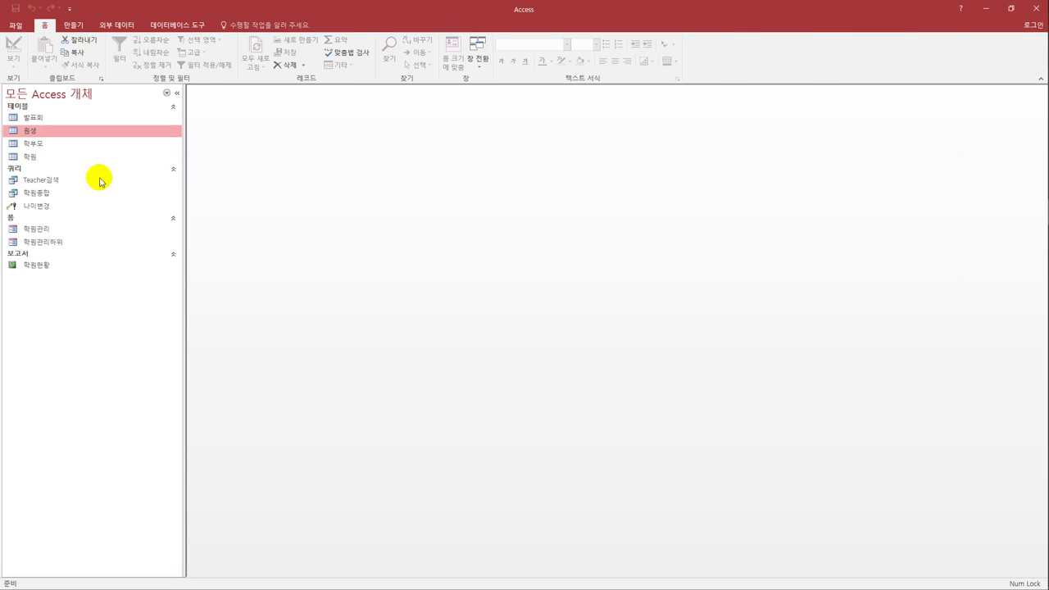
double_click(37, 131)
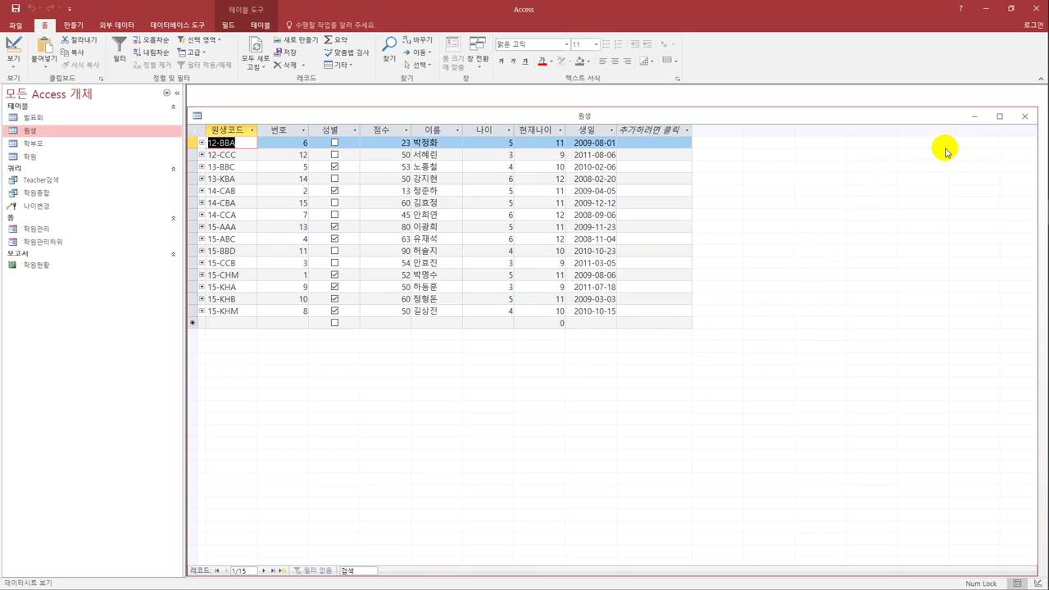
click(1020, 117)
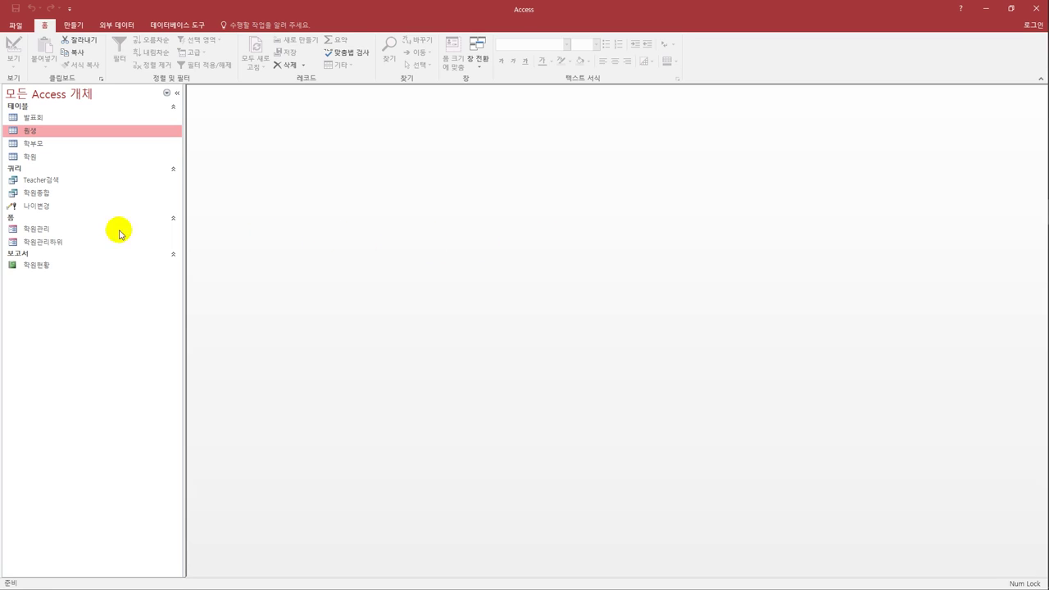
Open the 학원관리 form in Design View.
click(46, 229)
right_click(46, 229)
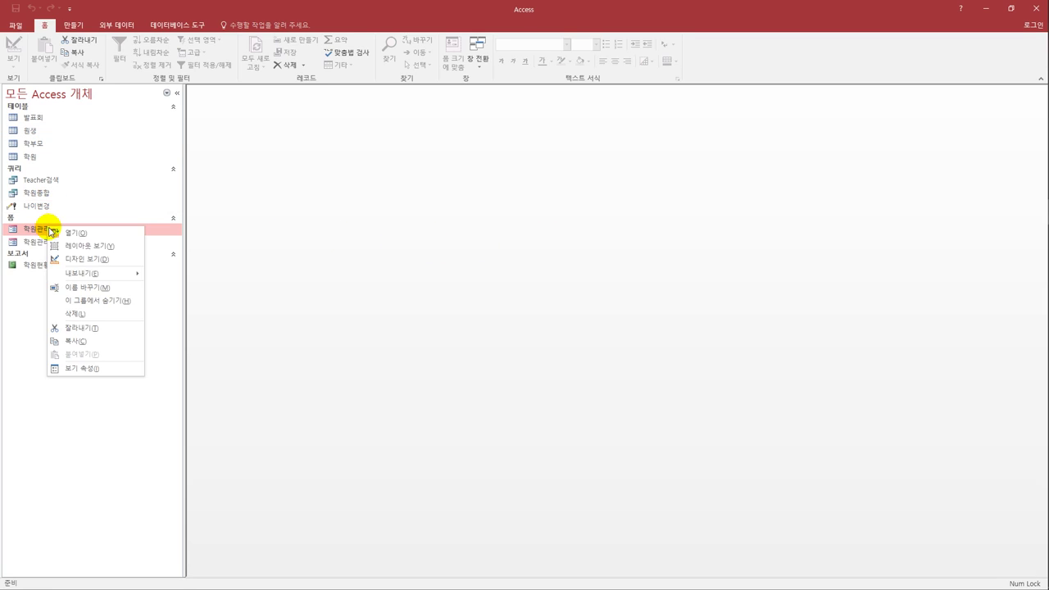
click(86, 260)
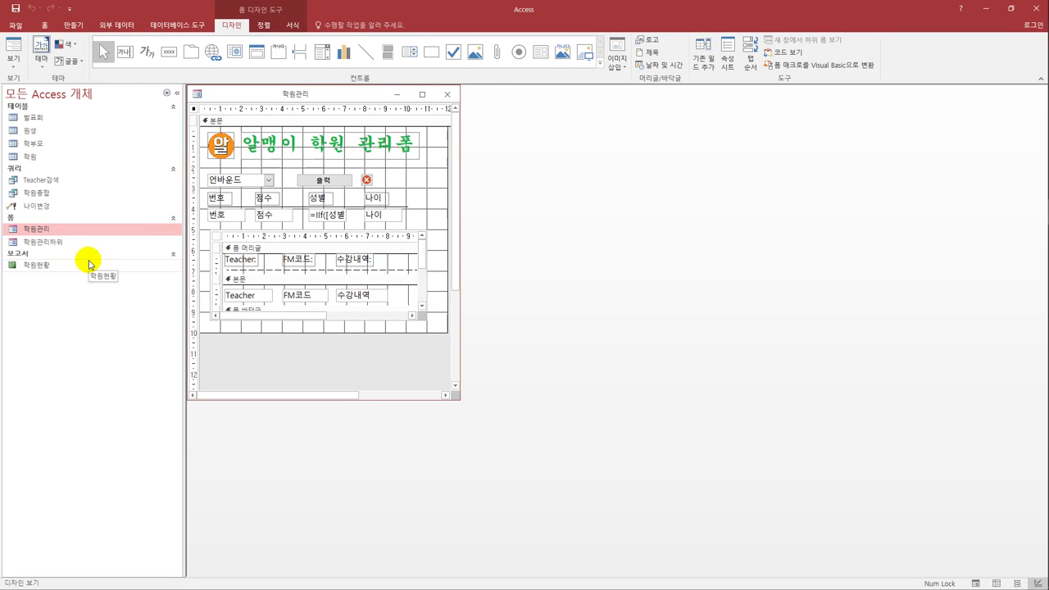
Set the 알맹이로고 logo's On Click property to [이벤트 프로시저].
click(226, 158)
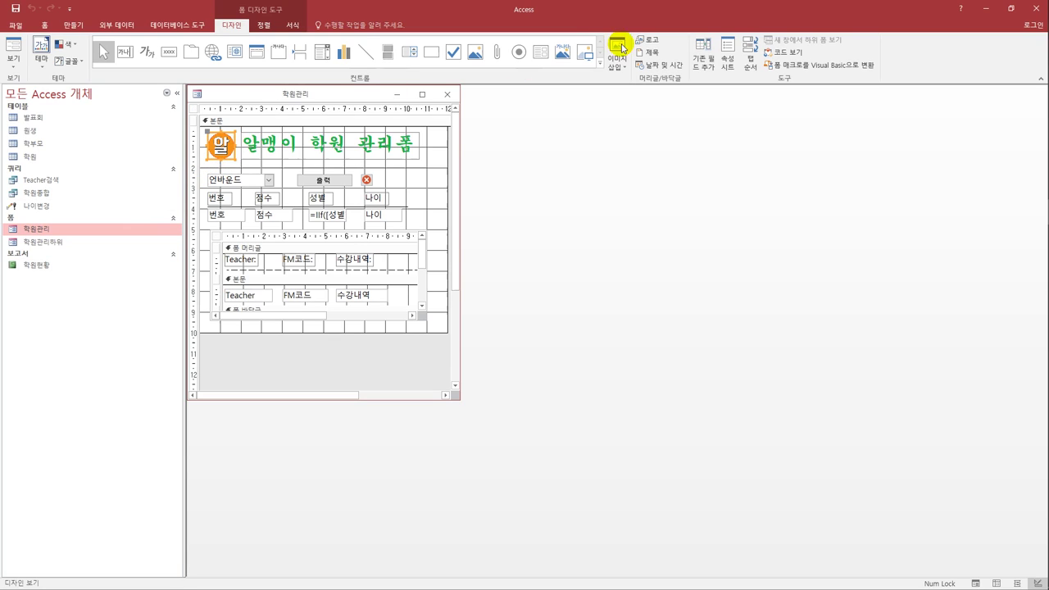
click(727, 56)
drag(671, 126, 551, 130)
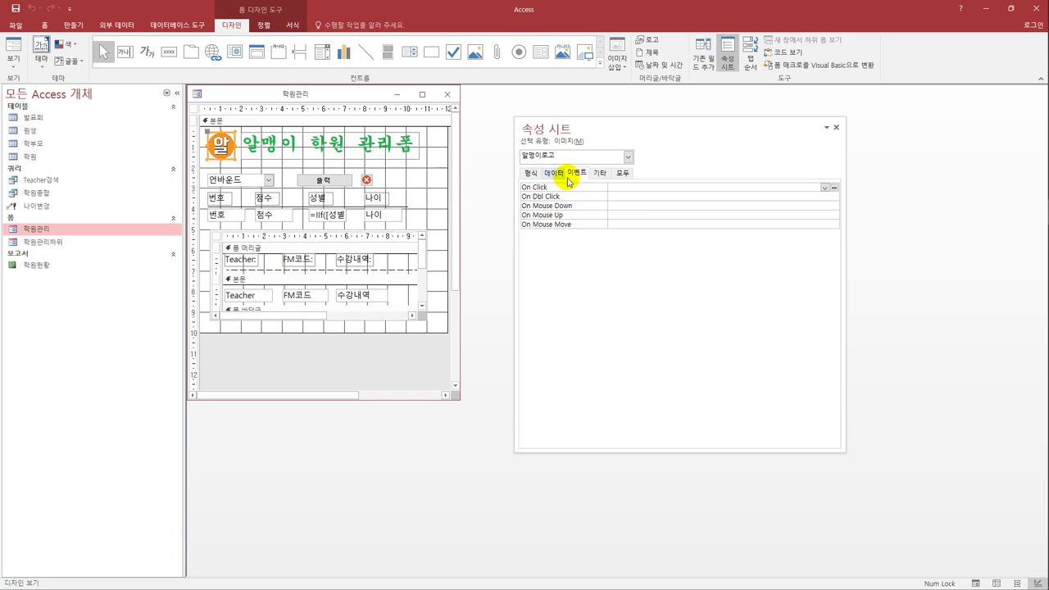
click(626, 189)
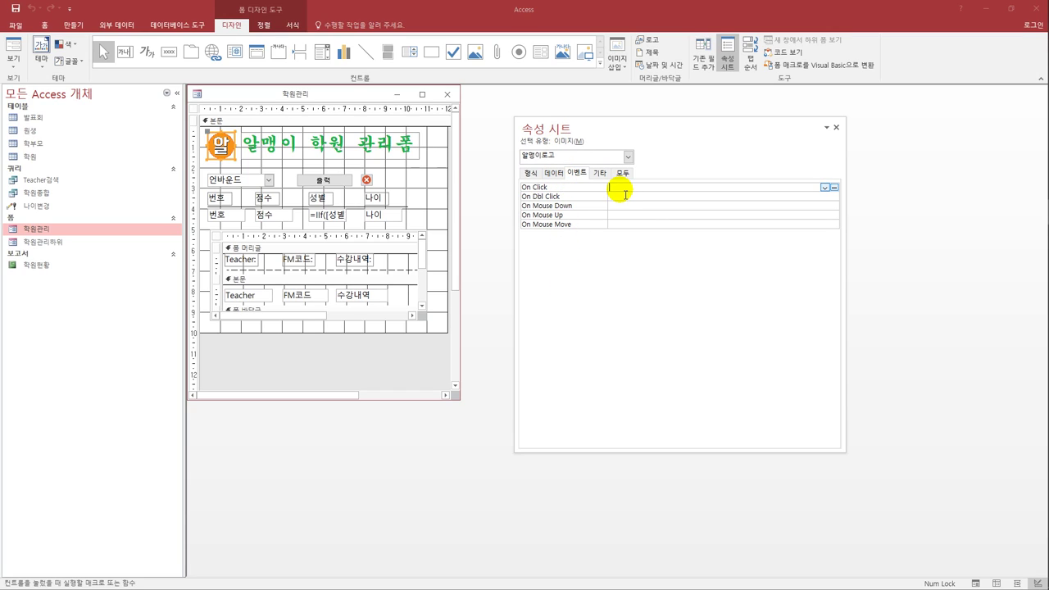
click(823, 188)
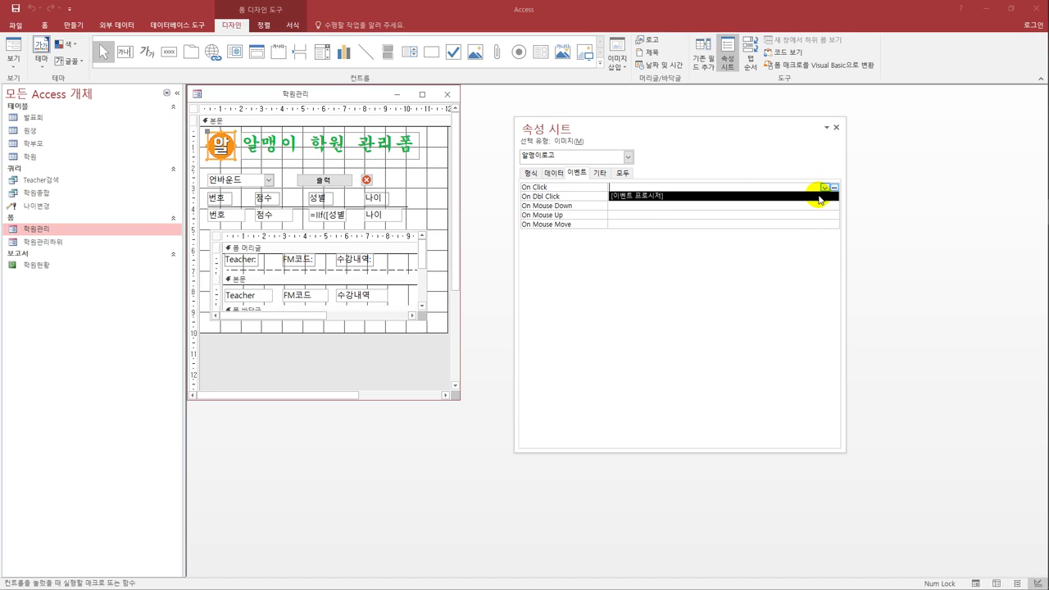
click(819, 196)
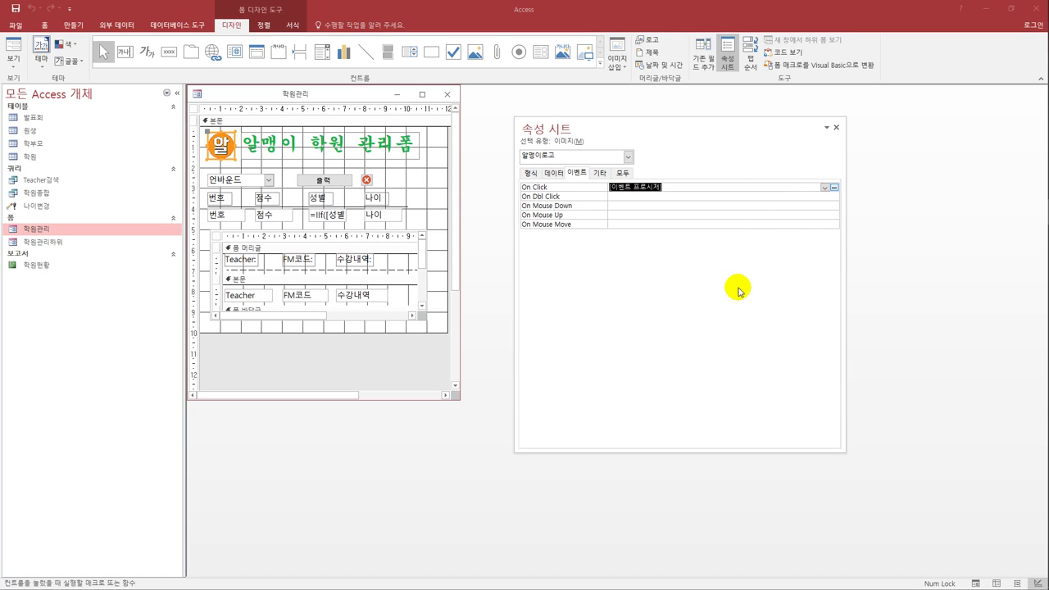
In 알맹이로고_Click, write a = MsgBox("하위폼을 열겠습니까?", vbYesNo, "하위폼확인").
click(833, 187)
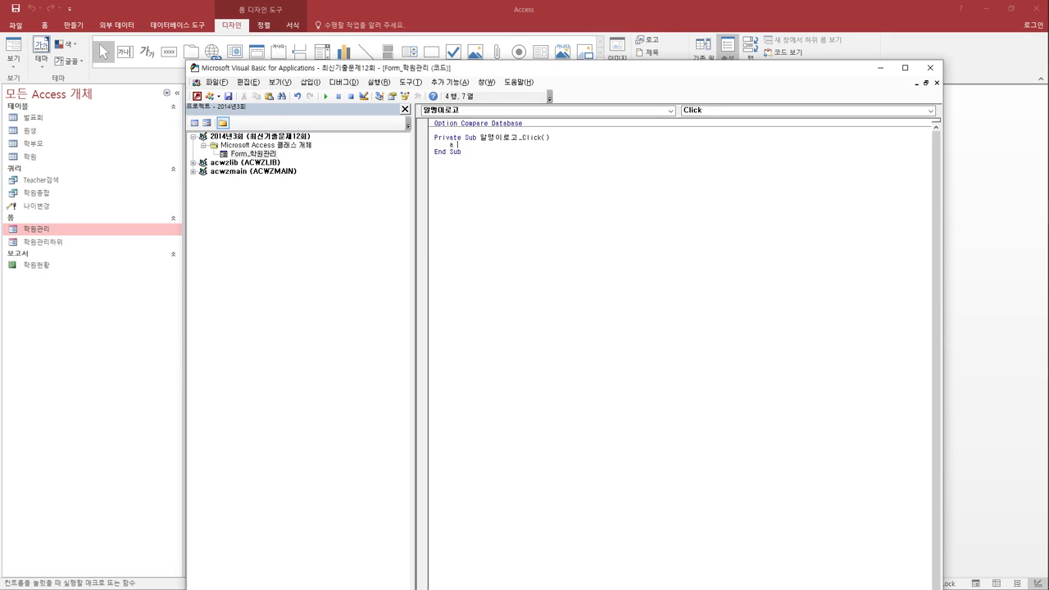
text(= msgbox(")
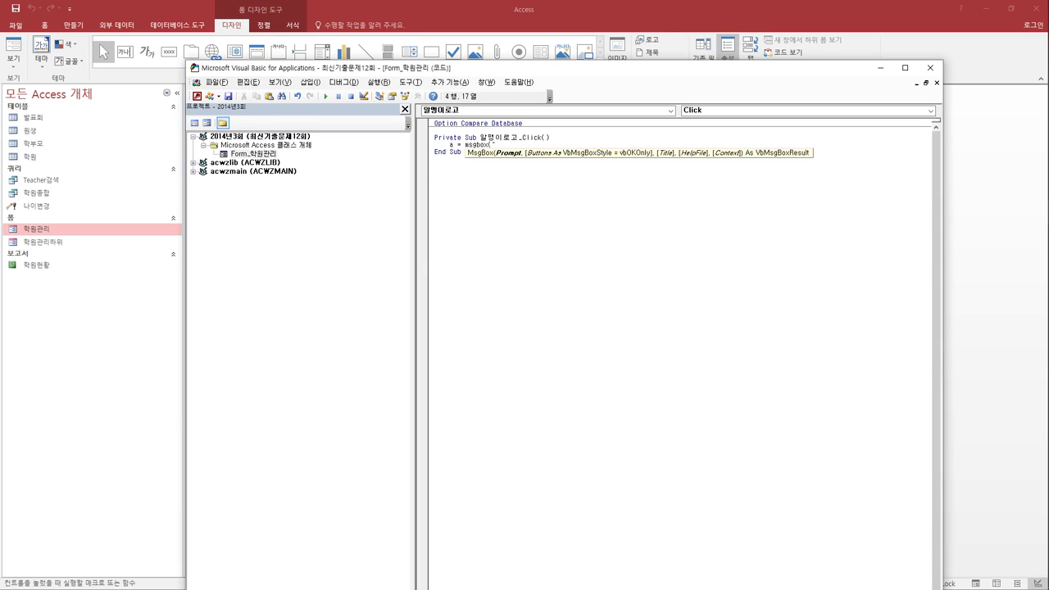
text(하위폼을)
text(열게)
text(겠습)
text(니까)
text(?")
text(,)
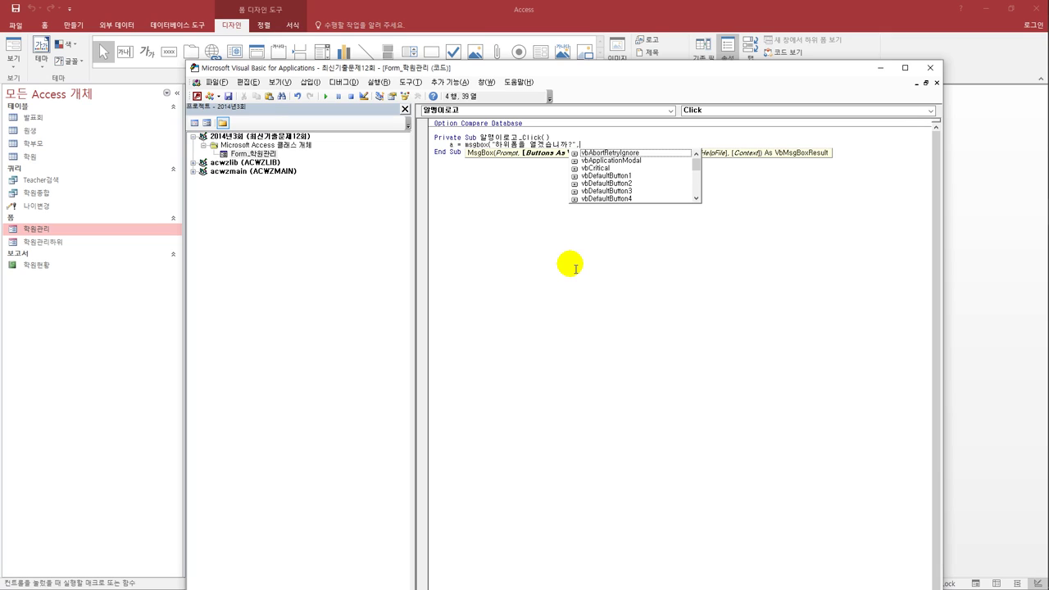
text(vb)
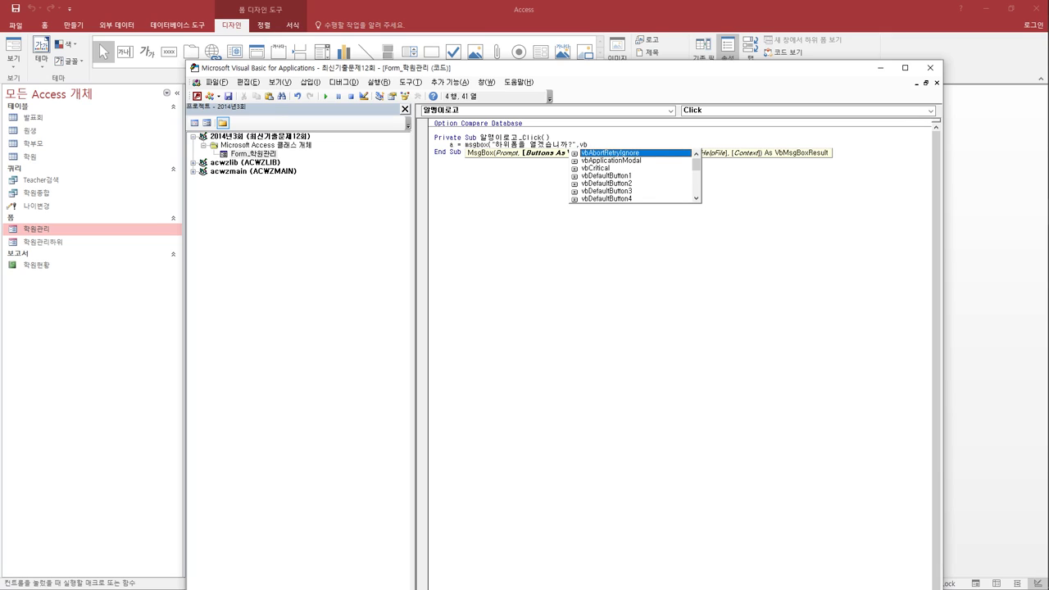
text(y)
key(Tab)
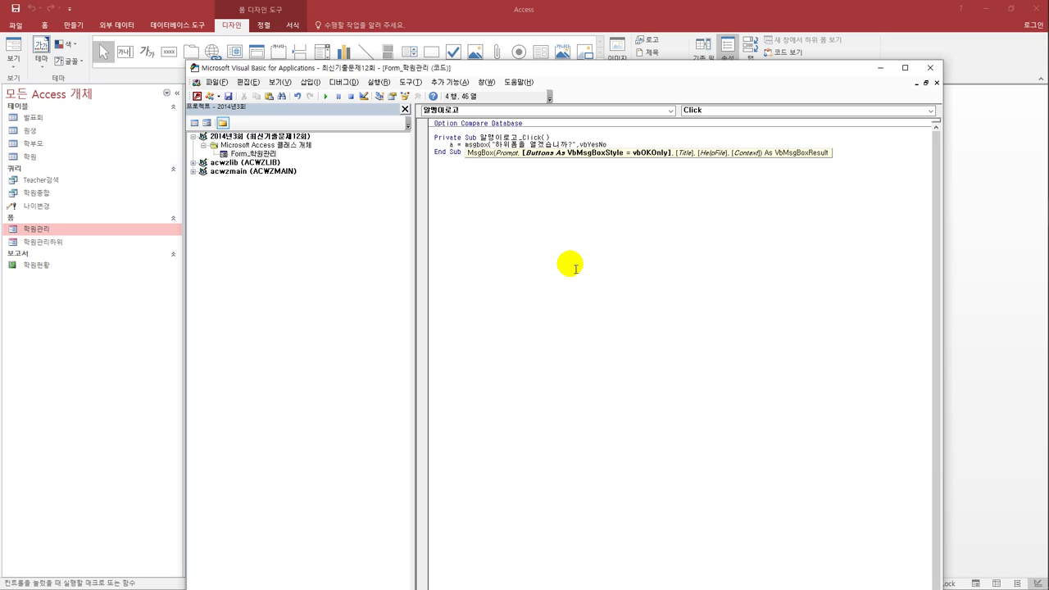
text(,)
text("하이)
text(폼)
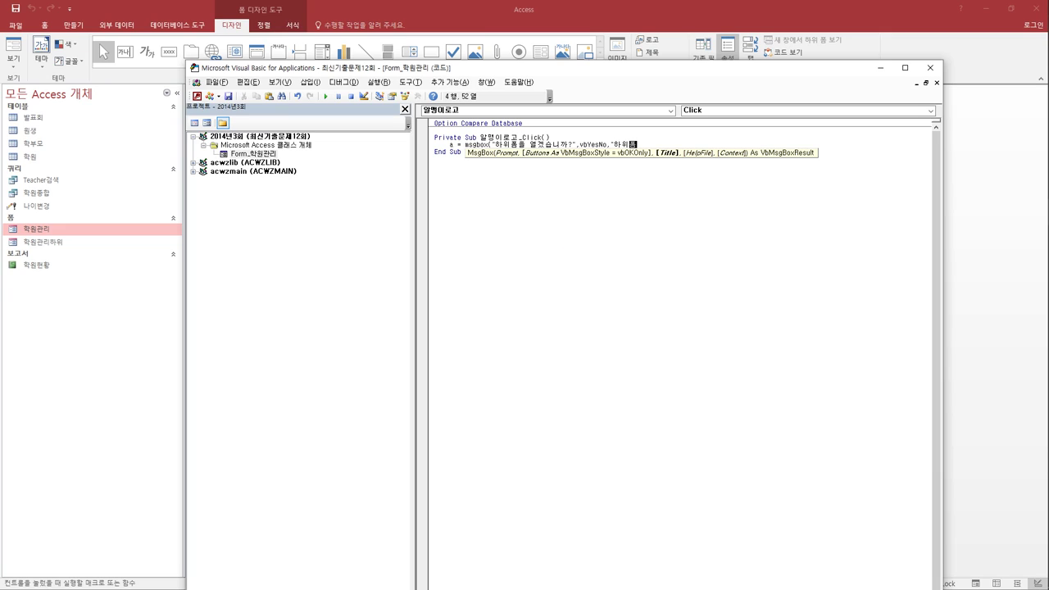
text(확ㅇ인"))
key(Return)
key(Return)
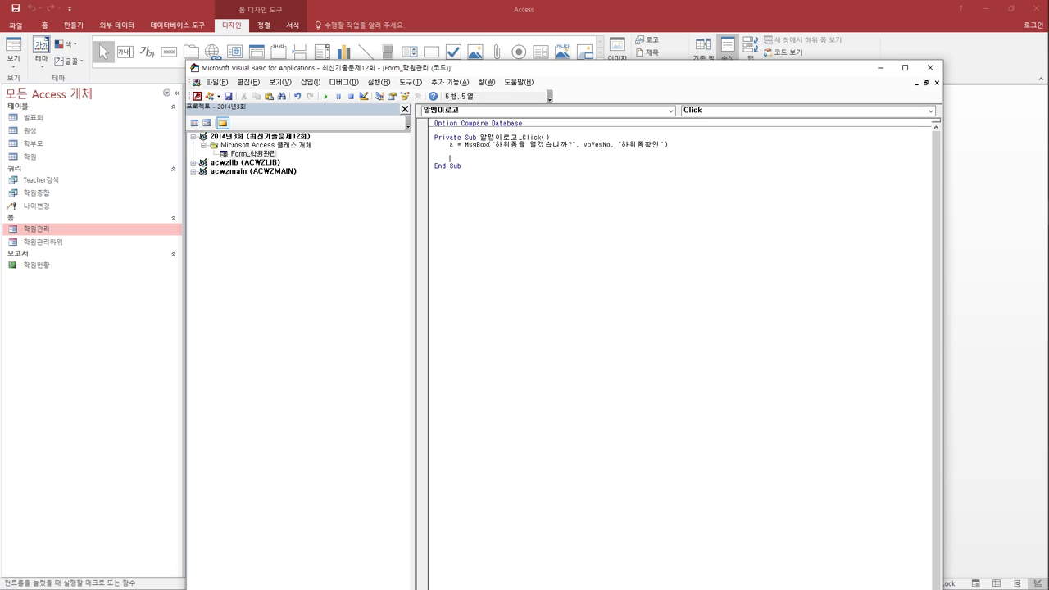
Add If a = vbYes Then DoCmd.OpenForm "학원관리하위" End If below the MsgBox line.
text(ㅑ)
text(if a = v)
text(byes th)
text(en)
key(Return)
text(docmd)
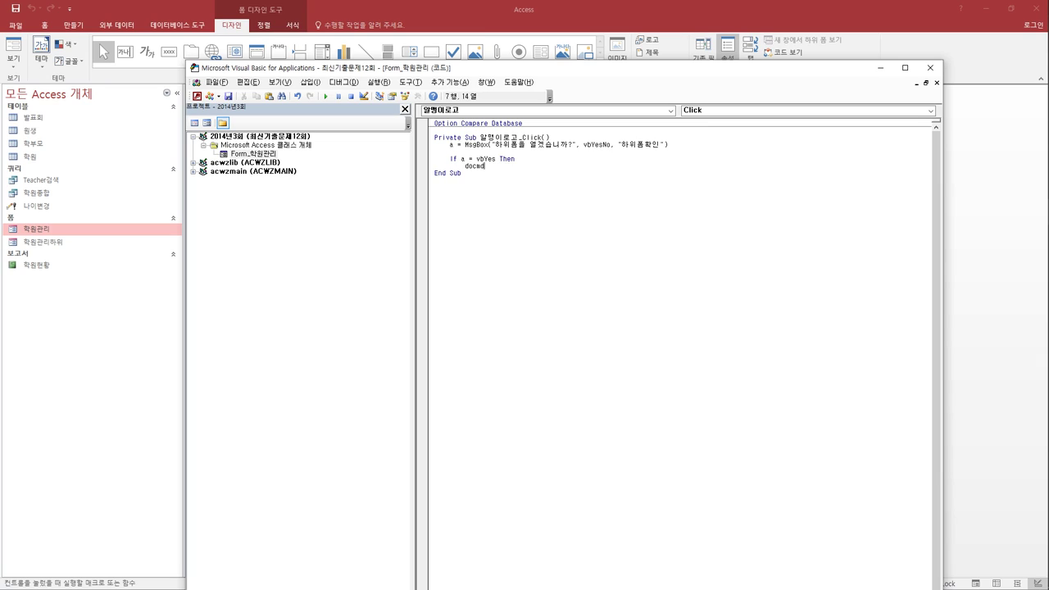
text(.openfr)
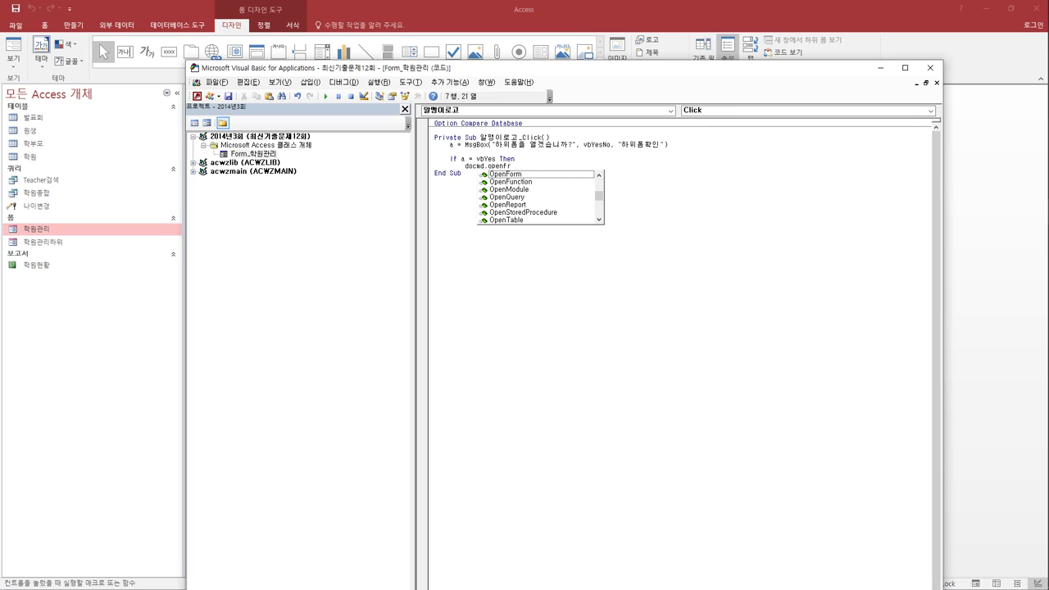
key(Tab)
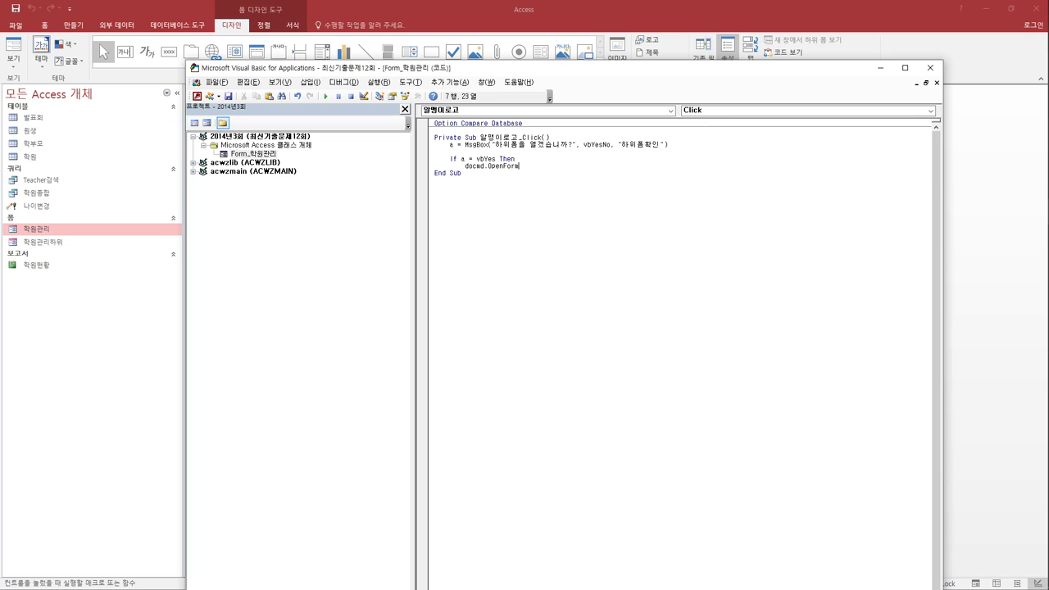
text("gk)
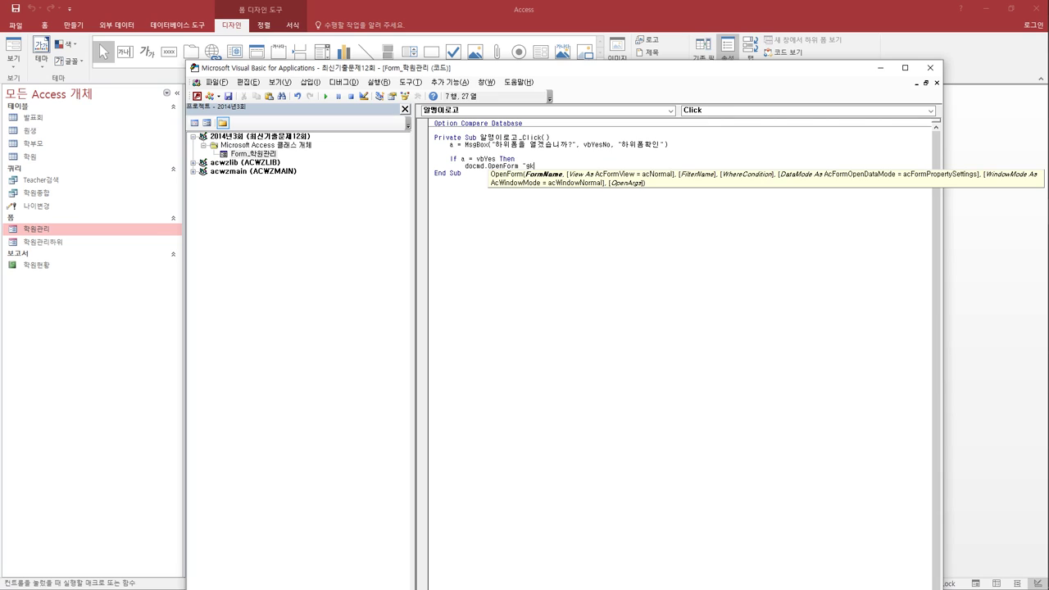
text(rdnjs)
text(관리)
text(하위)
key(Return)
text(en)
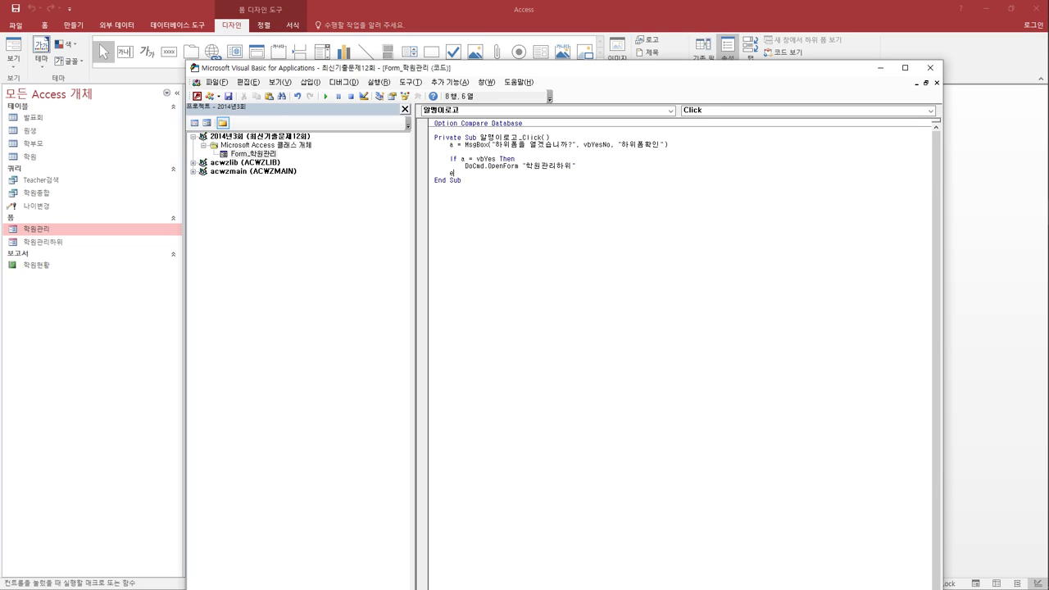
text(d if)
click(574, 344)
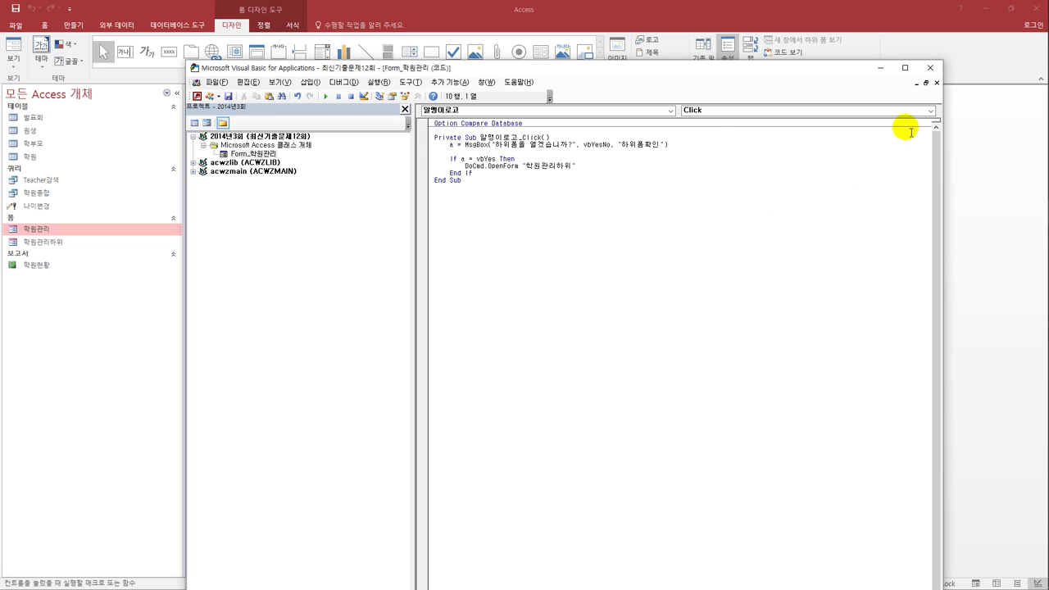
Save the 학원관리 form with its click code and switch to Form View.
click(929, 68)
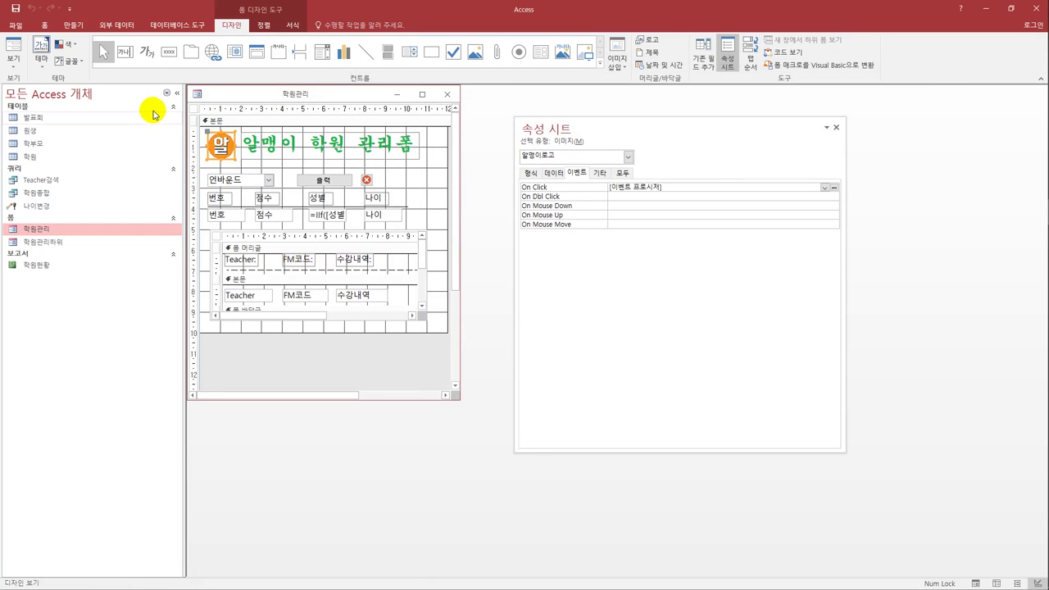
click(15, 14)
click(13, 47)
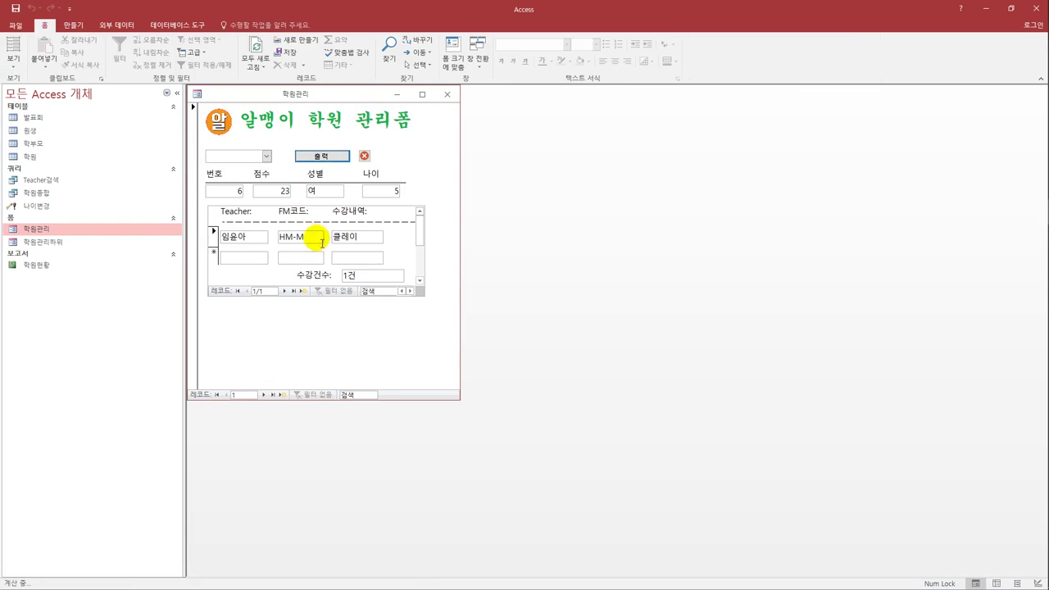
Test the logo prompt by answering 예 to open 학원관리하위, then close both forms.
click(226, 126)
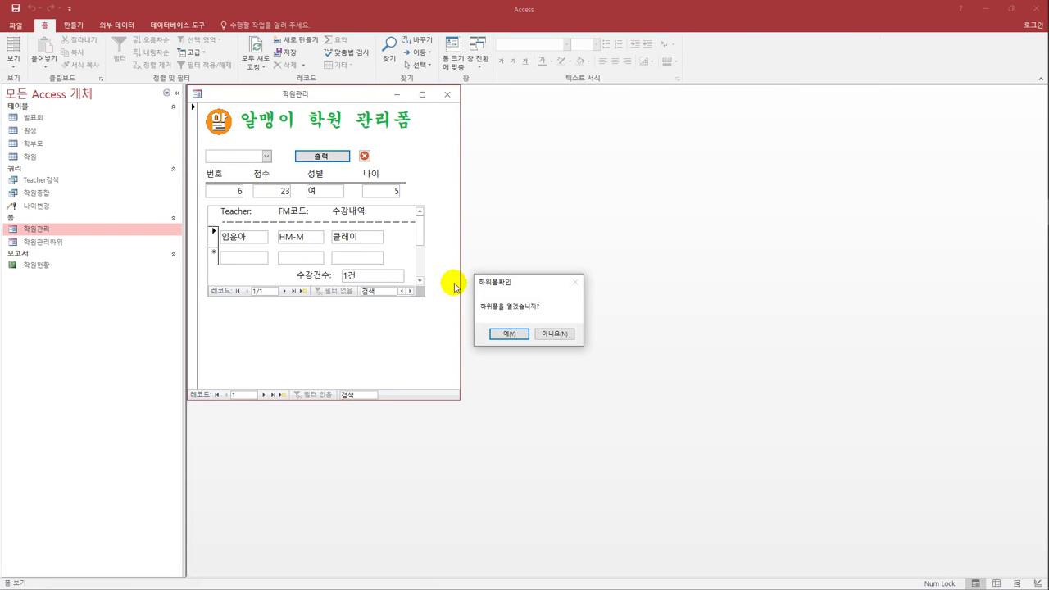
click(509, 334)
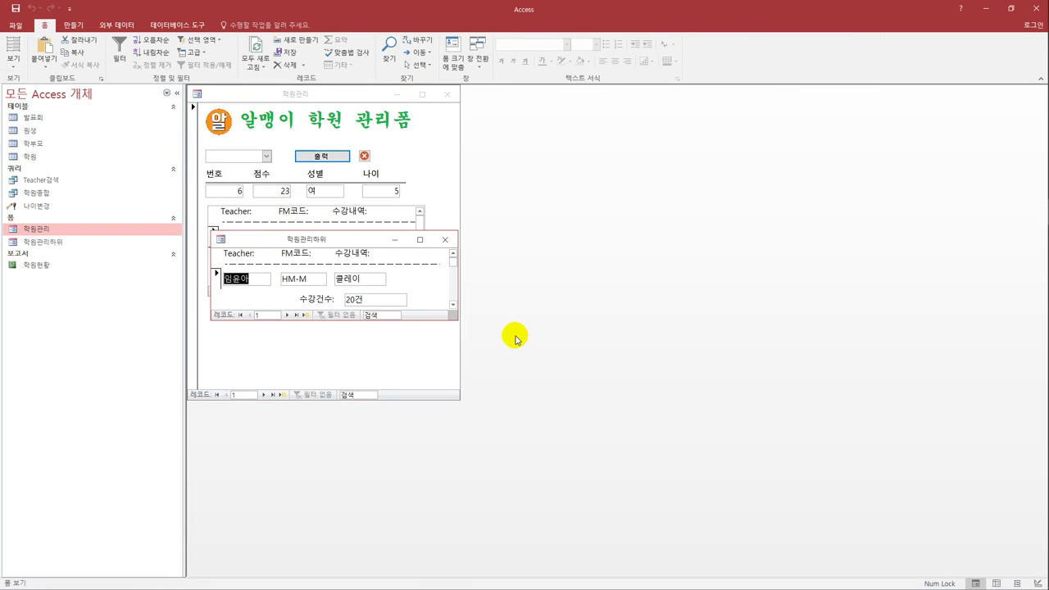
click(444, 239)
click(447, 94)
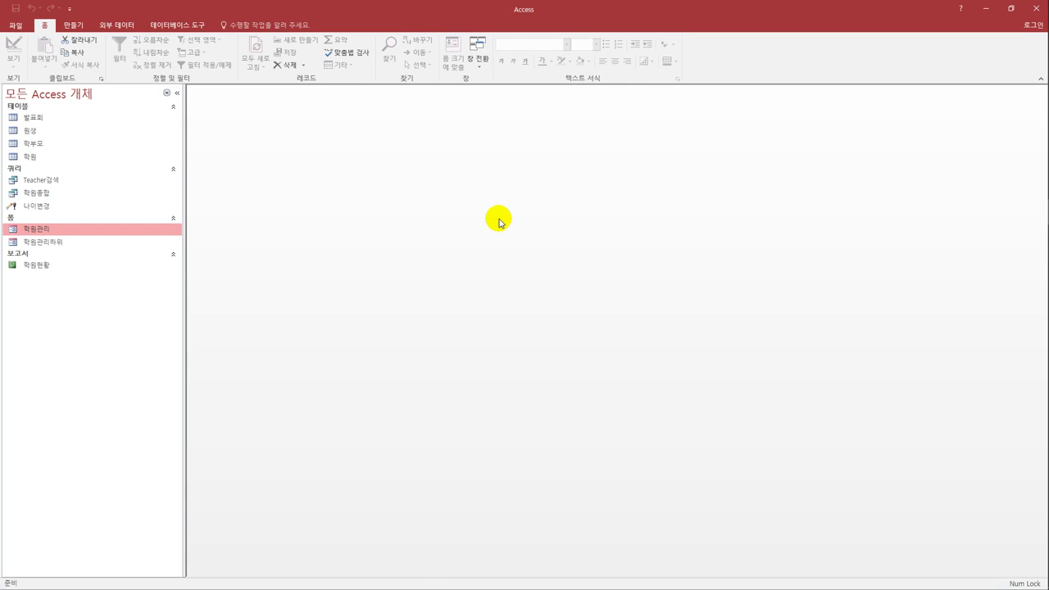
Create a new design-view query with the 학부모 and 학원 tables.
click(73, 26)
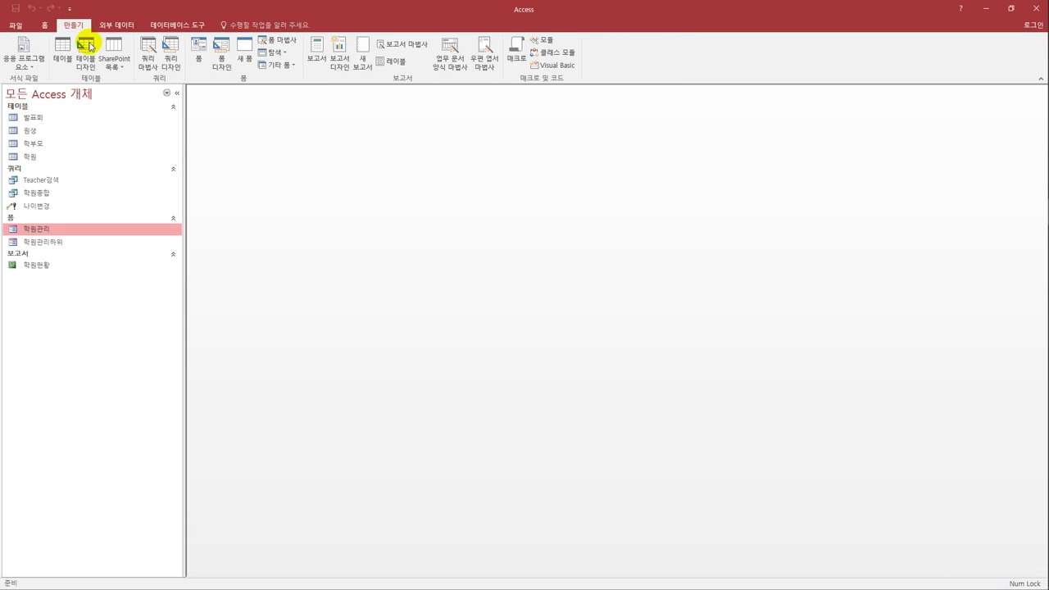
click(169, 65)
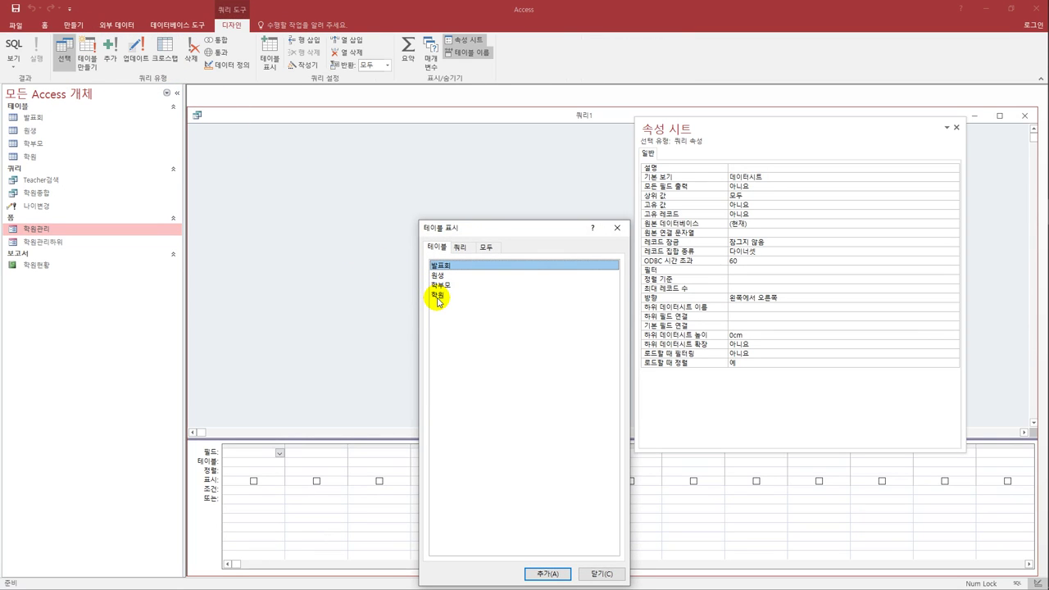
double_click(443, 285)
double_click(448, 294)
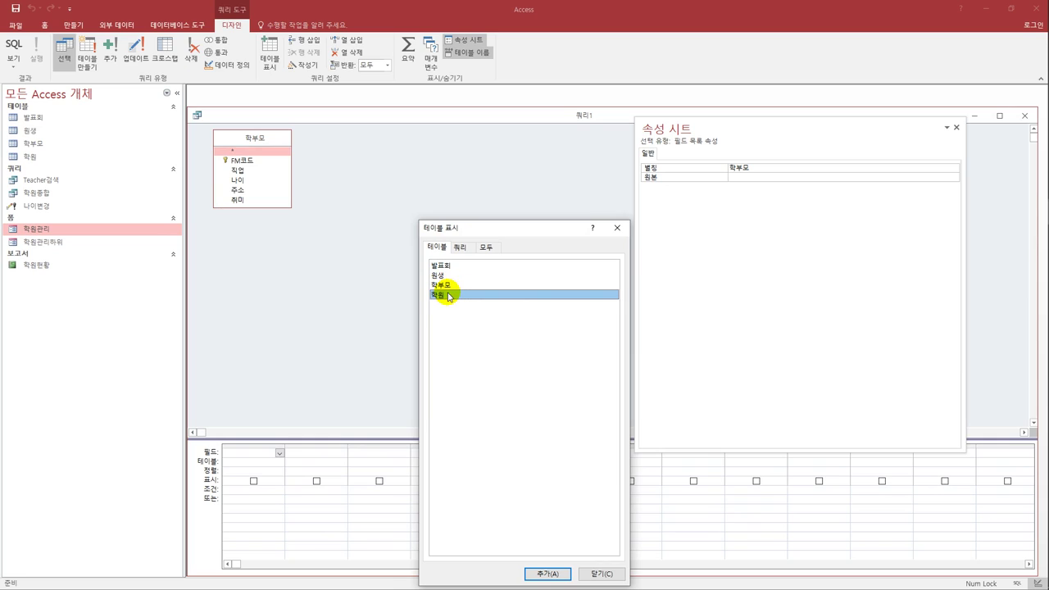
click(617, 228)
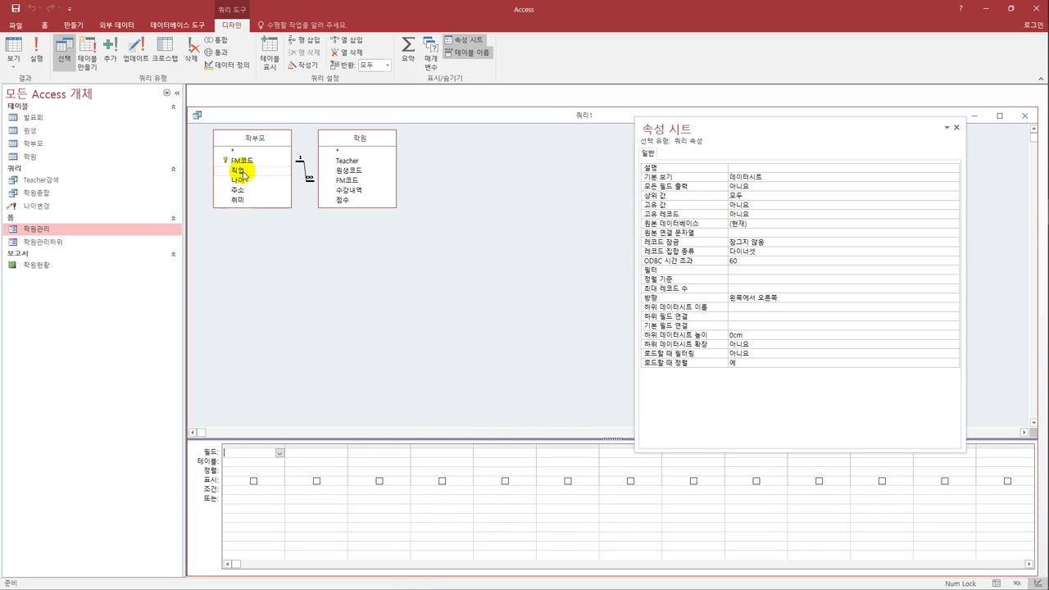
Add the 직업, 수강내역 and 점수 fields to the query grid.
double_click(238, 171)
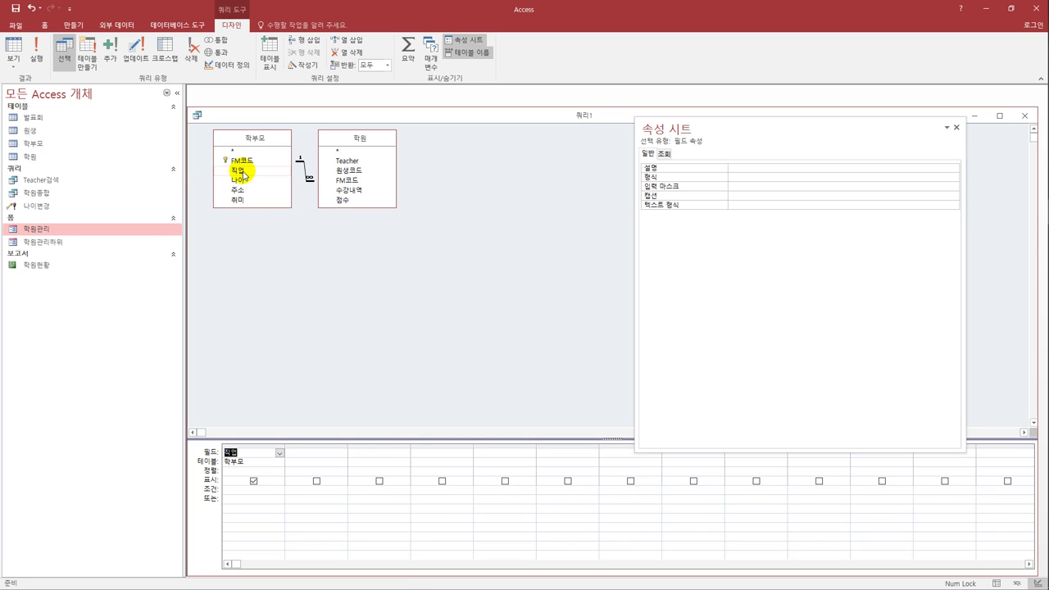
double_click(347, 191)
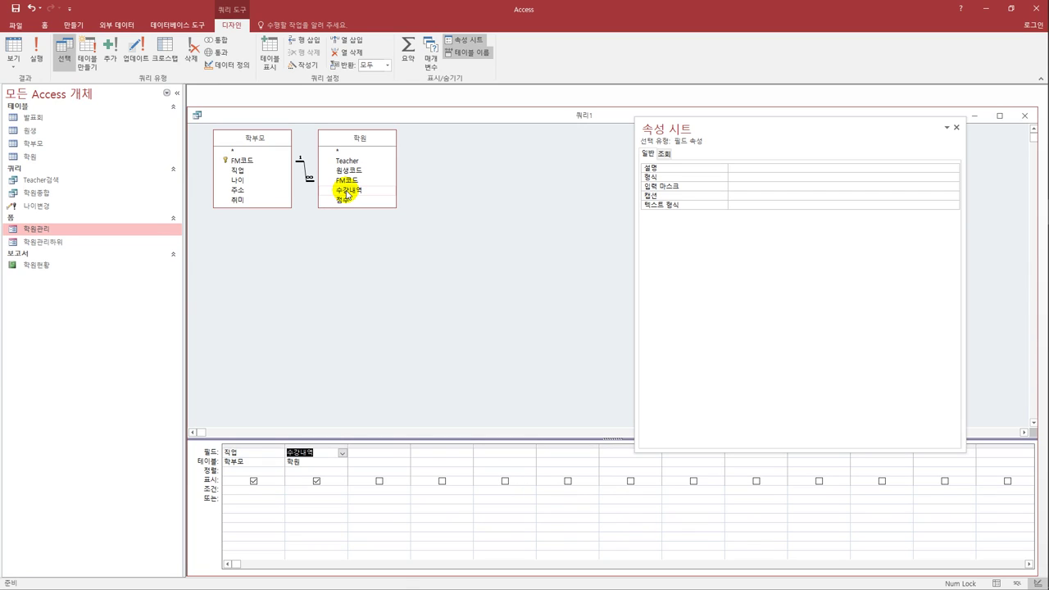
double_click(344, 200)
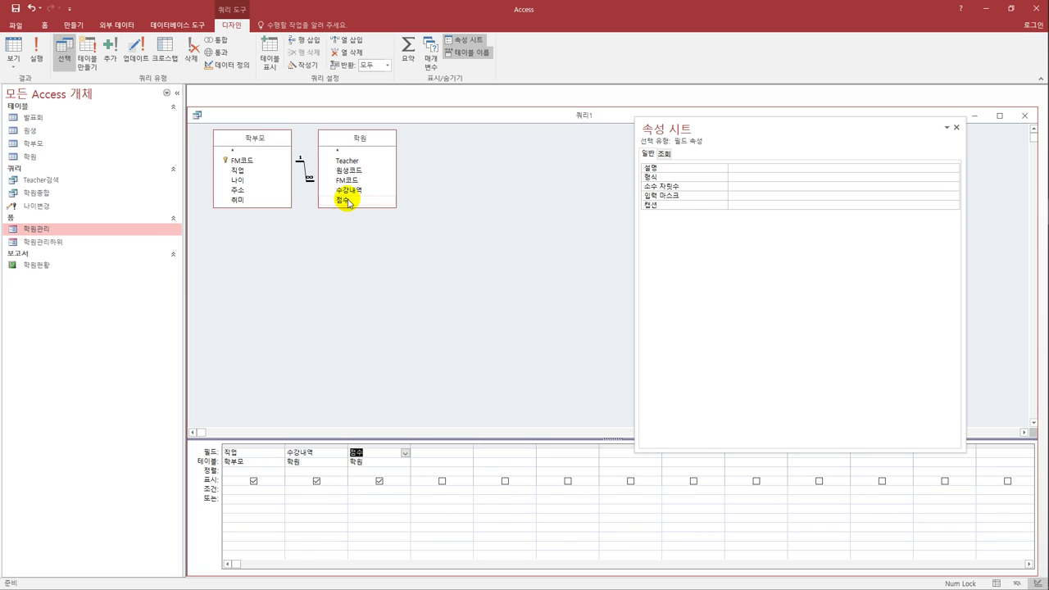
Convert the query to a crosstab with 직업 as row heading and 수강내역 as column heading.
click(161, 51)
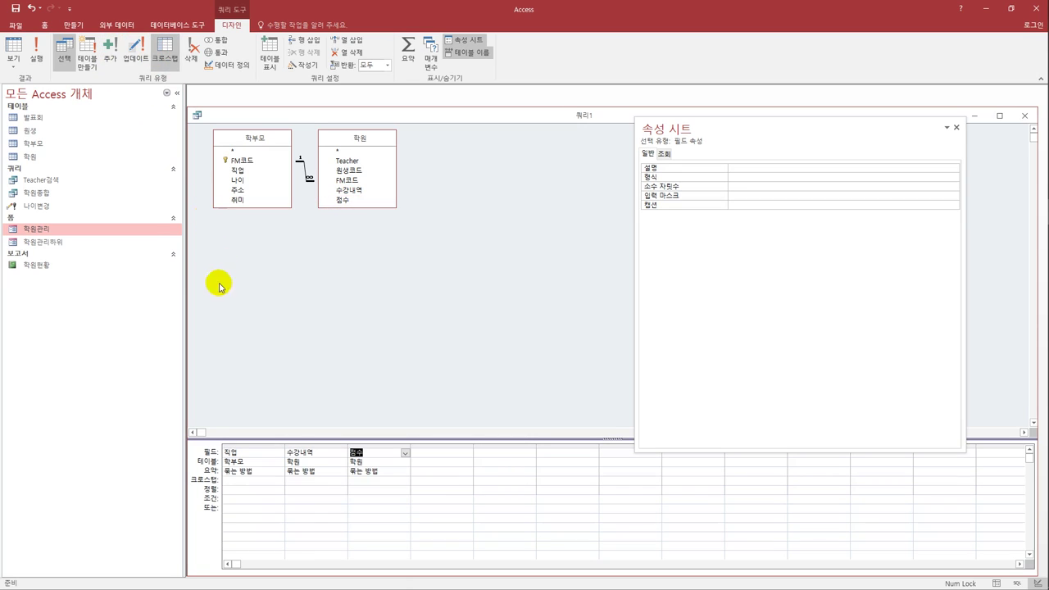
click(275, 481)
click(280, 482)
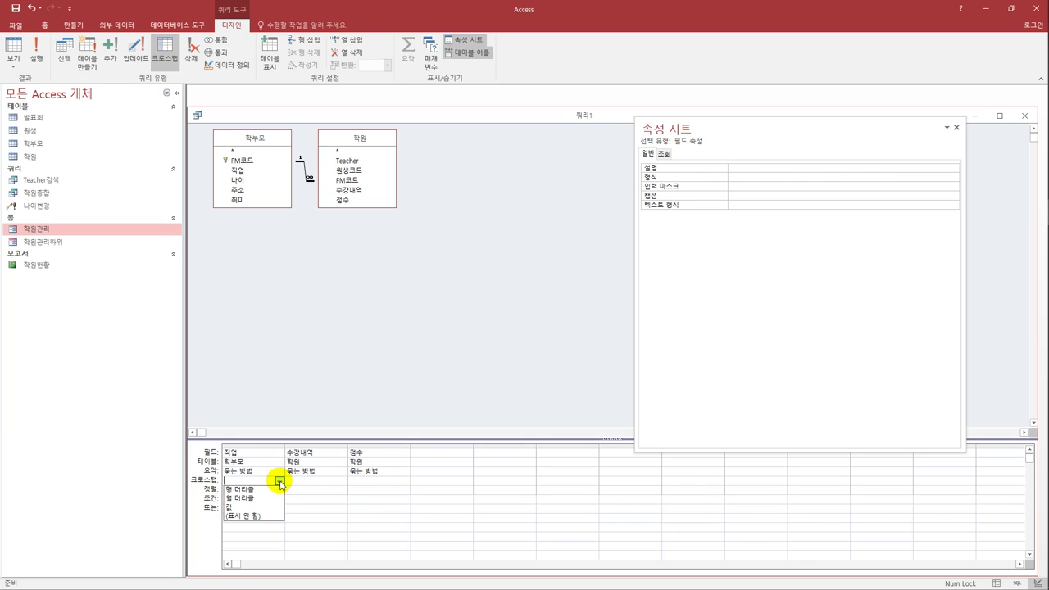
click(271, 490)
click(300, 482)
click(343, 481)
click(334, 495)
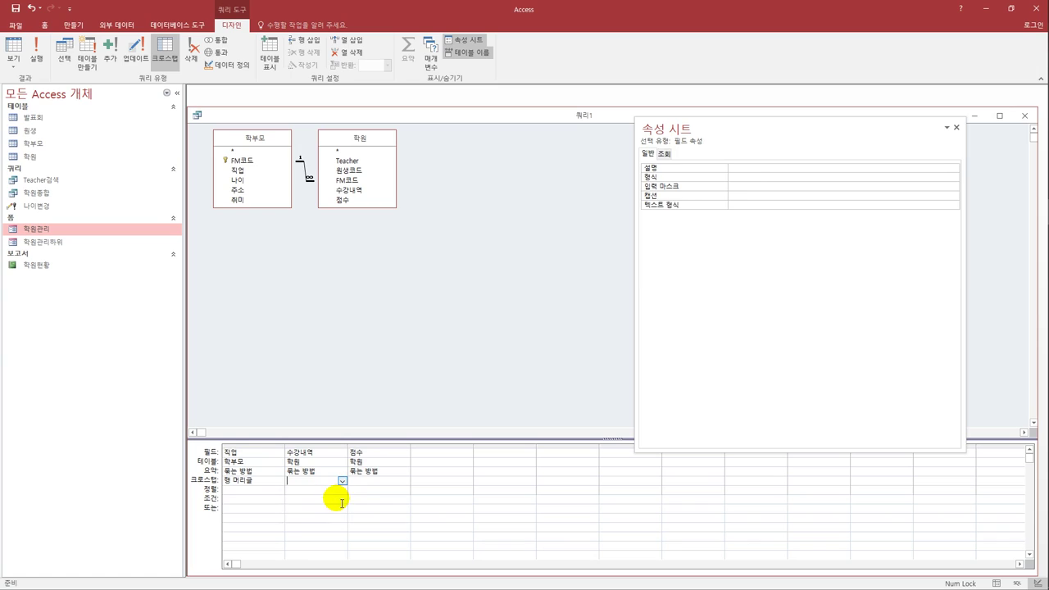
Set 점수 to summarise by 평균 and act as the crosstab 값.
click(396, 472)
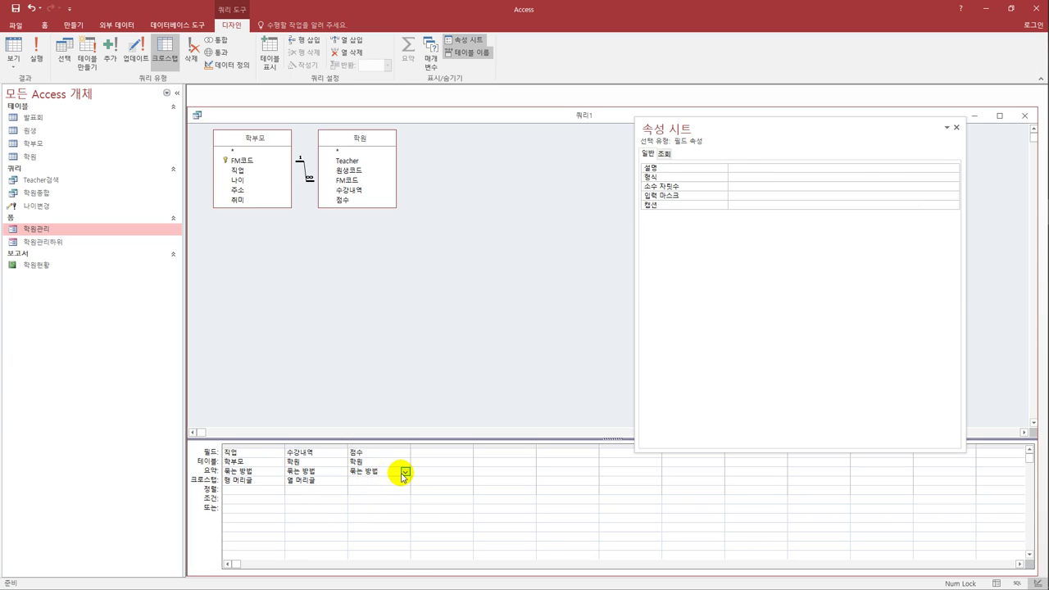
click(404, 472)
click(381, 498)
click(382, 482)
click(405, 481)
click(394, 507)
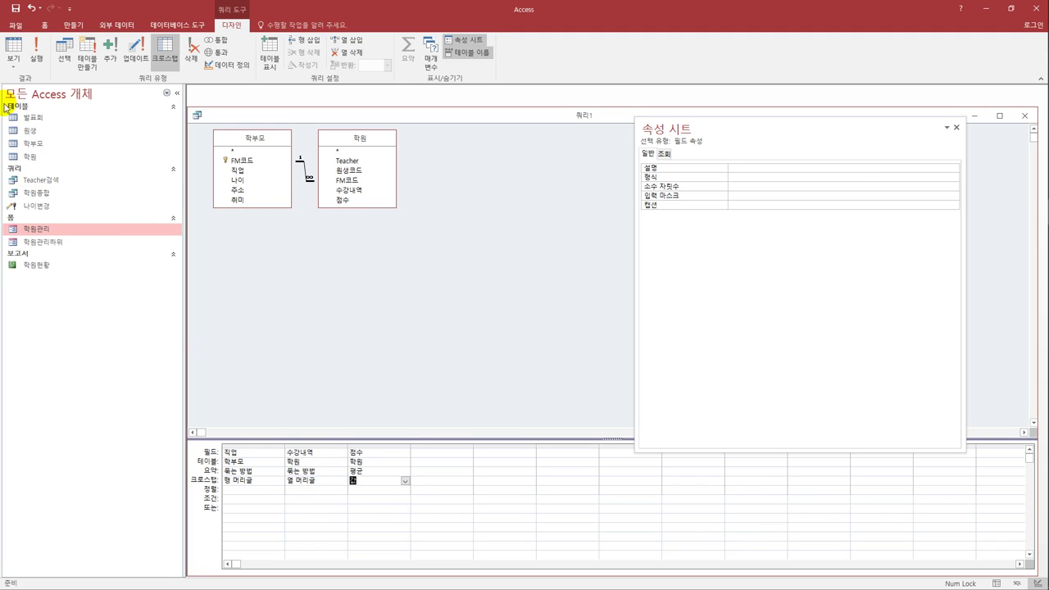
Preview the crosstab datasheet, widen the 그림 column, and return to Design view.
click(12, 51)
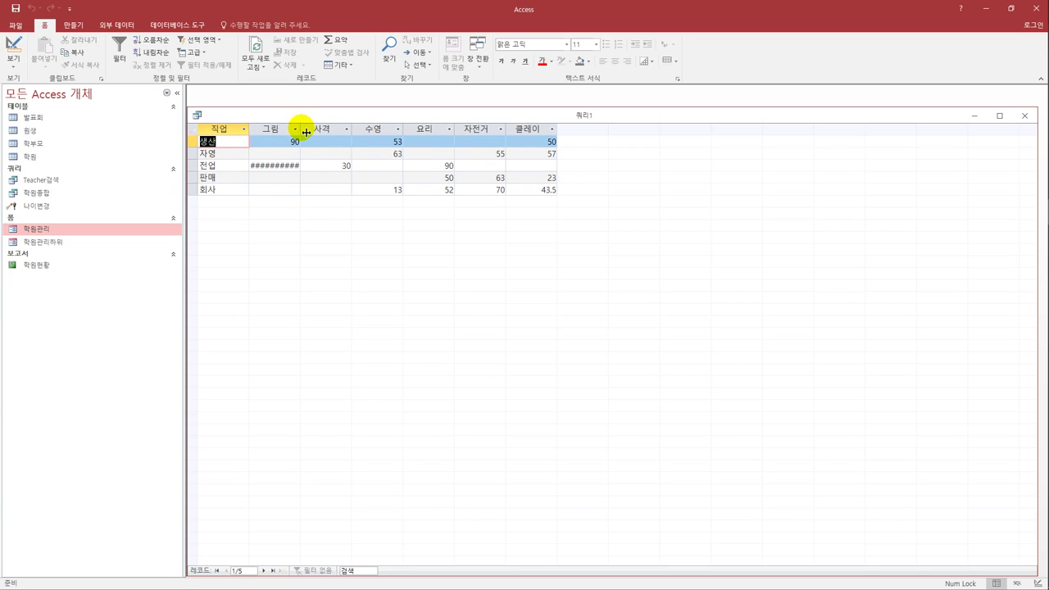
drag(305, 133, 301, 133)
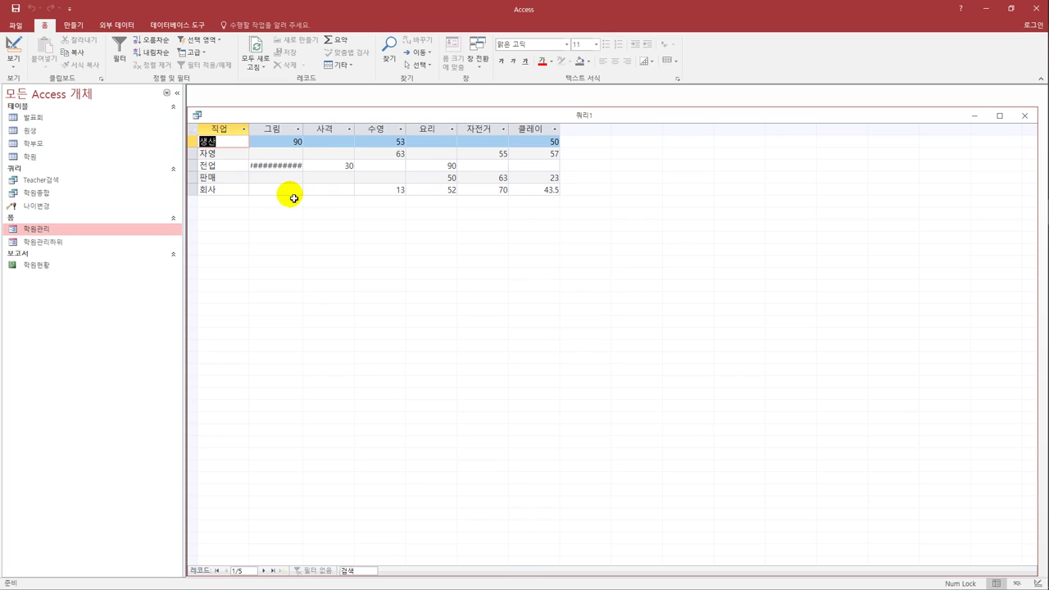
click(14, 47)
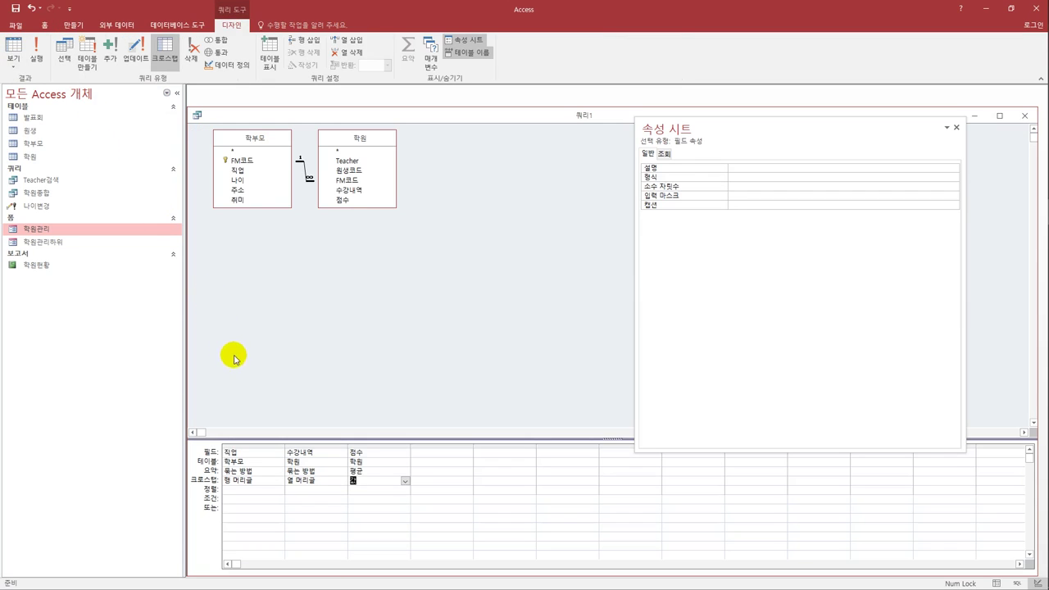
Give the 점수 field 표준 format with 0 decimal places and view the crosstab datasheet.
click(380, 454)
drag(767, 136, 679, 145)
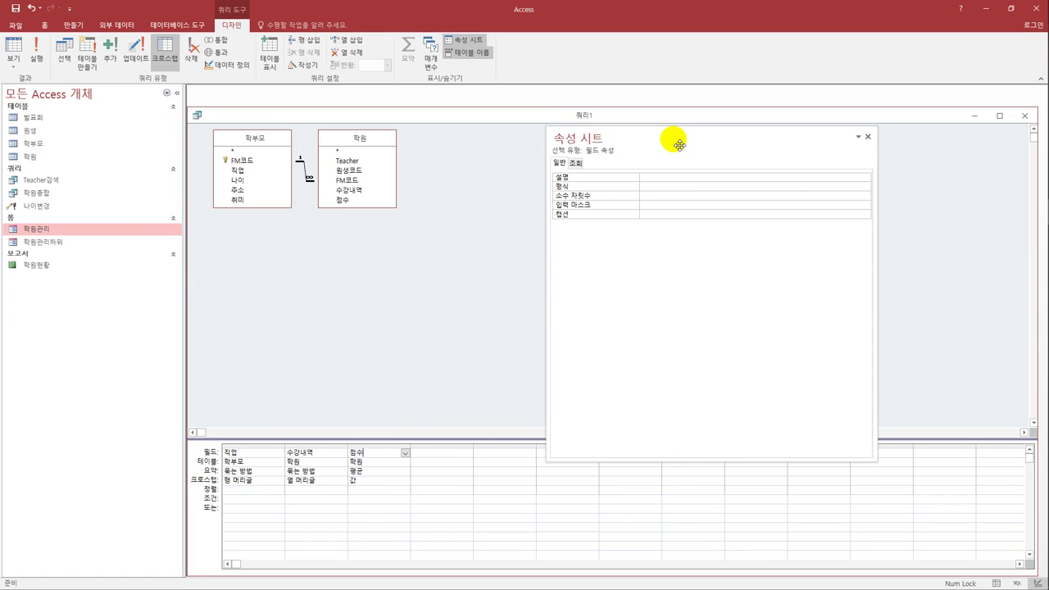
click(695, 185)
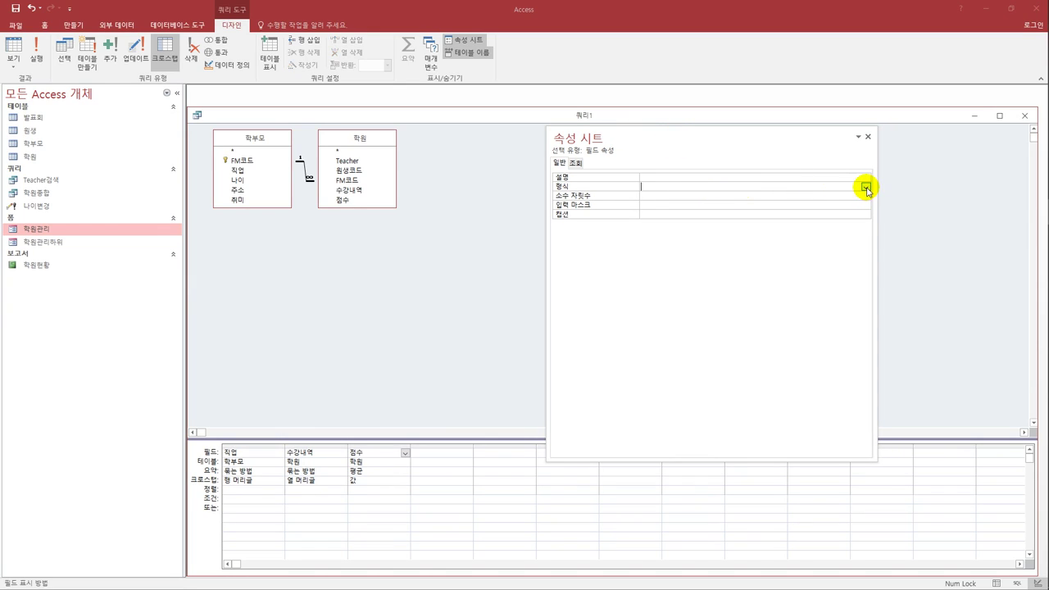
click(864, 187)
key(Escape)
text(표준)
click(698, 197)
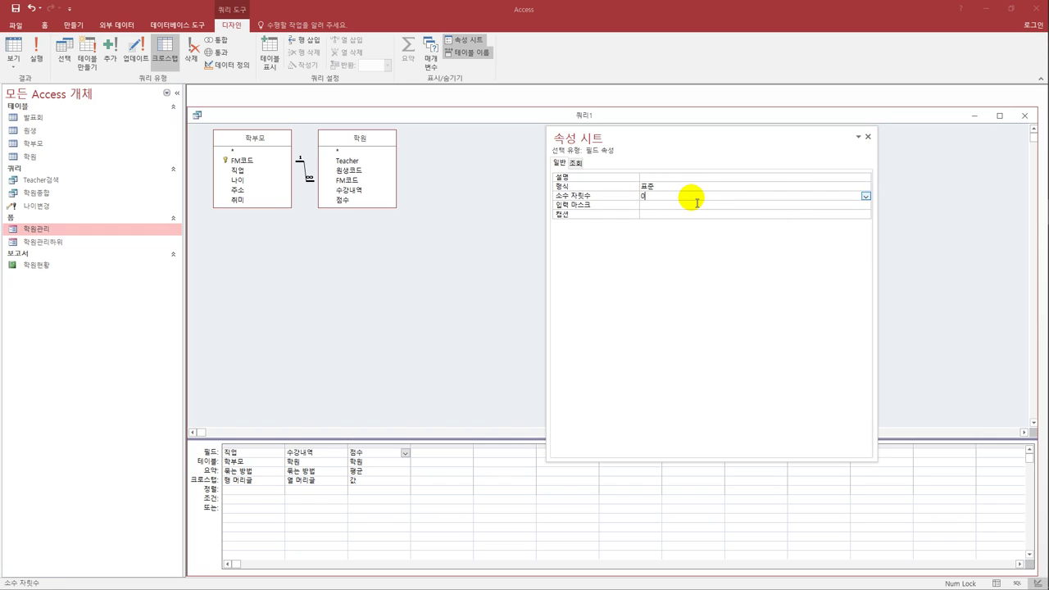
click(363, 274)
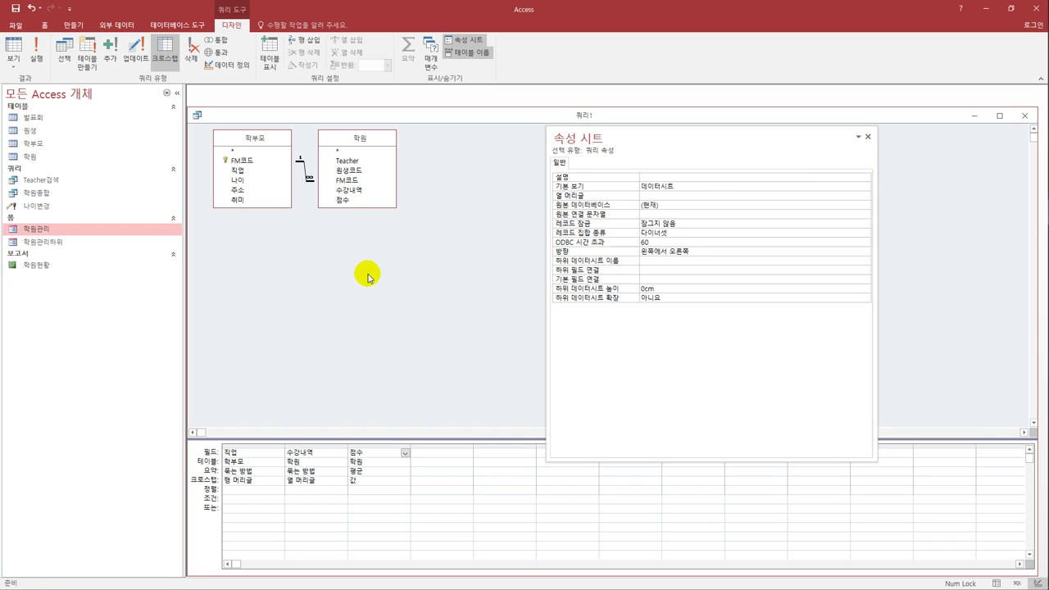
click(5, 52)
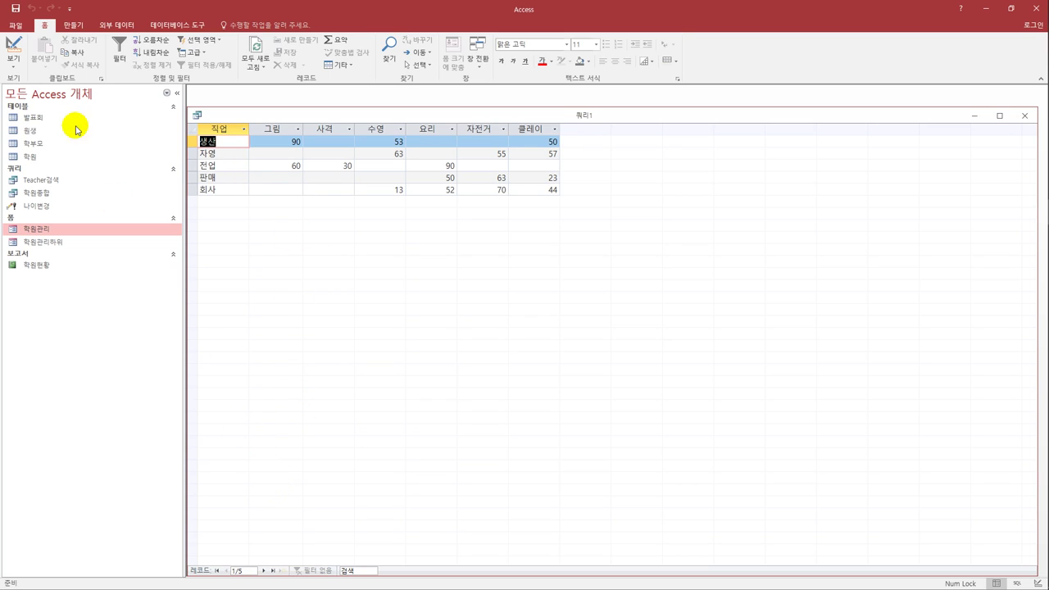
Save the query as 직업별수강과목 and close its window.
click(14, 8)
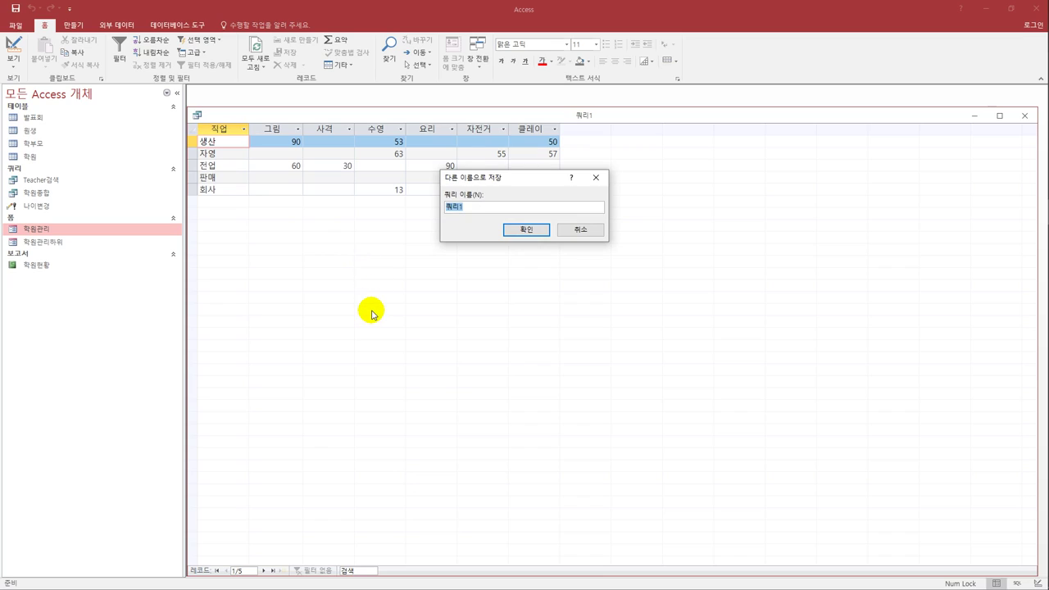
text(직업ㅂ)
text(별수강과목)
click(525, 229)
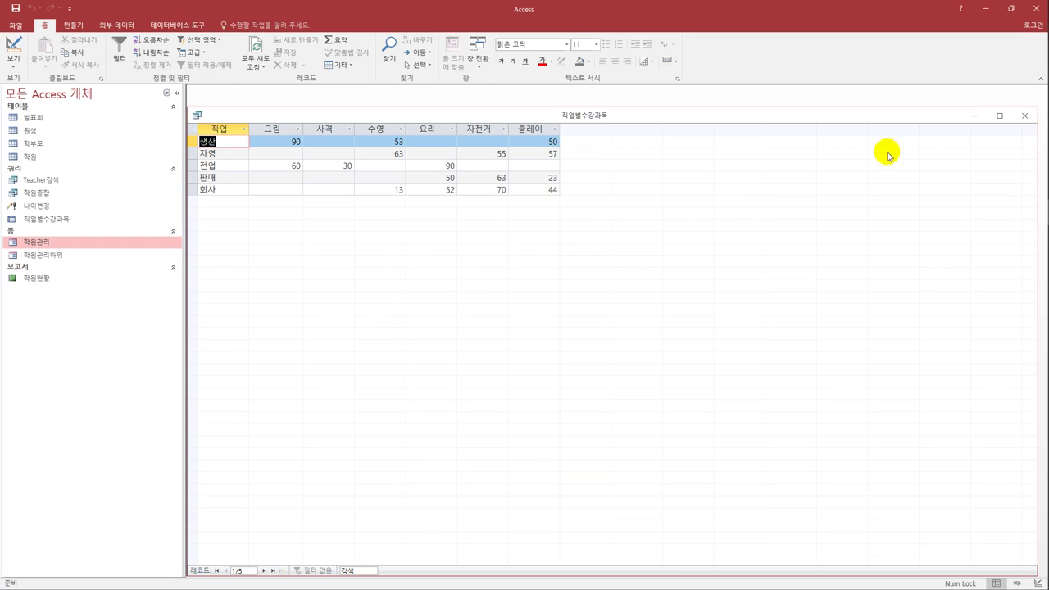
click(1024, 116)
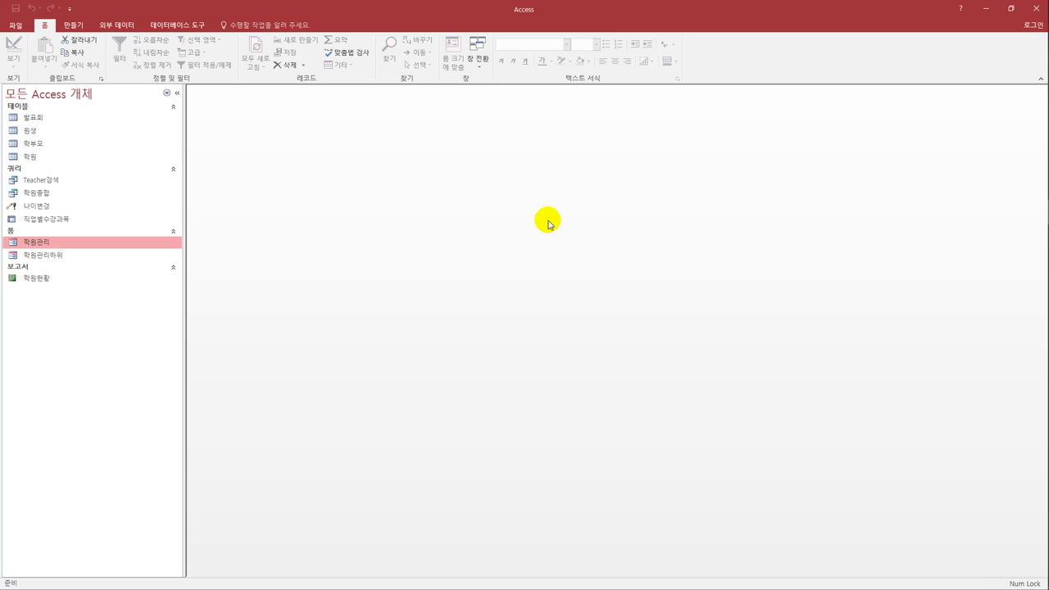